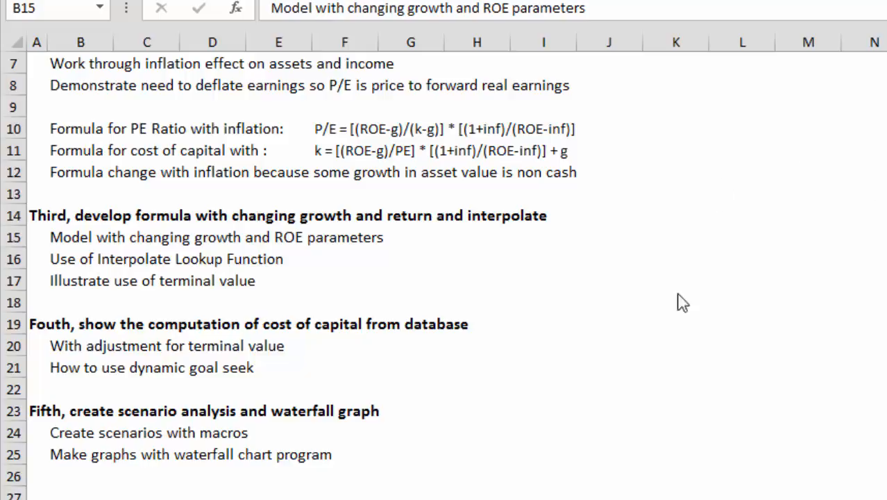
Review the topic outline and the Formula sheet's basic value derivation, covering the dividend value, sustainable growth and payout formulas
click(619, 284)
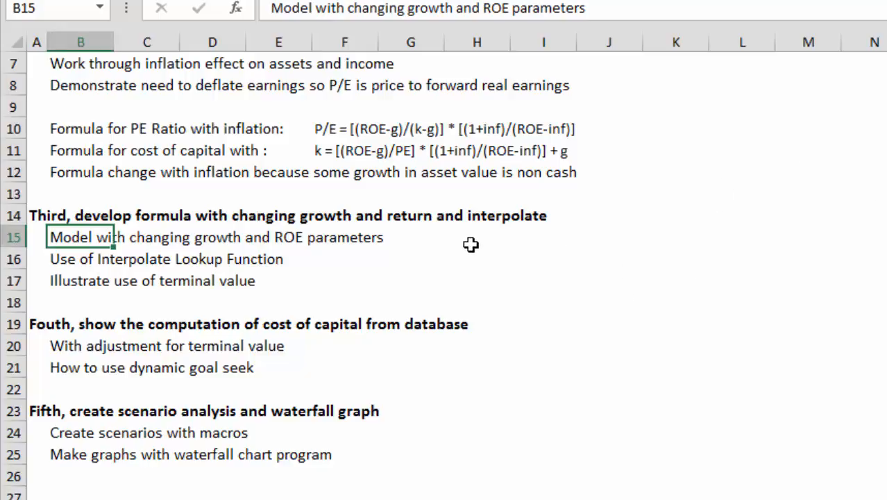
scroll(471, 244, up, 2)
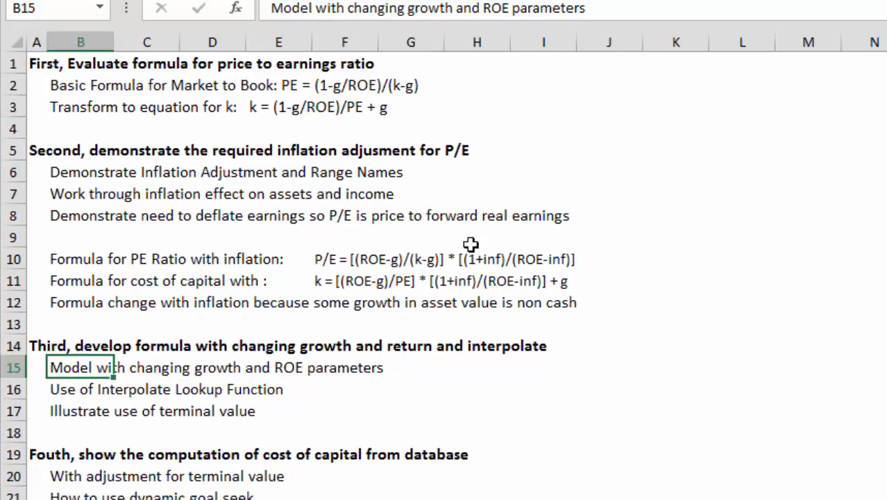
key(ctrl+Page_Down)
key(Up)
key(Up)
key(Up)
key(Up)
key(Up)
key(Up)
key(Up)
key(Up)
key(Up)
key(Up)
key(Up)
key(Up)
key(Up)
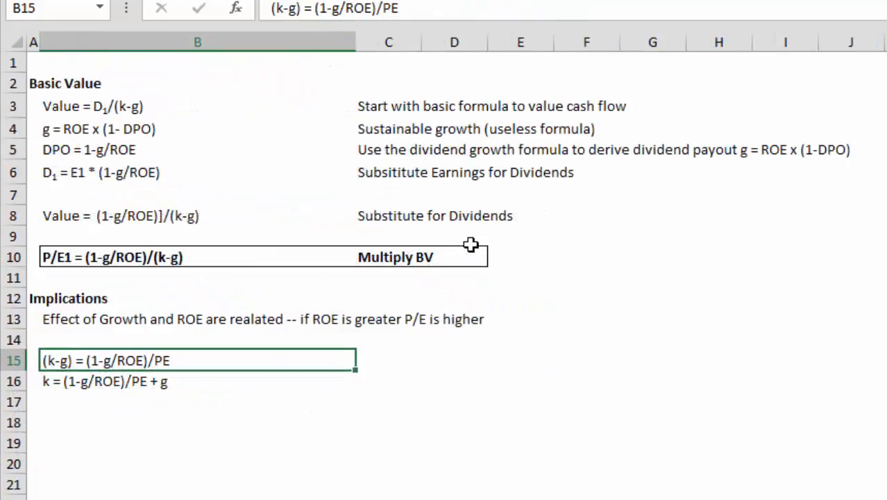
key(Left)
key(Right)
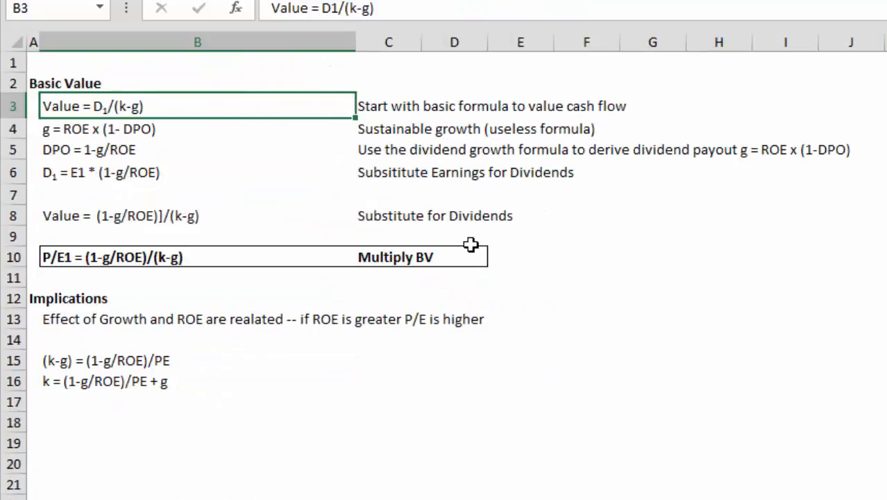
key(Down)
key(Down)
key(Down)
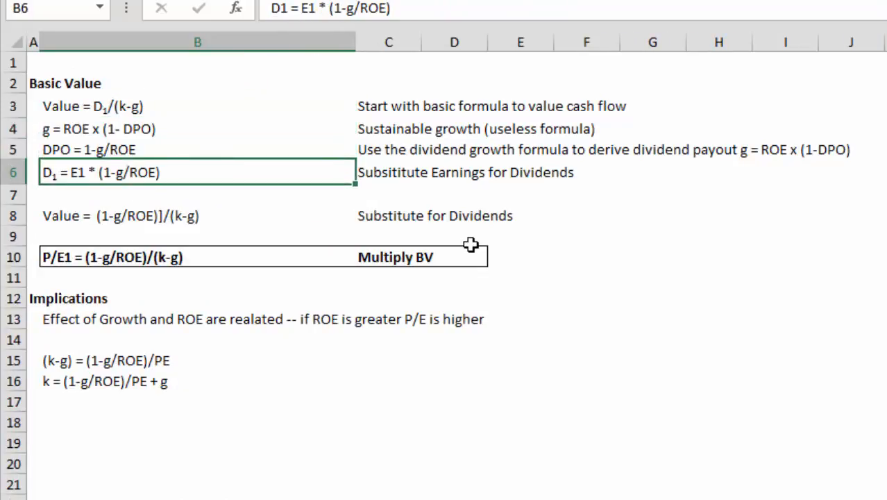
key(Up)
key(Up)
key(Left)
key(Down)
key(Right)
key(Up)
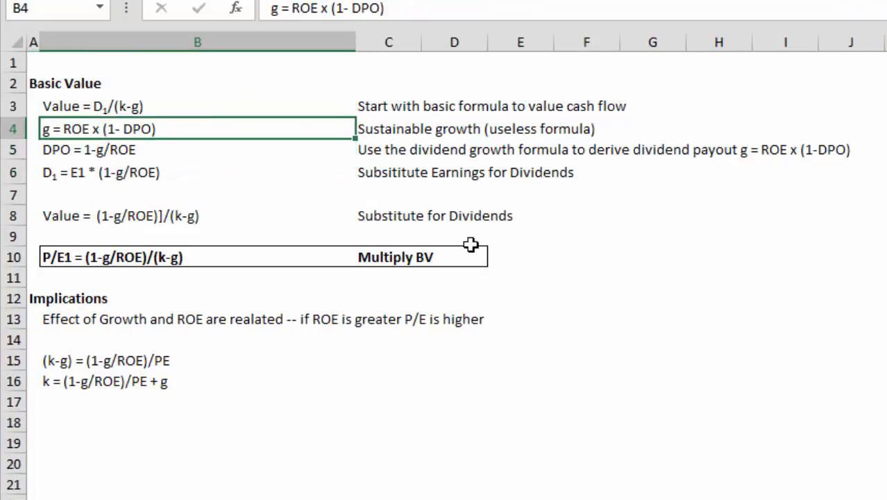
Examine the dividend substitution, the resulting P/E formula and the implications section on the Formula sheet
key(Down)
key(Down)
key(Down)
key(Down)
key(Down)
key(Down)
key(Down)
key(Up)
key(Up)
key(Up)
key(Up)
key(Up)
key(Up)
key(Up)
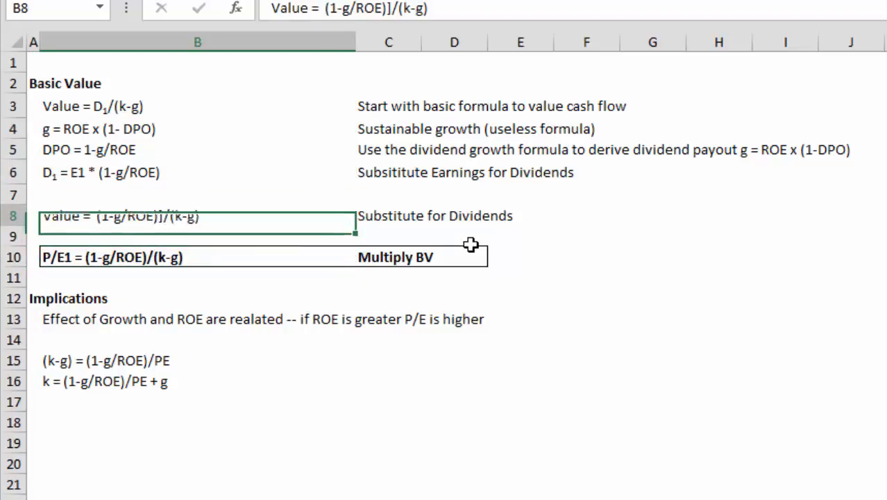
key(Down)
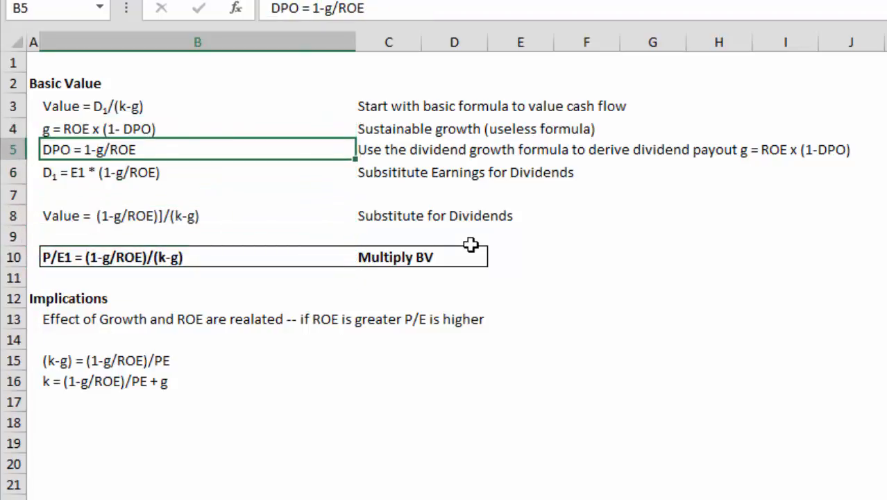
key(Down)
key(Down)
key(Down)
key(Down)
key(Down)
key(Down)
key(Down)
key(Down)
key(Down)
key(Down)
key(Down)
key(Up)
key(Up)
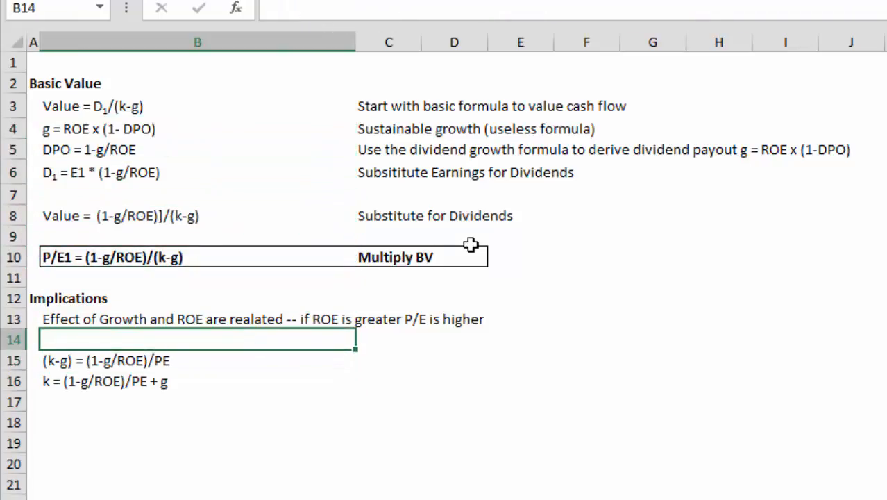
Open the Varying Parameters sheet and look over its Assumptions block
key(ctrl+Page_Down)
key(ctrl+Page_Down)
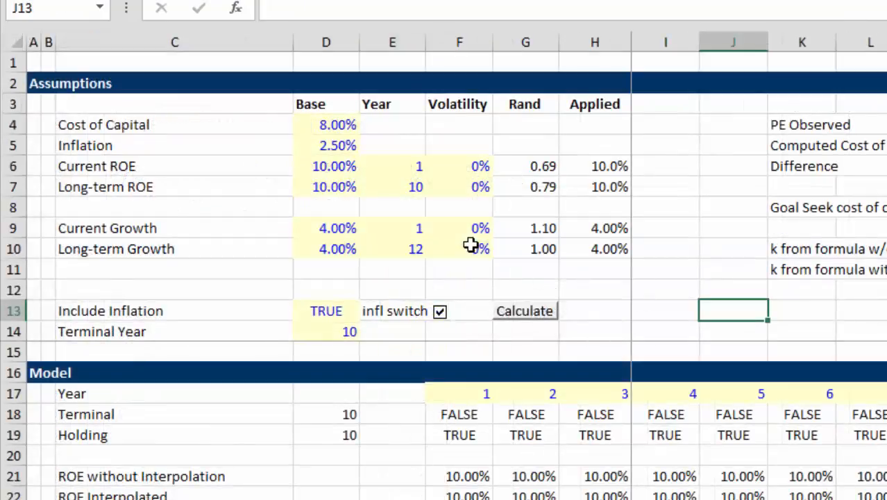
key(Up)
key(Up)
key(Up)
key(Up)
key(Up)
key(Up)
key(Up)
key(Up)
key(Up)
key(Up)
key(Up)
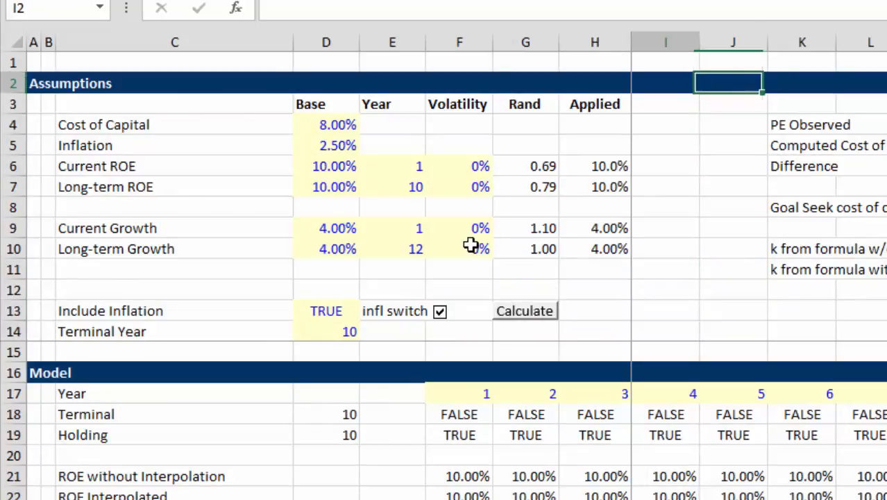
key(Left)
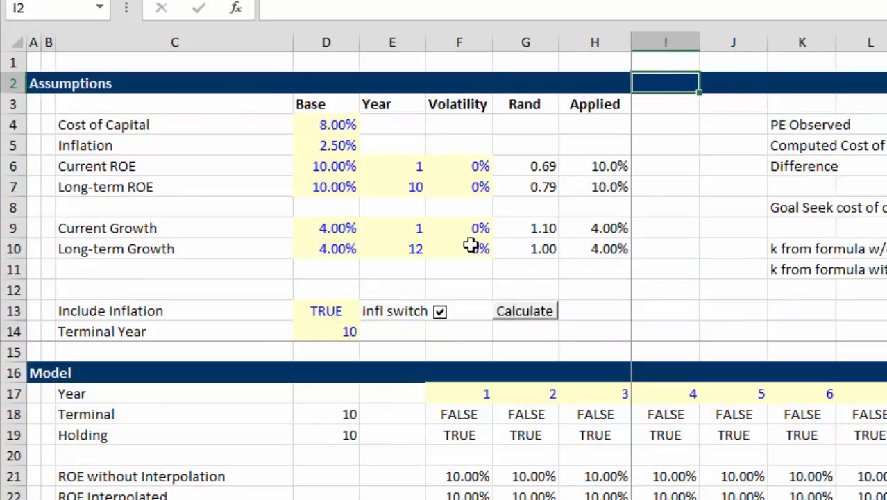
key(Down)
key(Down)
key(Down)
key(Down)
key(Down)
key(Down)
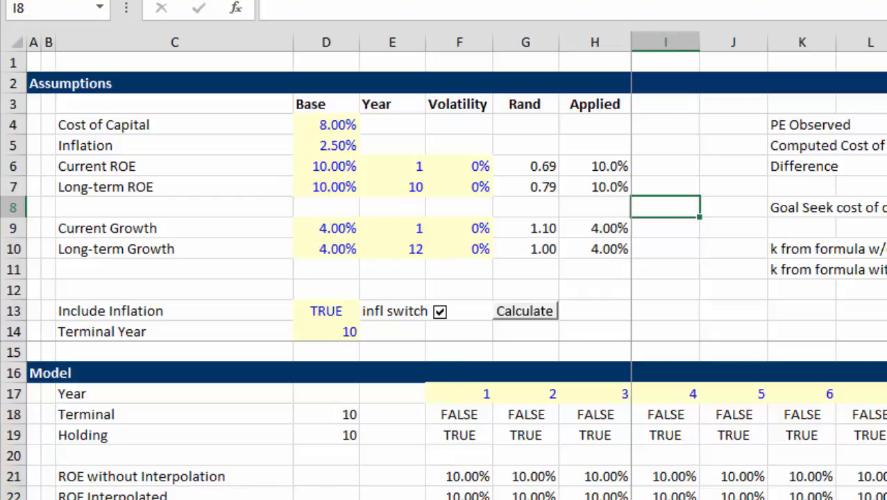
Switch to Firefox and browse the edbodmer home page through its featured models and valuation resources
mouse_move(211, 499)
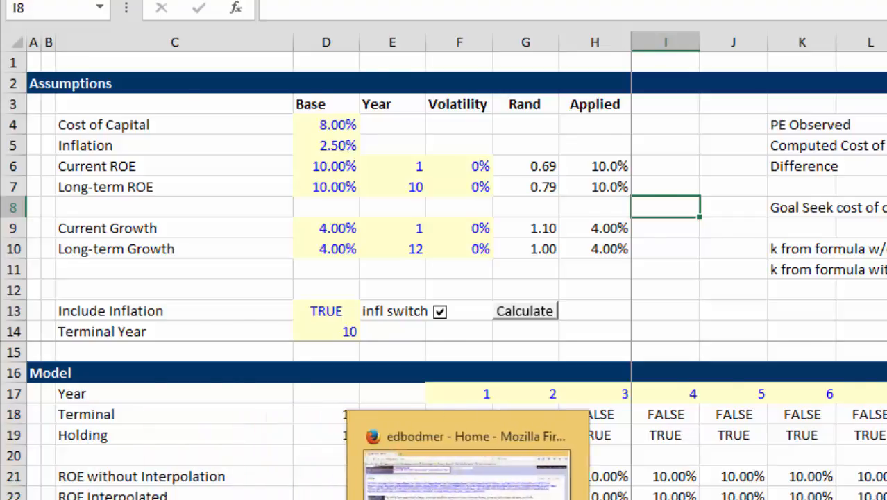
click(469, 497)
scroll(262, 260, down, 5)
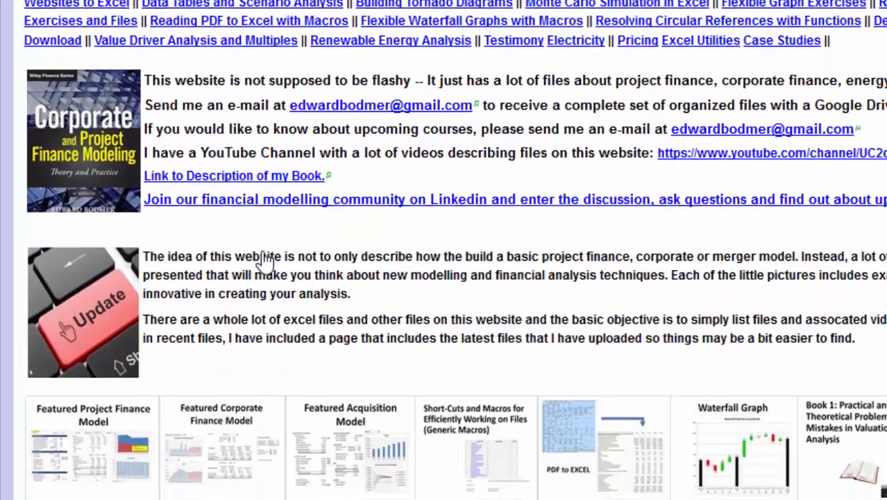
scroll(263, 259, down, 4)
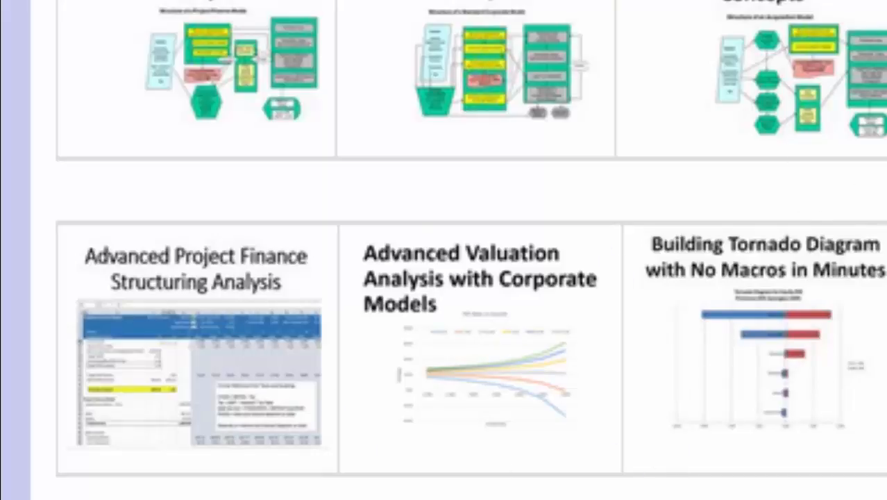
Switch to File Explorer and open the Cost of Capital Analysis folder within 7. Cost of Capital and Financial Ratios
mouse_move(444, 498)
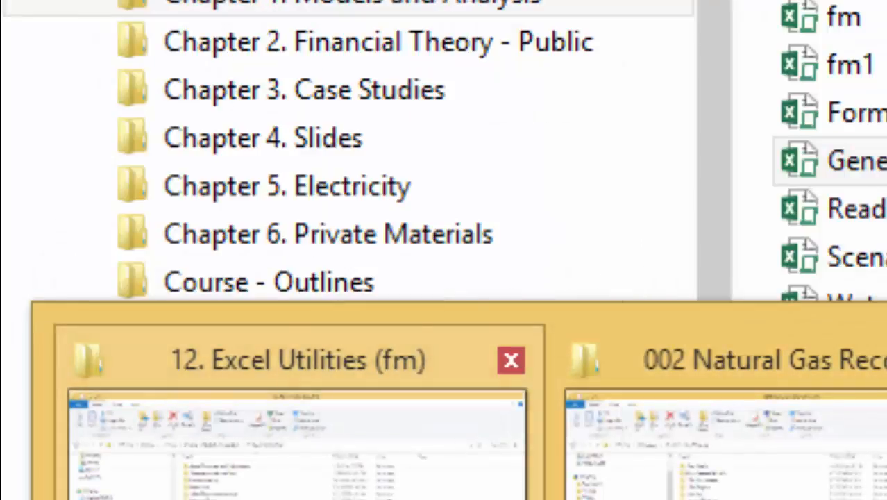
click(297, 444)
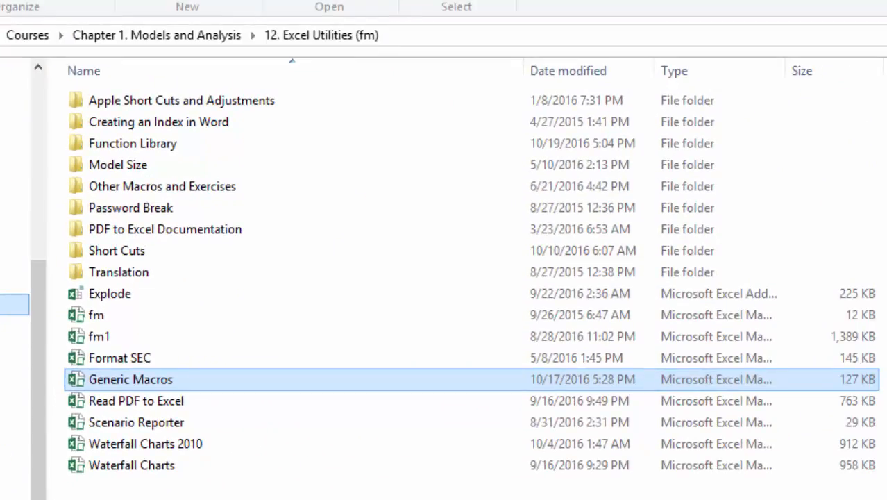
key(alt+Up)
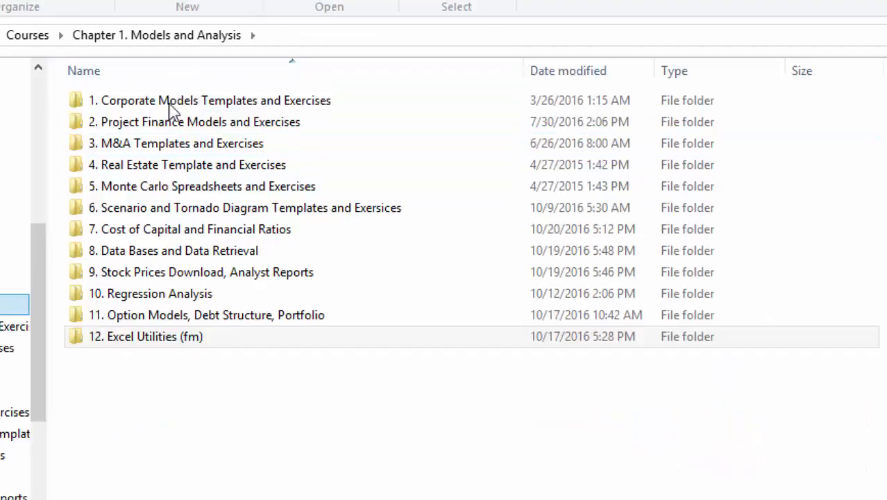
click(146, 231)
double_click(146, 231)
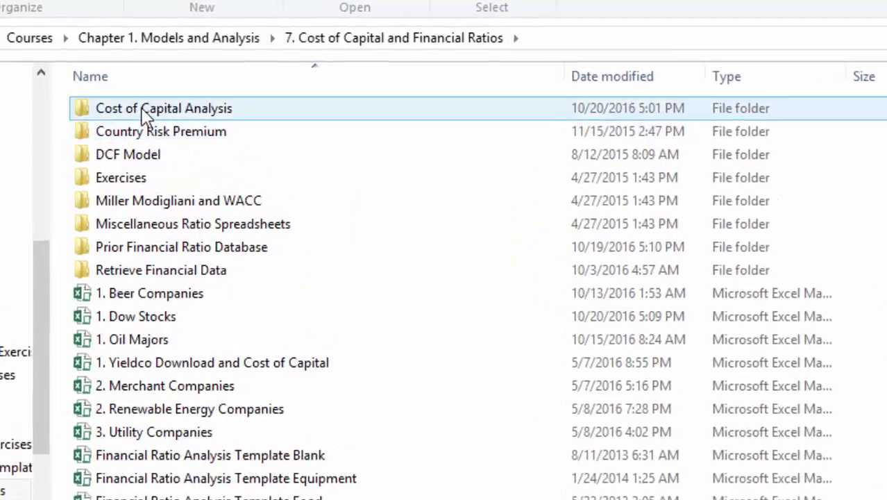
double_click(141, 108)
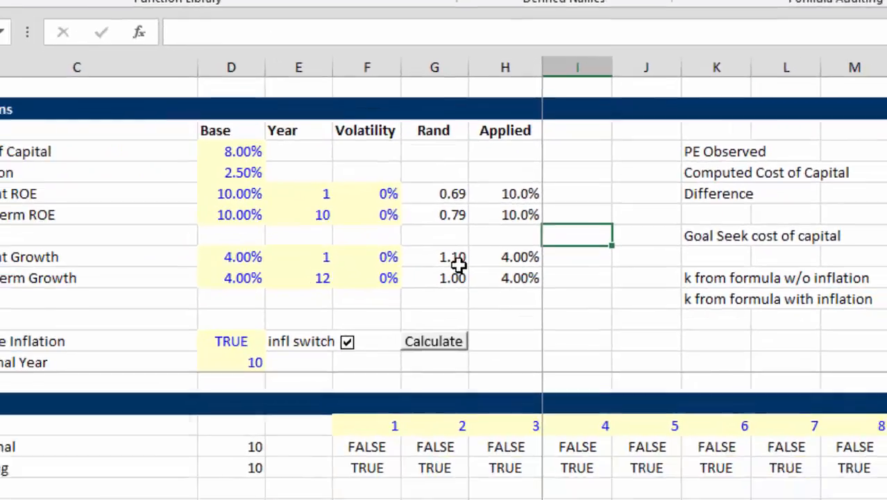
Return to Excel and inspect the cost of capital from the formula without inflation and the current growth assumption on Varying Parameters
key(Down)
key(Down)
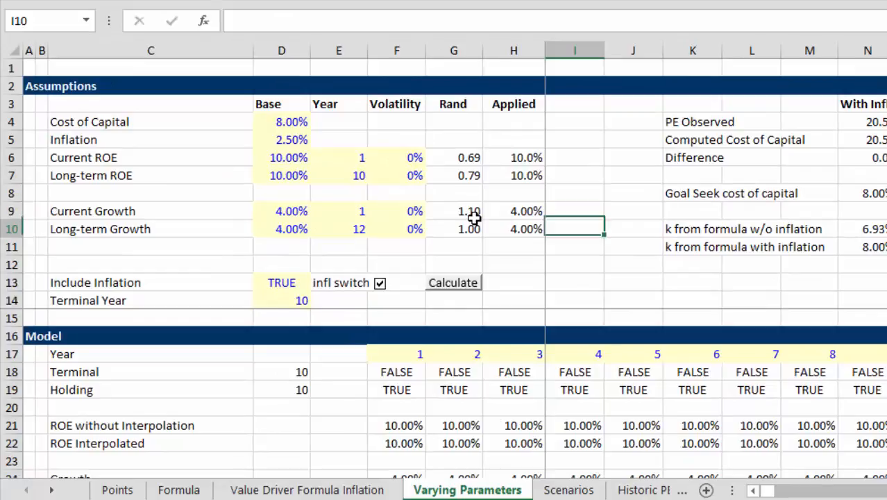
key(Right)
key(Right)
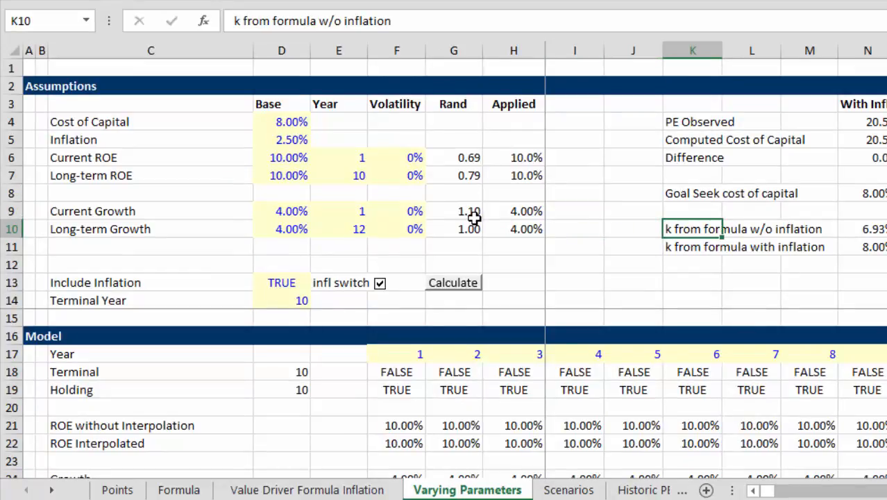
key(Up)
key(Left)
key(Left)
key(Left)
key(Left)
key(Left)
key(Left)
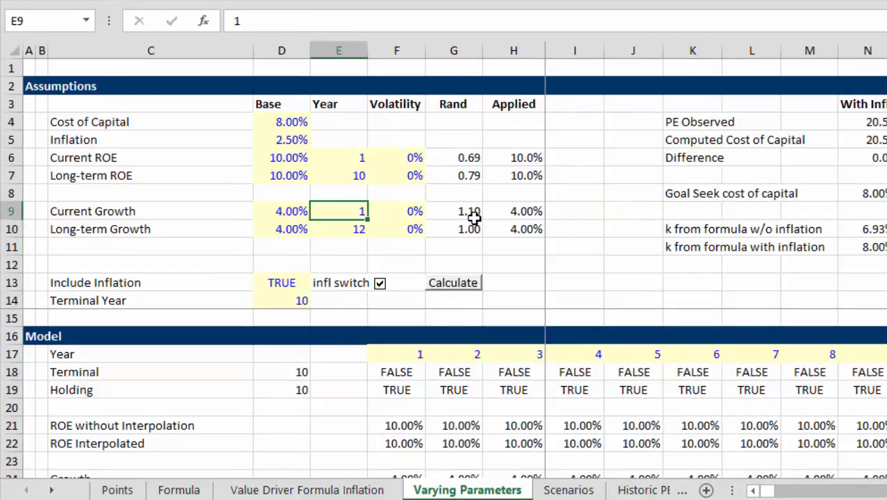
Examine the base inputs for inflation, current ROE and long-term ROE in the Assumptions block
key(Up)
key(Up)
key(Up)
key(Up)
key(Left)
key(Up)
key(Down)
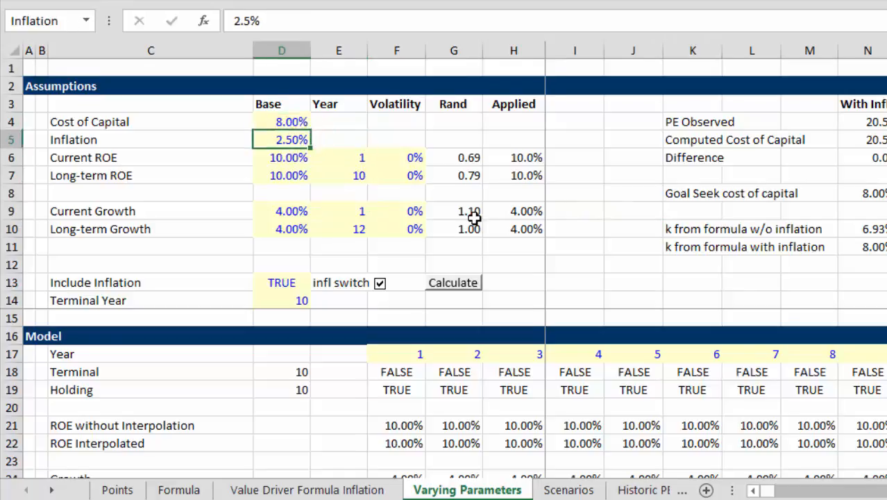
key(Down)
key(Down)
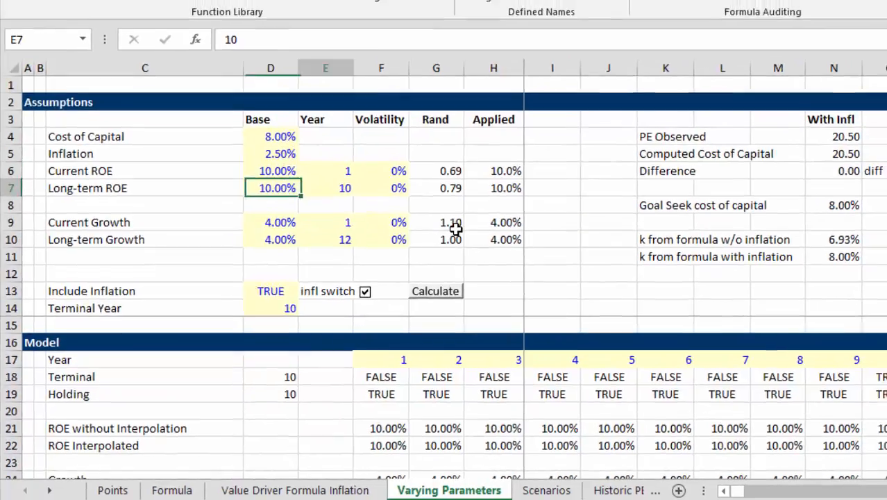
key(Up)
key(Left)
key(Down)
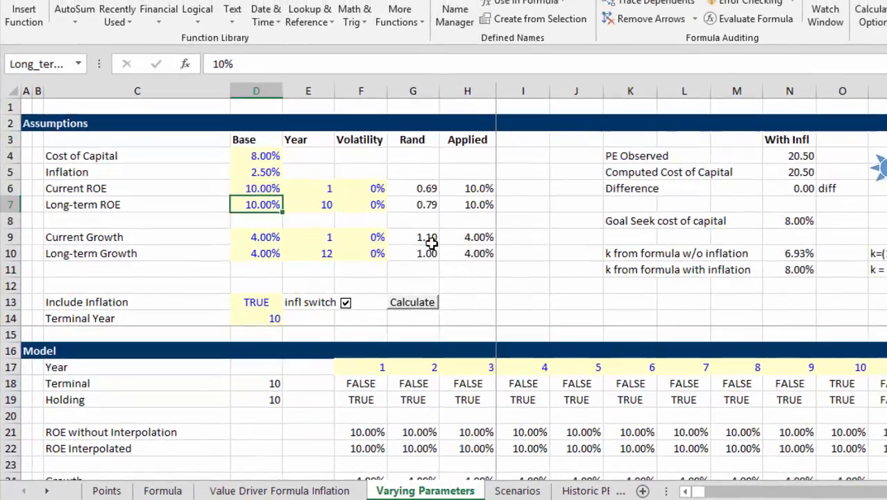
key(Up)
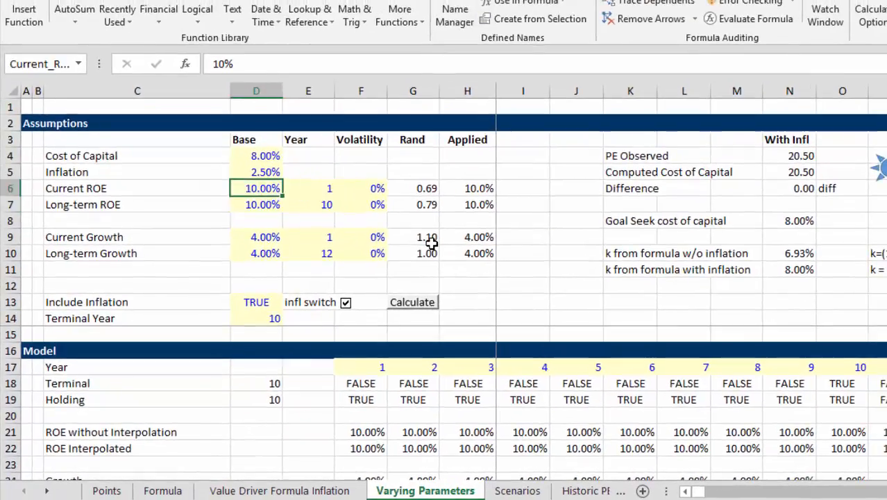
Examine the current and long-term growth rates and their years in the Assumptions block
key(Down)
key(Down)
key(Down)
key(Right)
key(Down)
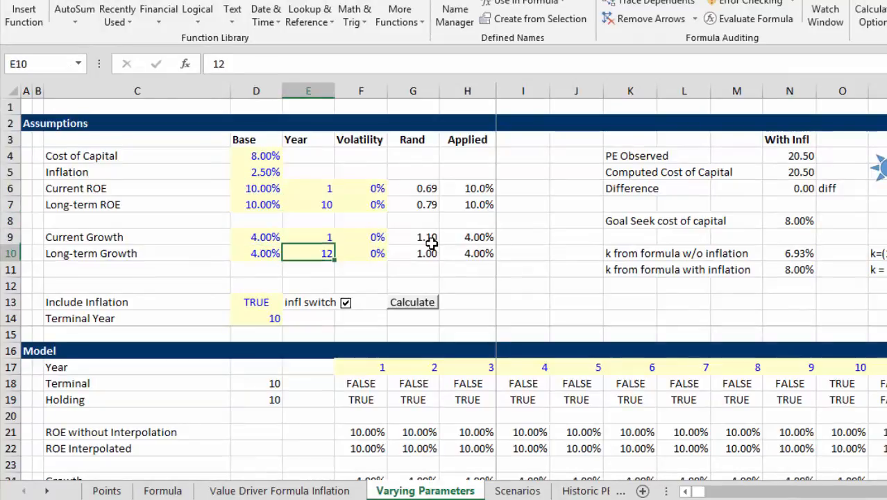
key(Left)
key(Up)
Look through the Model section and inspect the LOOKUP formulas in the ROE without Interpolation row
key(Down)
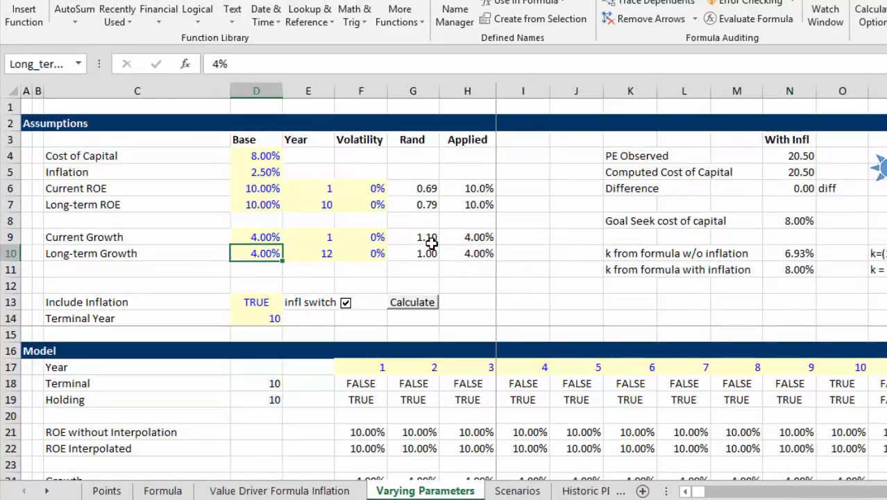
key(Down)
key(Down)
key(Down)
key(Down)
key(Down)
key(Down)
key(Down)
key(Down)
key(Down)
key(Down)
key(Down)
key(Down)
key(Down)
key(Down)
key(Down)
key(Down)
key(Down)
key(Down)
key(Down)
key(Down)
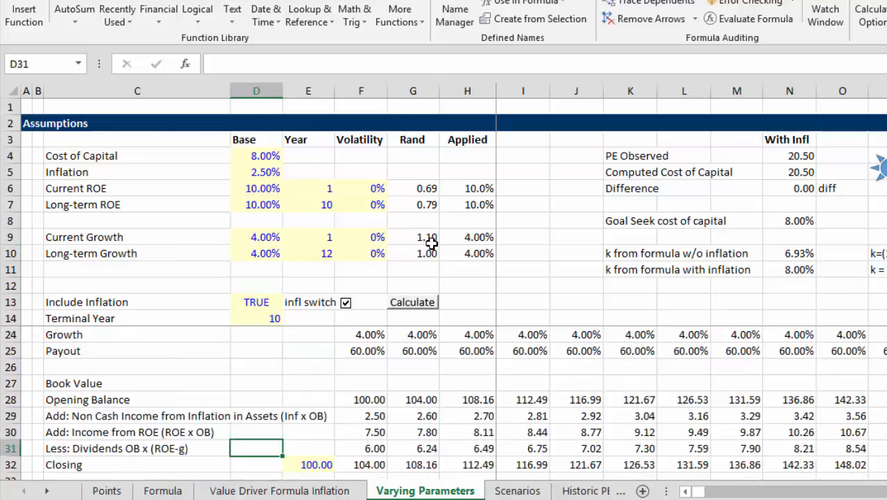
key(Up)
key(Up)
key(Up)
key(Up)
key(Up)
key(Up)
key(Up)
key(Up)
key(Up)
key(Up)
key(Up)
key(Up)
key(Up)
key(Down)
key(Down)
key(Down)
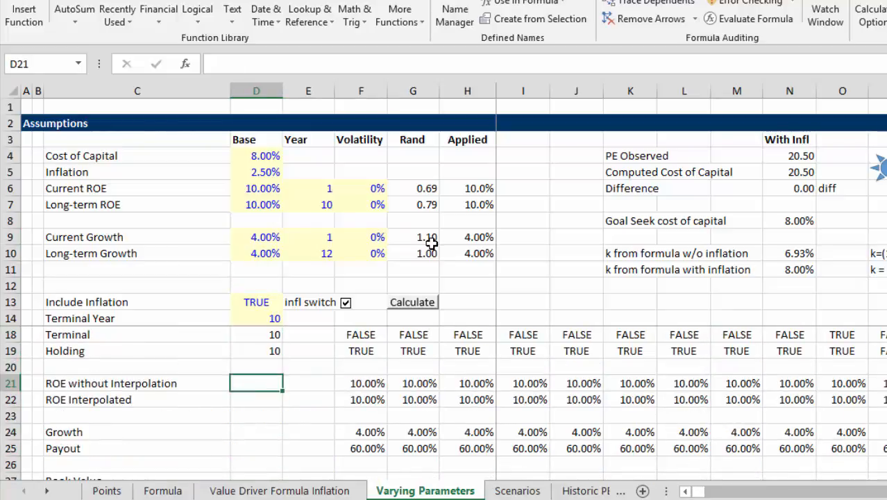
key(Right)
key(Right)
key(Down)
key(Up)
key(Right)
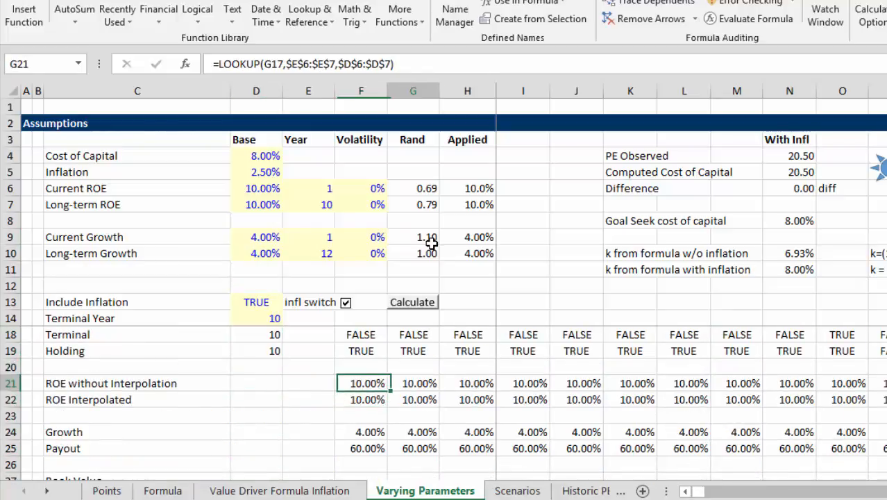
Inspect the interpolated ROE, growth and payout formulas in the Model section
key(Down)
key(Left)
key(Down)
Examine the Book Value roll-forward and the Market to Book formula, ending on the first year's opening balance
key(Down)
key(Down)
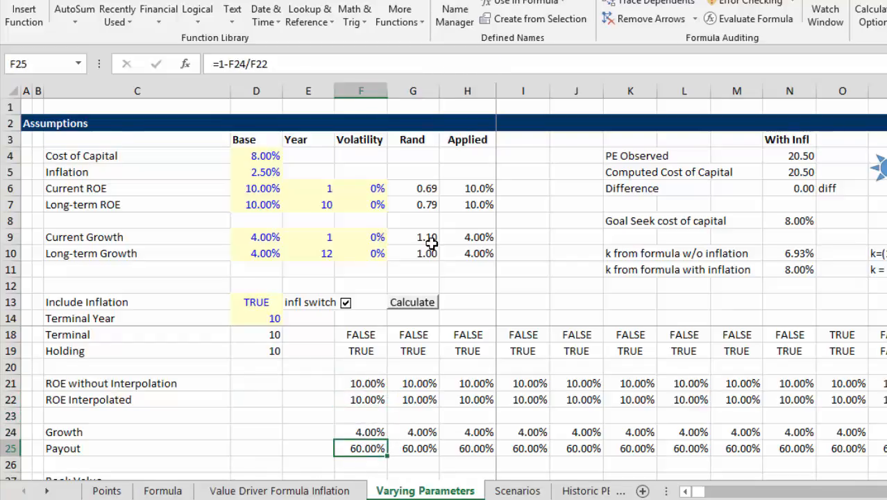
key(Down)
key(Down)
key(Down)
key(Down)
key(Down)
key(Down)
key(Down)
key(Up)
key(Down)
key(Down)
key(Down)
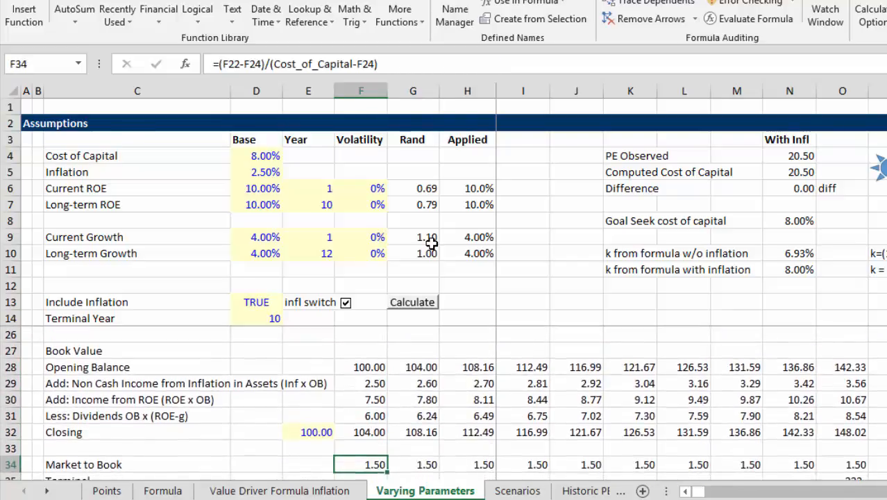
key(Up)
key(Up)
key(Up)
key(Up)
key(Up)
key(Up)
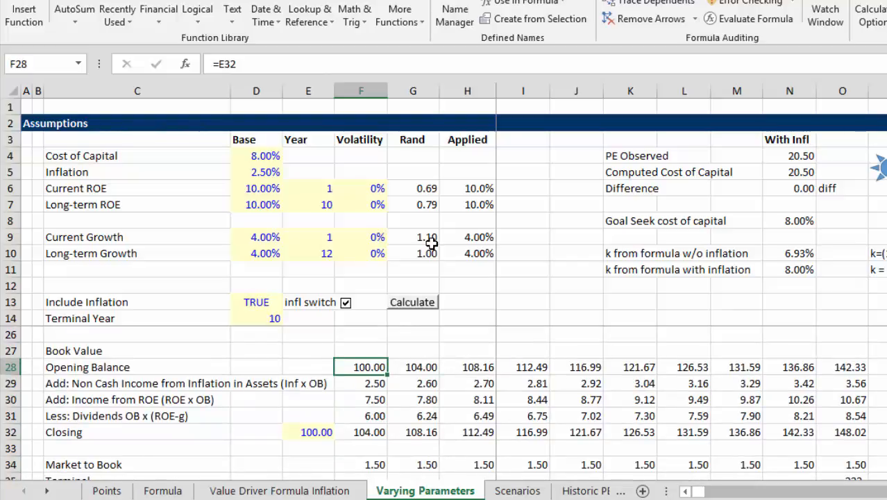
Recheck the first-year formulas in the ROE without Interpolation and ROE Interpolated rows
key(Down)
key(Down)
key(Up)
key(Up)
key(Up)
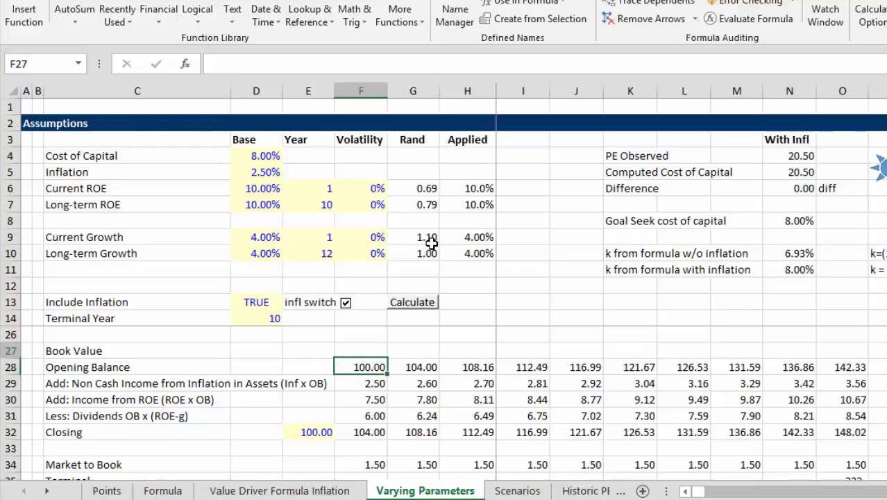
key(Up)
key(Up)
key(Up)
key(Up)
key(Up)
key(Up)
key(Up)
key(Down)
key(Down)
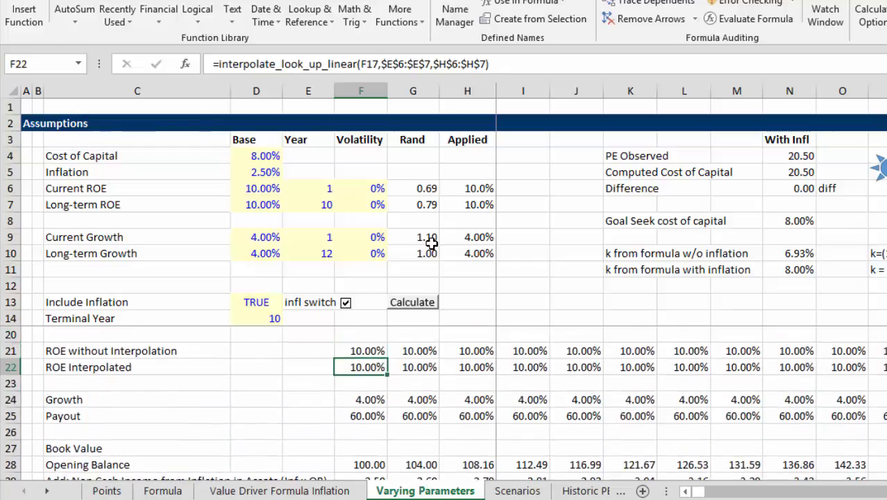
key(Up)
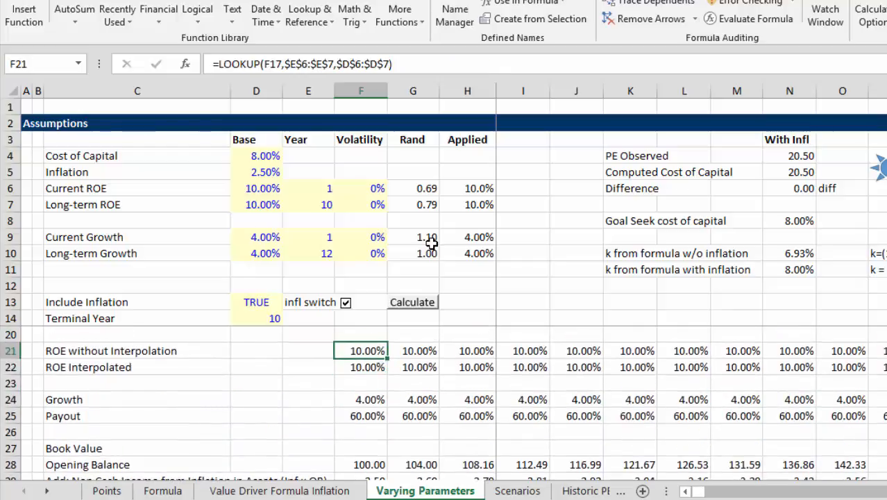
key(Down)
key(Down)
key(Down)
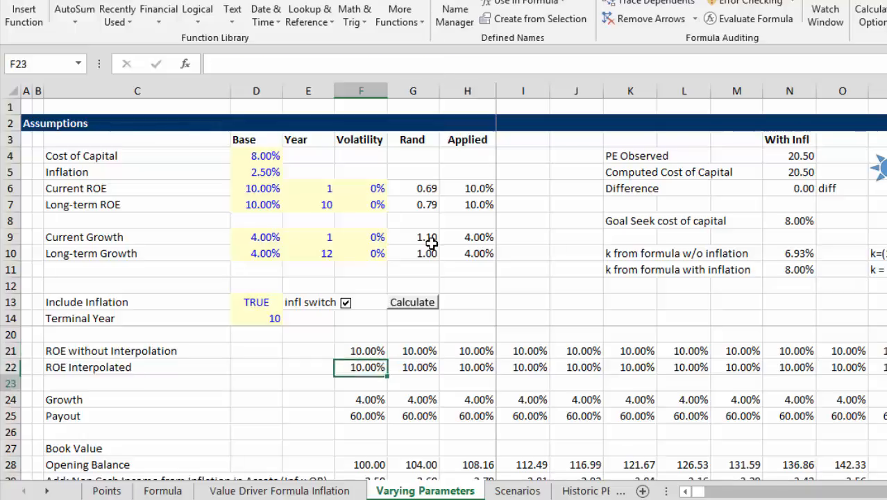
Inspect the first-year formulas for non-cash inflation income and income from ROE in the Book Value section
key(Down)
key(Down)
key(Down)
key(Down)
key(Down)
key(Down)
key(Down)
key(Down)
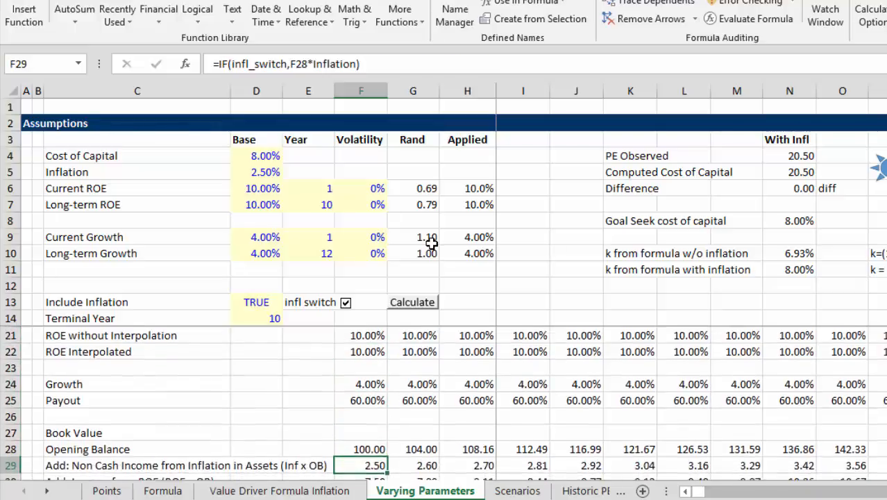
key(Up)
key(Up)
key(F2)
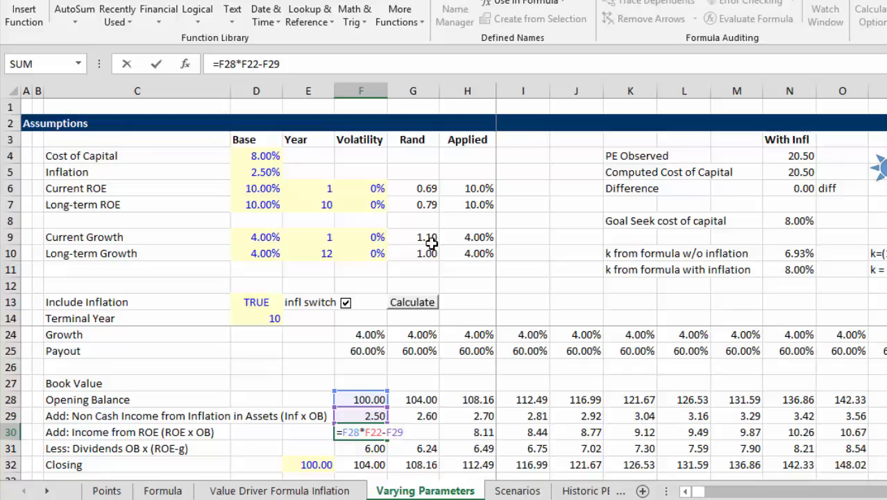
key(Return)
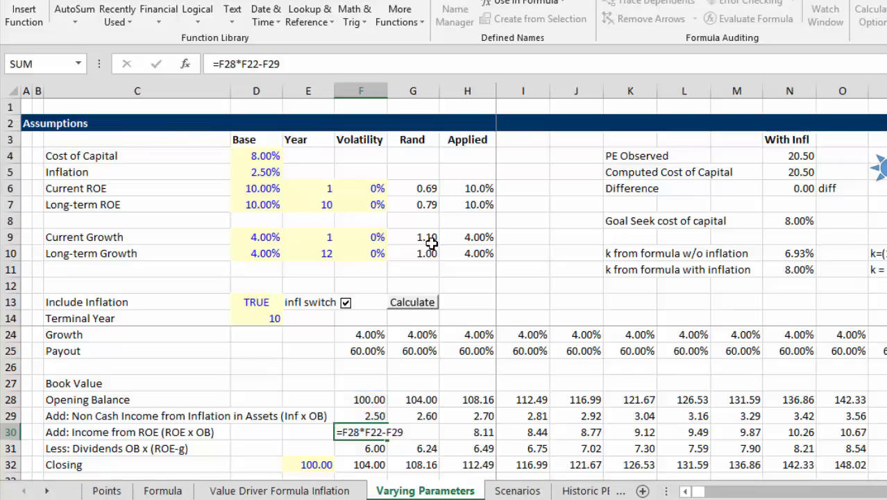
Inspect the first-year dividends formula, opening balance times ROE less growth, and the Closing balance below it
text(=F28*(F22-F24))
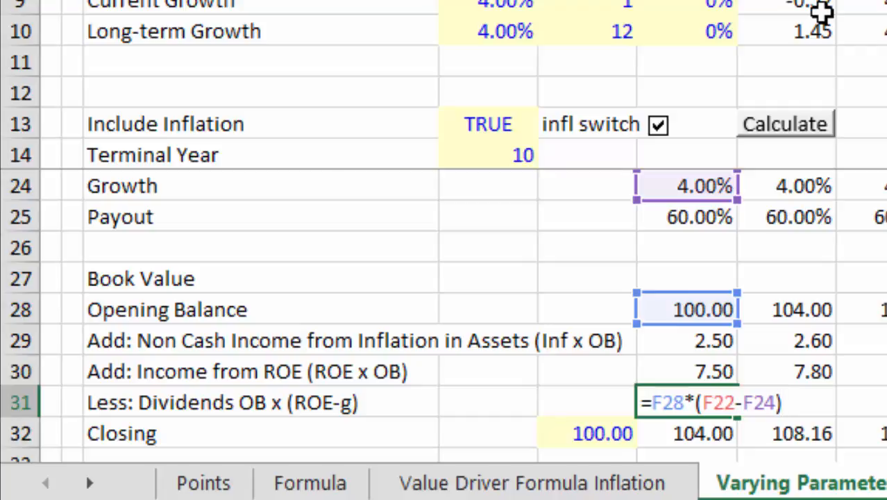
key(Return)
key(Up)
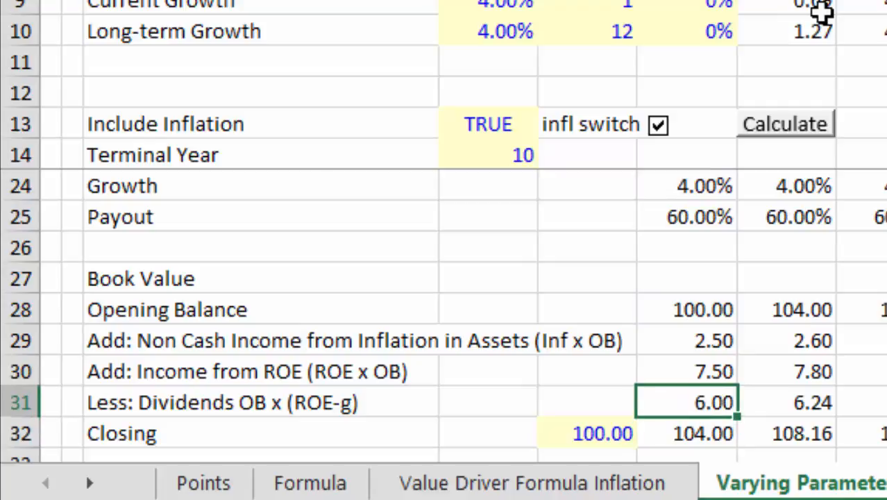
key(Right)
key(Left)
key(Down)
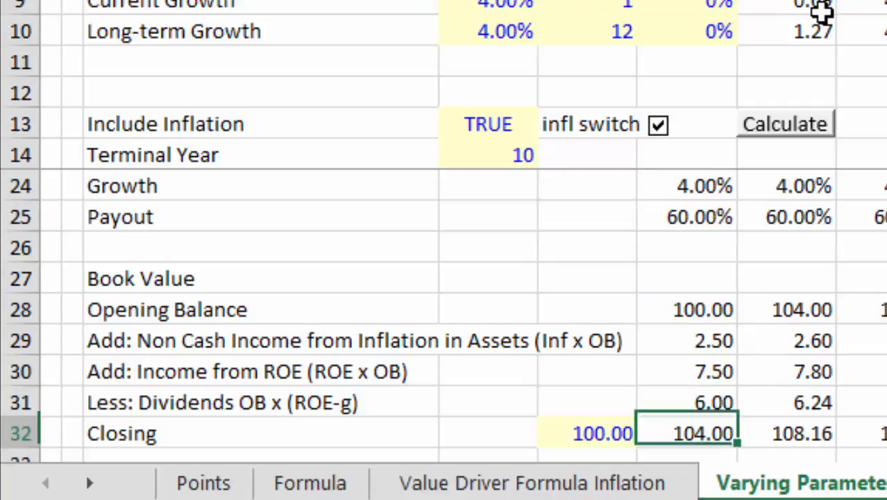
Look over the Market to Book, Terminal and Total Cash Flow rows beneath the book value roll-forward
key(Down)
key(Down)
key(Down)
key(Down)
key(Up)
key(Up)
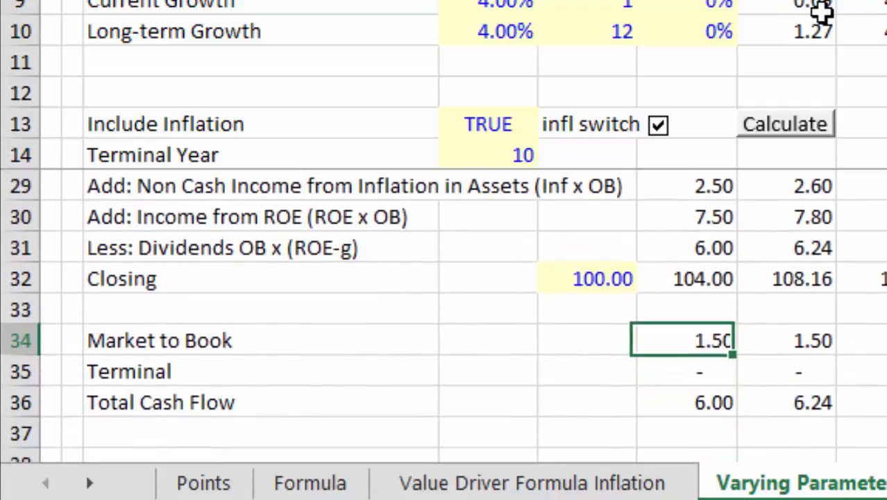
key(Left)
key(Right)
key(Right)
key(Right)
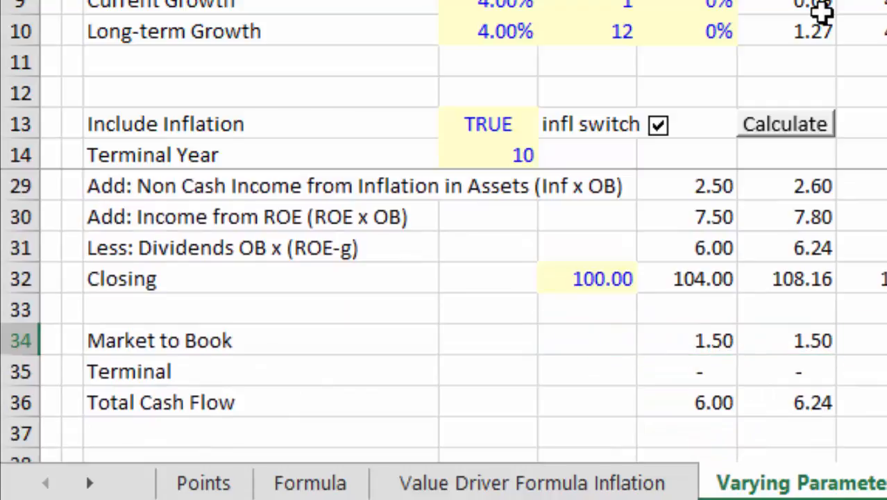
key(Up)
key(Up)
key(Up)
key(Up)
key(Up)
key(Up)
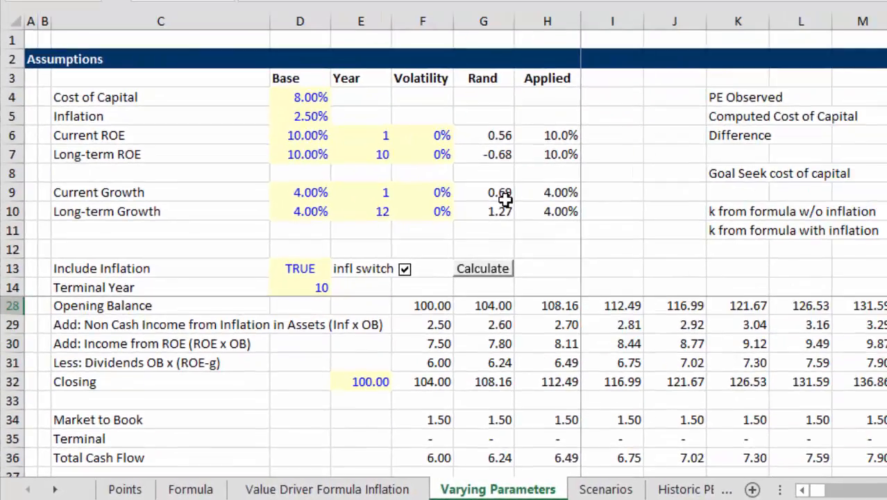
key(Down)
key(Down)
key(Down)
key(Down)
key(Down)
key(Down)
key(Down)
key(Down)
key(Down)
key(Left)
key(Left)
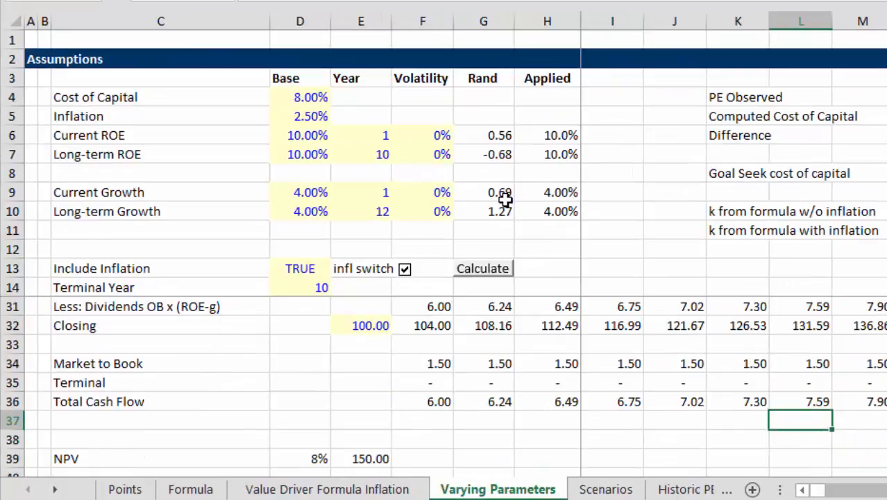
Extend the Market to Book row label to read "Market to Book - (ROE-g)/(k-g)"
key(Up)
key(Up)
key(Up)
key(Left)
key(Left)
key(Left)
key(Left)
key(Home)
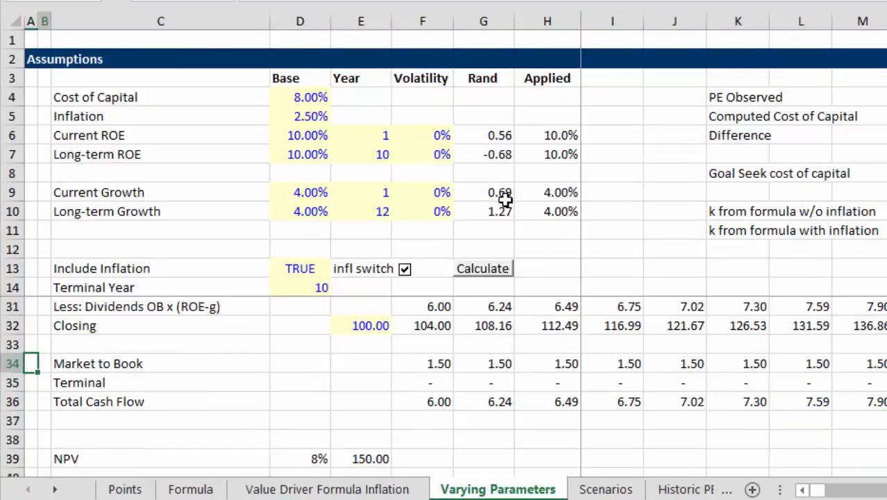
key(Right)
key(Right)
key(F2)
text(-)
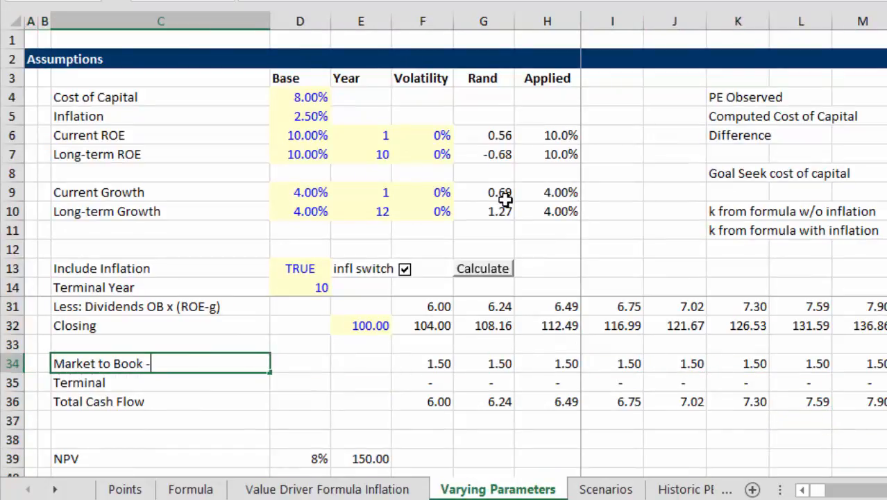
text( (ROE-g)
text()/(k)
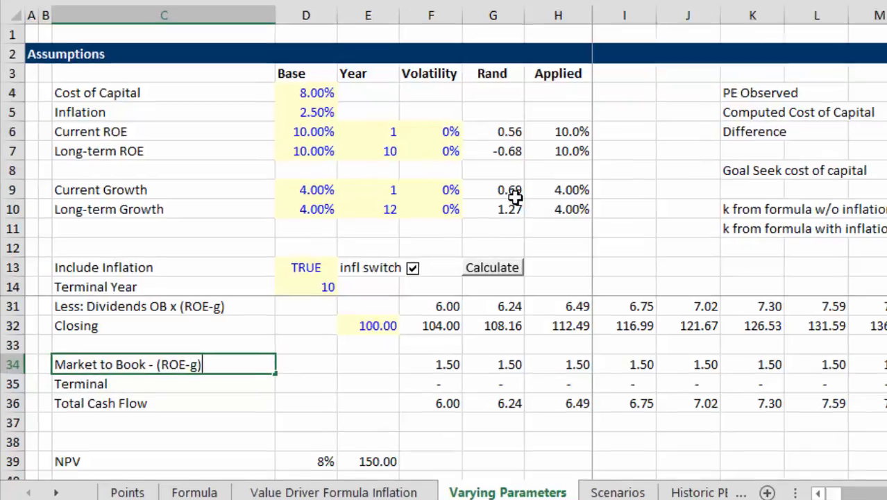
text(-)
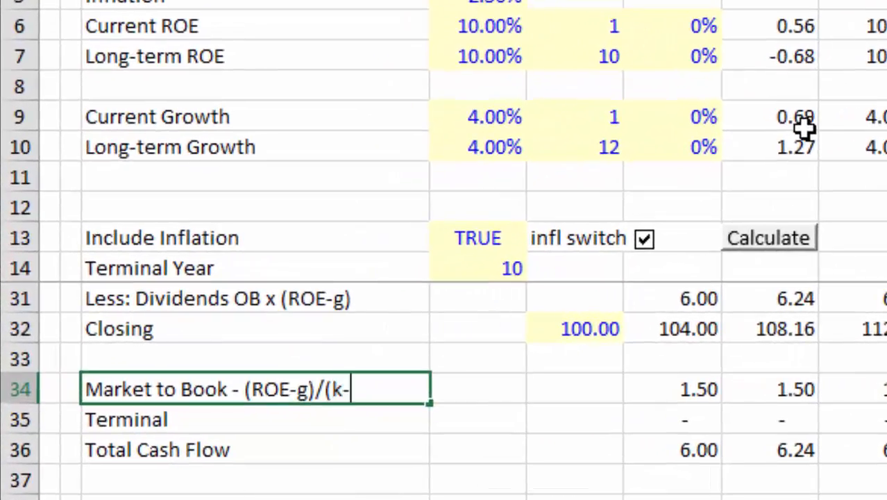
text(g))
key(Return)
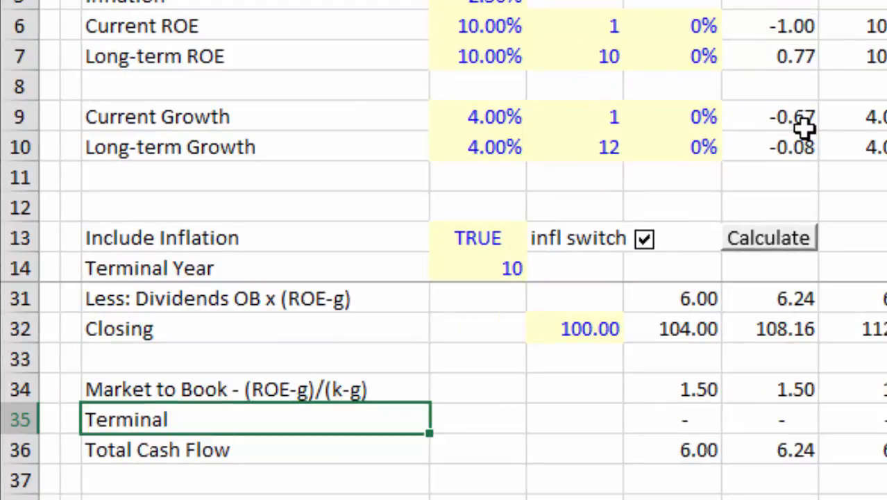
Examine the Market to Book, Closing and Terminal formulas in column O for the terminal year
key(Up)
key(Right)
key(Right)
key(Right)
key(Right)
key(Right)
key(Right)
key(Right)
key(Right)
key(Right)
key(Right)
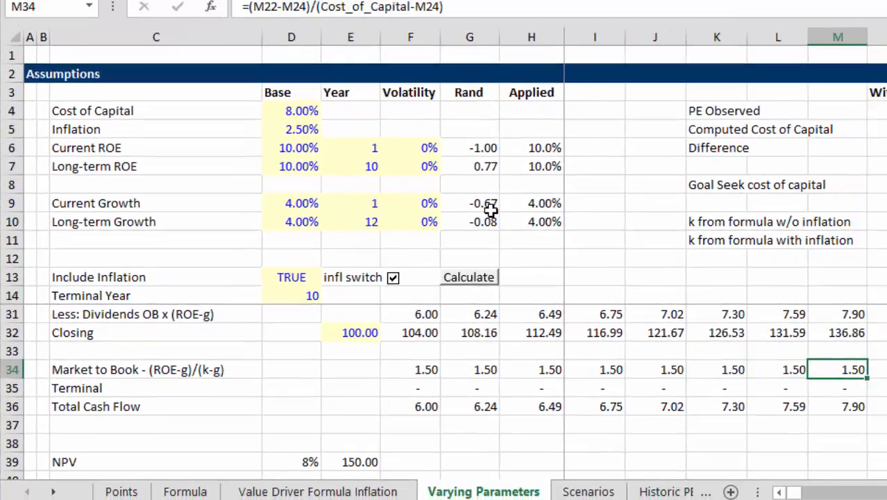
key(Right)
key(Right)
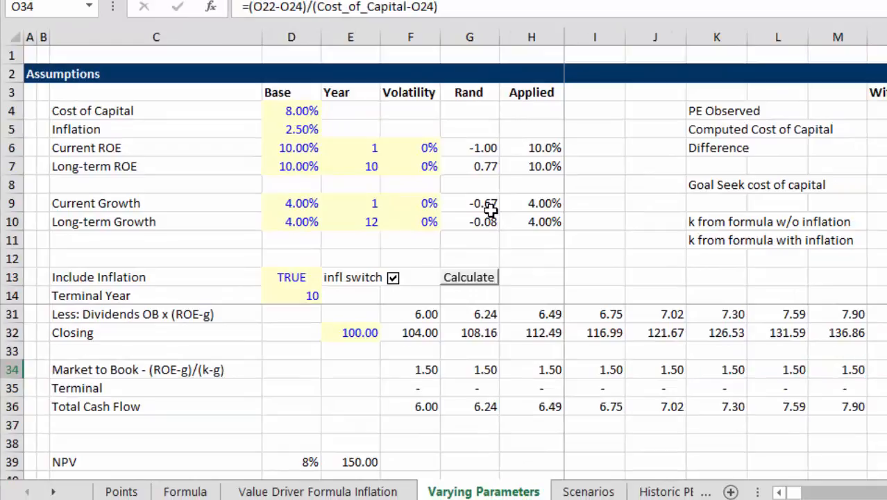
key(Up)
key(Up)
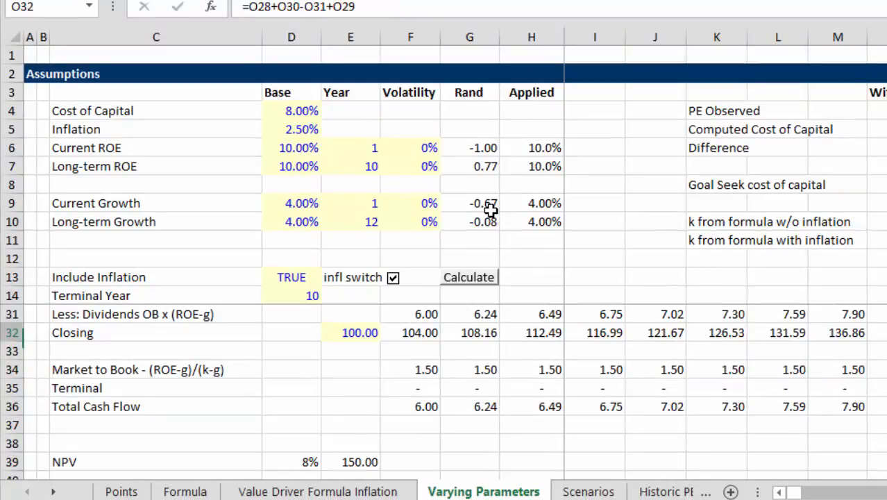
key(Return)
key(Down)
key(Down)
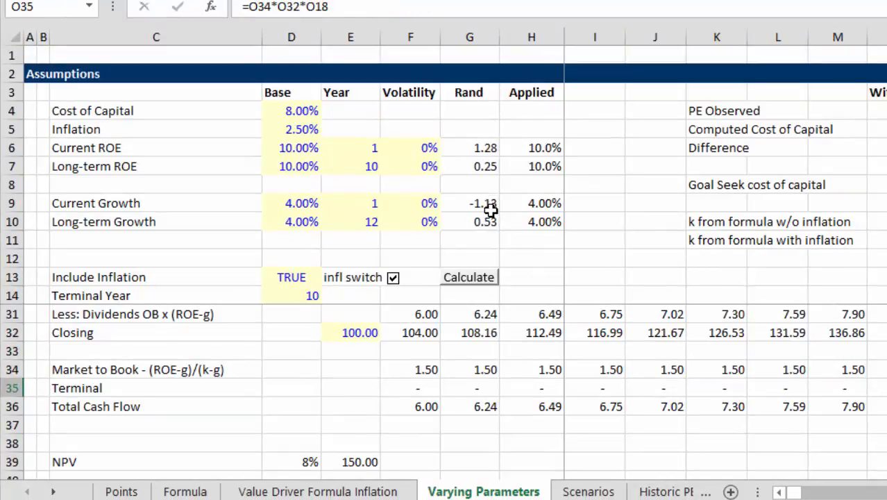
key(Return)
key(Down)
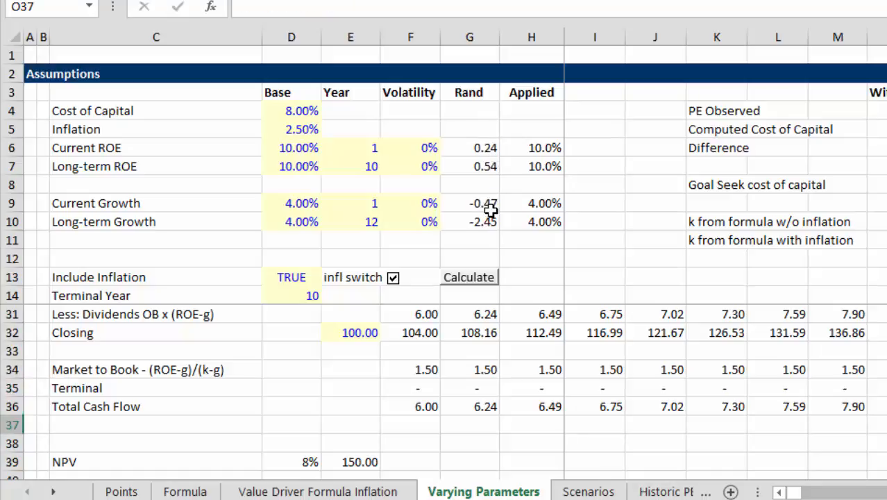
Trace back along the Total Cash Flow row and up to the year-2 Terminal flag formula
key(Up)
key(Left)
key(Left)
key(Left)
key(Left)
key(Left)
key(Left)
key(Left)
key(Left)
key(Left)
key(Left)
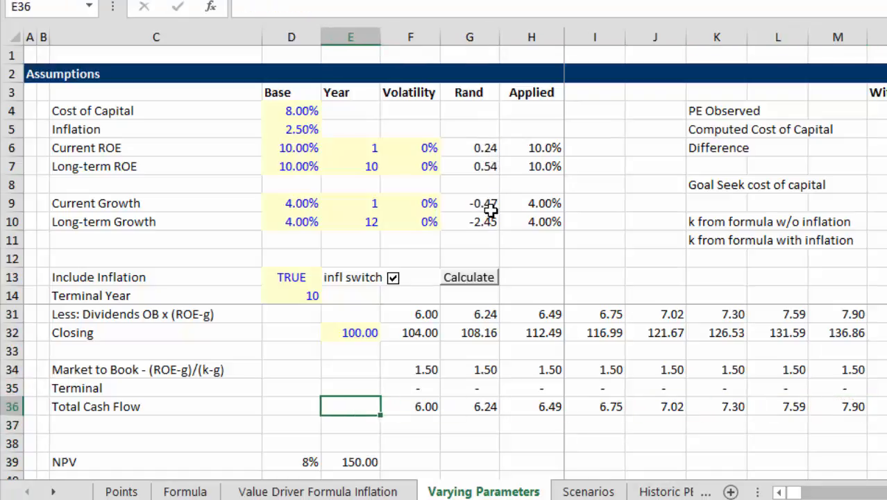
key(Right)
key(Right)
key(Up)
Review the LOOKUP formulas across the years in the ROE without Interpolation row
key(Up)
key(Up)
key(Up)
key(Up)
key(Up)
key(Up)
key(Up)
key(Up)
key(Up)
key(Up)
key(Up)
key(Up)
key(Up)
key(Up)
key(Up)
key(Up)
key(Up)
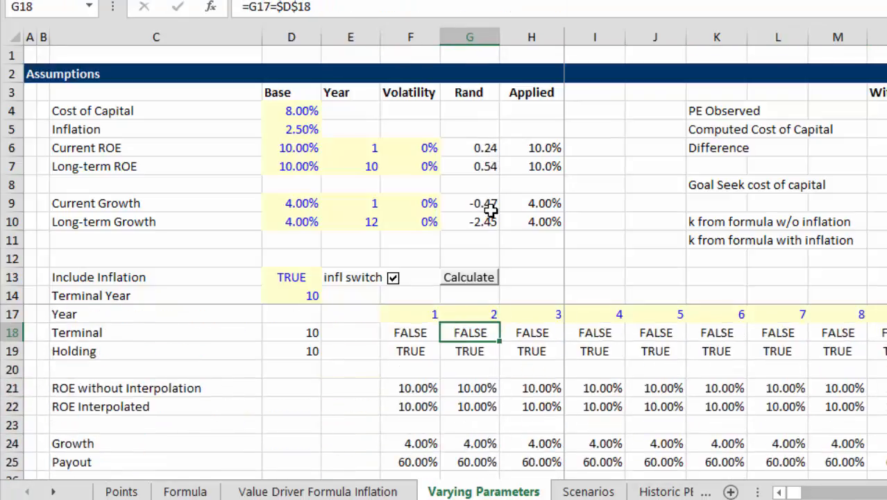
key(Down)
key(Down)
key(Down)
key(Down)
key(Up)
key(Right)
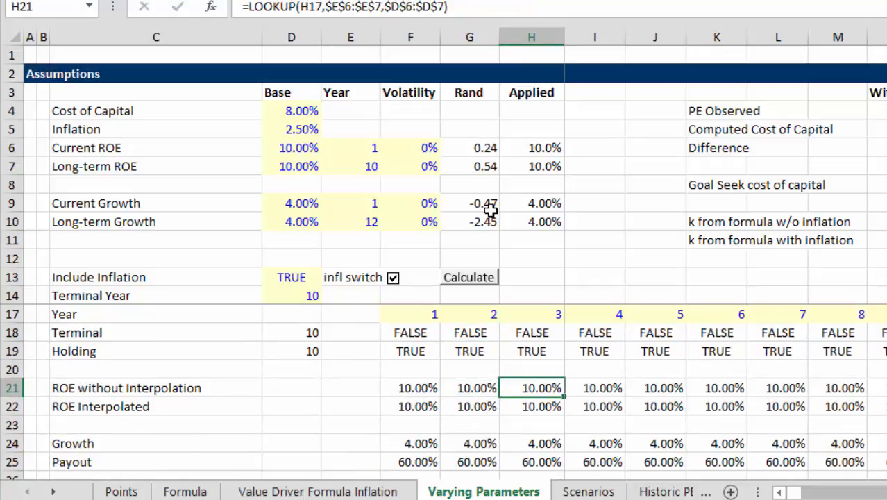
key(Right)
key(Right)
key(Right)
key(Right)
key(Right)
key(Right)
key(Right)
key(Right)
key(Right)
key(Right)
key(Right)
key(Right)
key(Right)
key(Left)
key(Left)
key(Left)
Look through the lower rows of the model, from Market to Book down to NPV, Earnings and Deflated
key(Left)
key(Left)
key(Left)
key(Left)
key(Left)
key(Left)
key(Left)
key(Left)
key(Left)
key(Left)
key(Left)
key(Left)
key(Left)
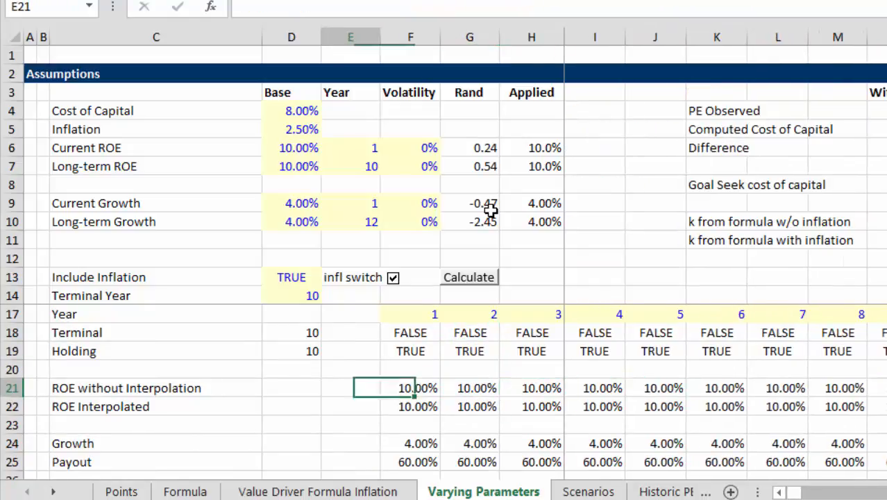
key(Left)
key(Left)
key(Left)
key(Left)
key(Down)
key(Down)
key(Down)
key(Down)
key(Down)
key(Down)
key(Down)
key(Down)
key(Down)
key(Down)
key(Down)
key(Down)
key(Down)
key(Down)
key(Down)
key(Down)
key(Down)
key(Down)
key(Down)
key(Down)
key(Down)
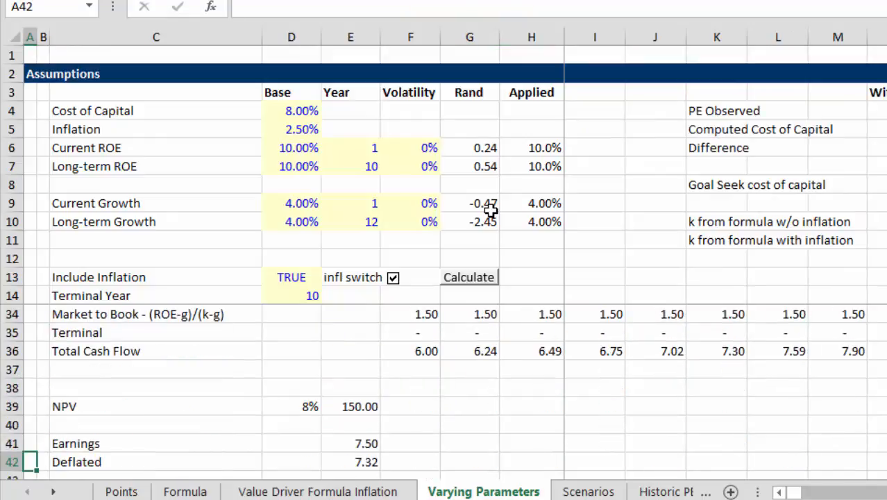
key(Up)
key(Up)
key(Up)
key(Up)
key(Up)
key(Up)
key(Up)
key(Up)
key(Up)
key(Down)
key(Down)
key(Down)
key(Down)
key(Down)
key(Down)
key(Down)
key(Down)
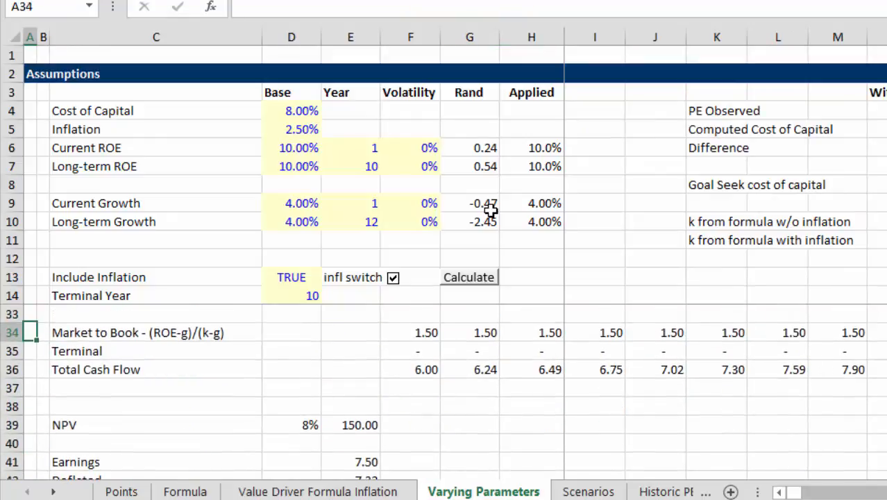
key(Down)
key(Down)
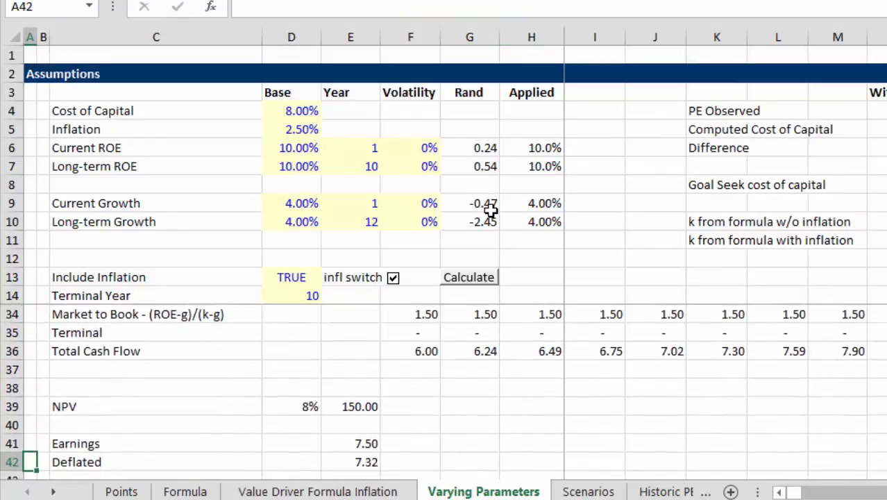
Inspect the NPV formula that discounts the Total Cash Flow row at the cost of capital
key(Up)
key(Up)
key(Up)
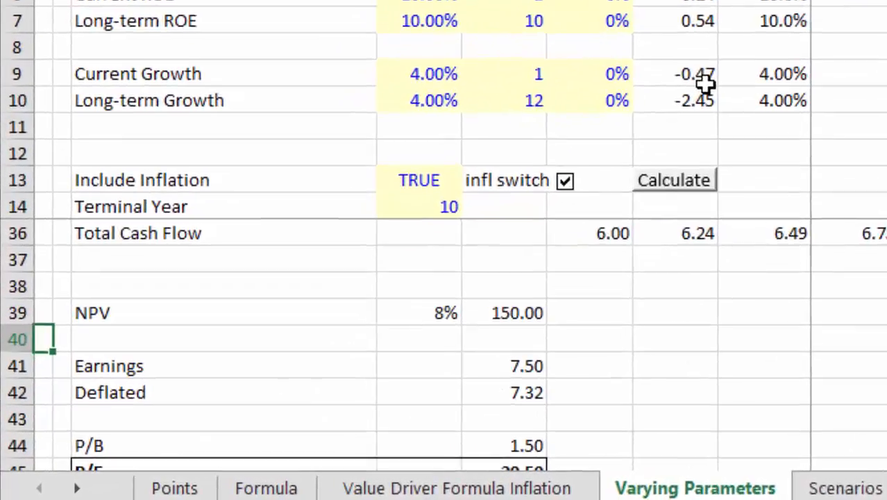
key(Right)
key(Right)
key(Right)
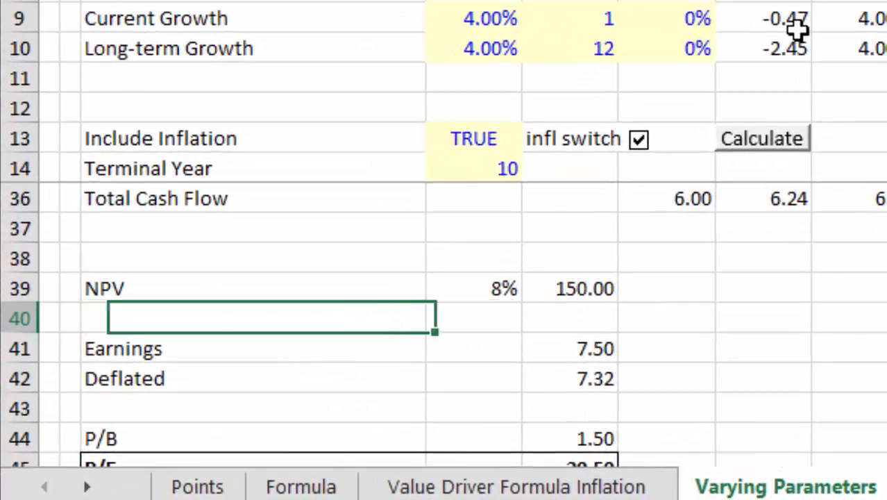
key(Up)
key(Right)
key(F2)
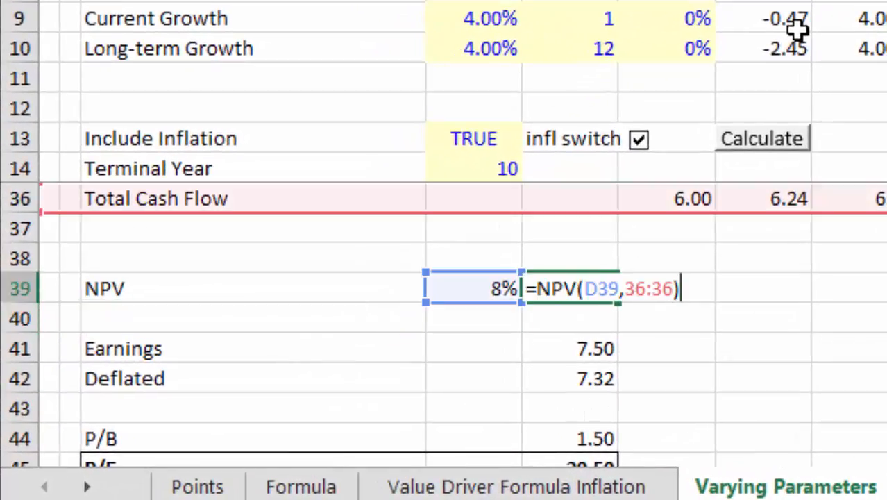
key(Return)
key(Return)
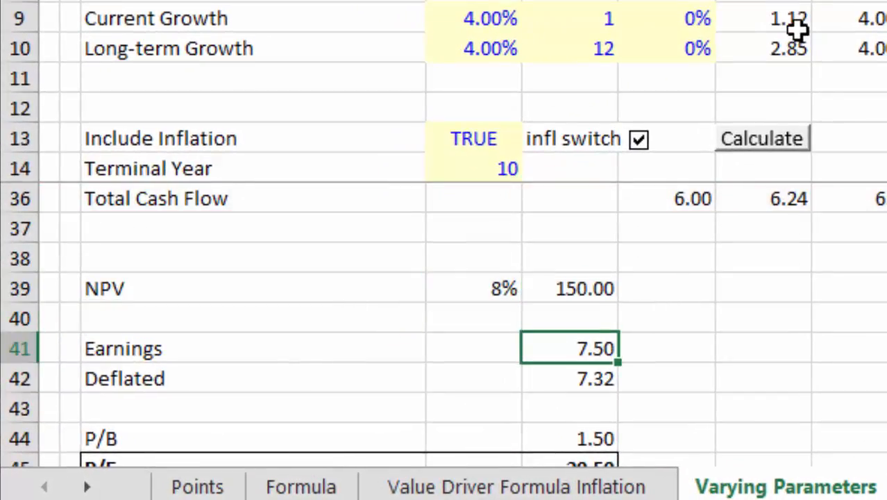
Inspect the Earnings formula below NPV and return to the NPV value
key(F2)
key(ctrl+Return)
key(Up)
key(Up)
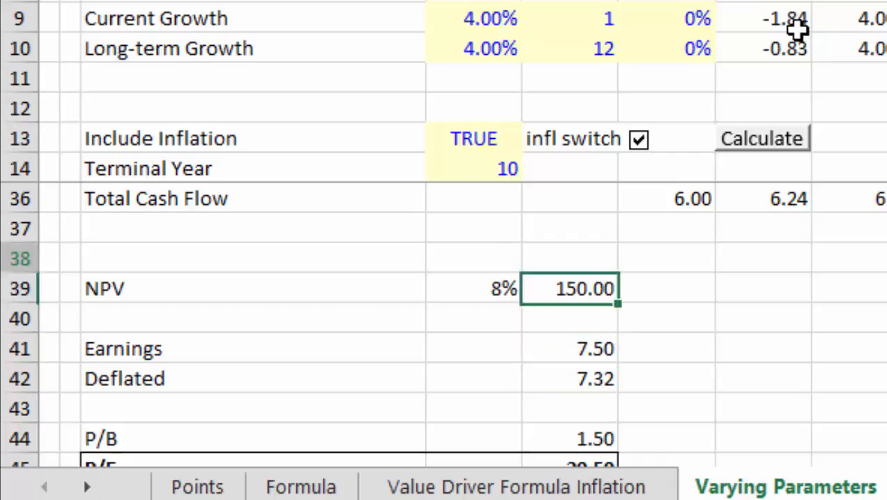
Inspect the first-year formula in the Add: Income from ROE row
key(Up)
key(Up)
key(Up)
key(Up)
key(Up)
key(Up)
key(Up)
key(Up)
key(Up)
key(Up)
key(Up)
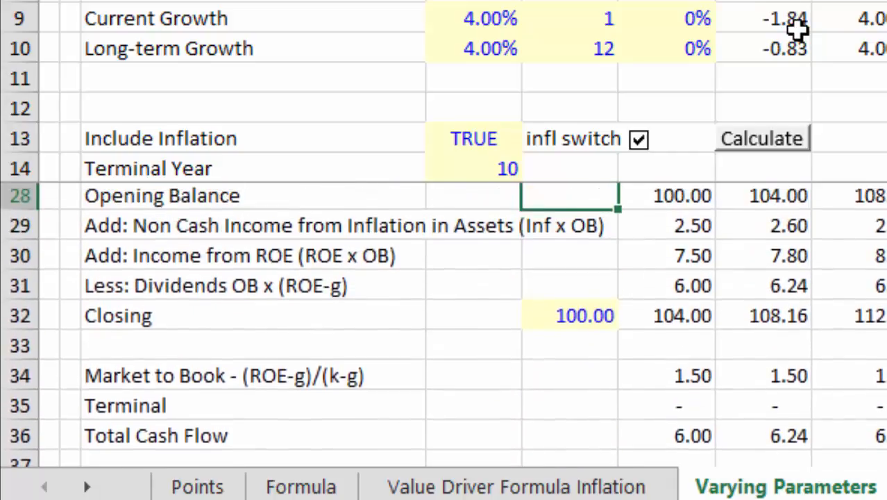
key(Down)
key(Down)
key(Right)
key(F2)
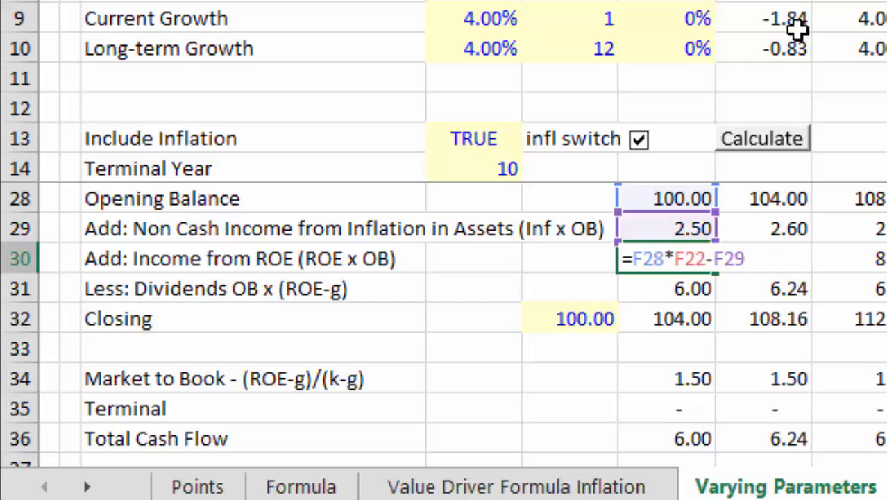
key(Return)
Look over the Earnings, Deflated, P/B and P/E results below the NPV
key(Down)
key(Down)
key(Down)
key(Down)
key(Down)
key(Down)
key(Down)
key(Down)
key(Down)
key(Down)
key(Down)
key(Down)
key(Down)
key(Down)
key(Down)
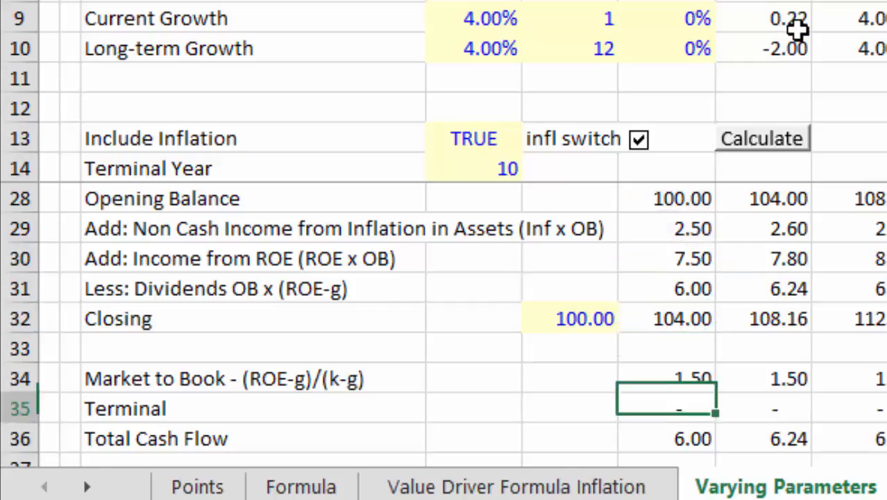
key(Up)
key(Up)
key(Up)
key(Up)
key(Up)
key(Left)
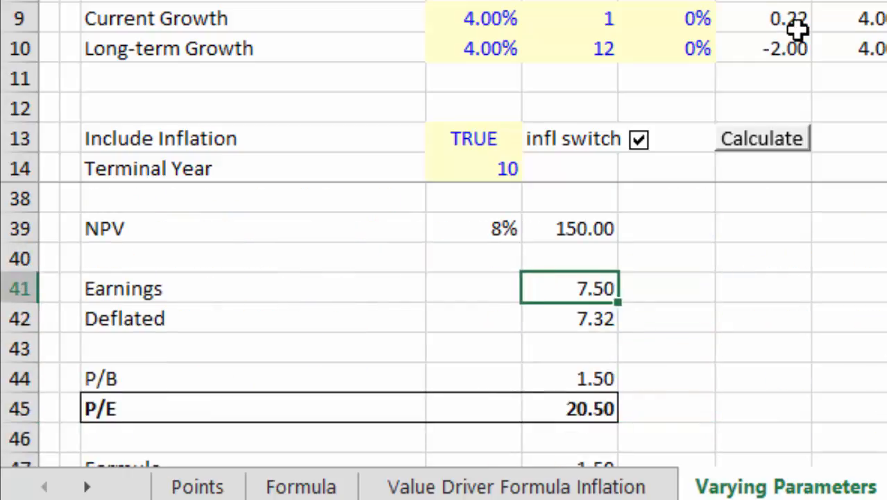
key(Down)
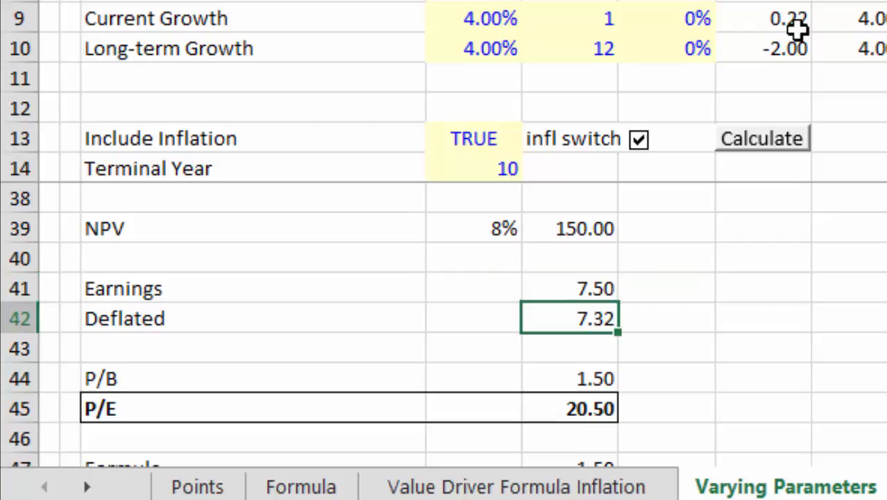
key(Down)
key(Down)
key(Down)
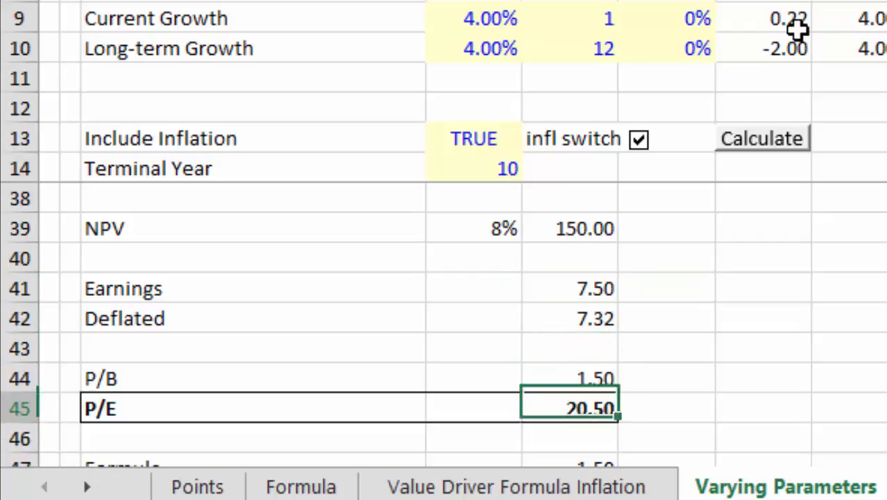
Check the Formula row below P/E and return to the P/E result
key(Down)
key(Down)
key(Down)
key(Up)
key(Up)
key(Up)
key(Up)
key(Up)
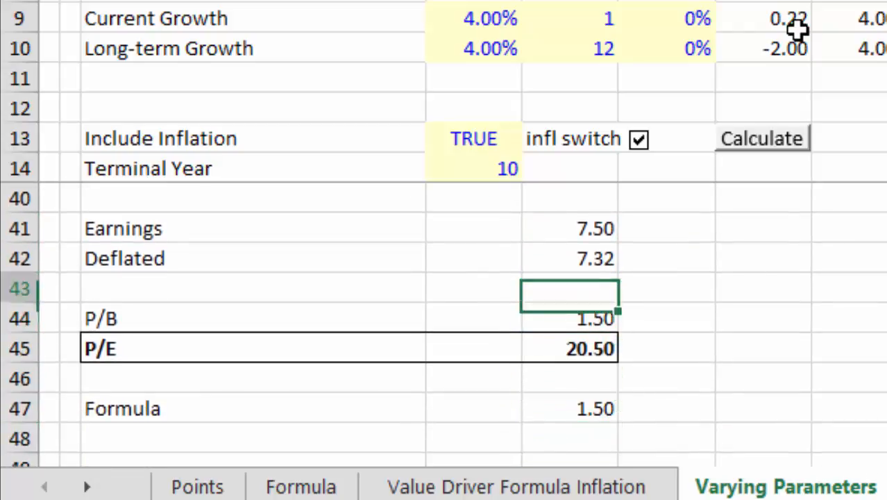
key(Down)
key(Down)
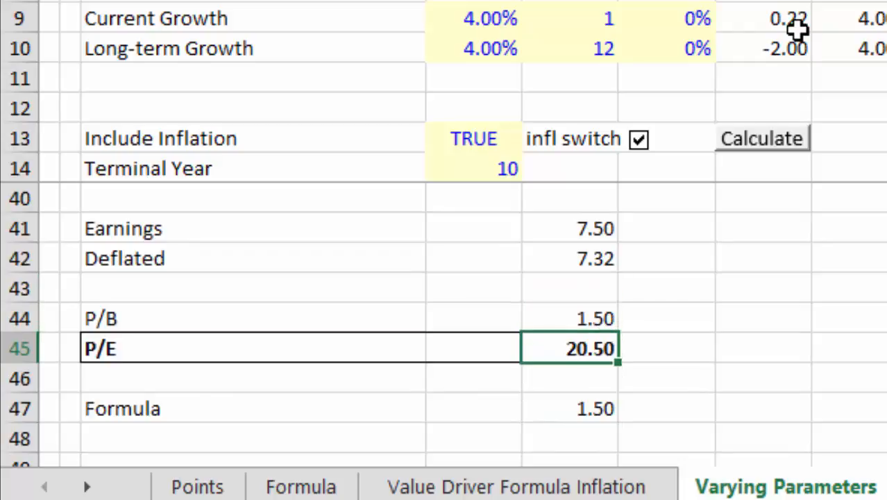
Go back up to the assumptions and across to the PE Observed and Computed Cost of Capital block
key(Up)
key(Up)
key(Up)
key(Up)
key(Up)
key(Up)
key(Up)
key(Up)
key(Up)
key(Up)
key(Up)
key(Up)
key(Up)
key(Up)
key(Up)
key(Up)
key(Up)
key(Up)
key(Up)
key(Up)
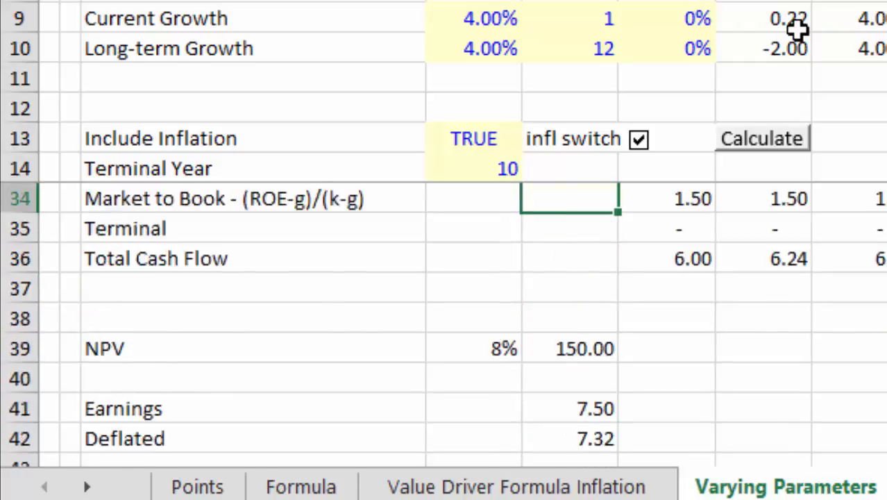
key(Up)
key(Up)
key(Up)
key(Up)
key(Up)
key(Up)
key(Right)
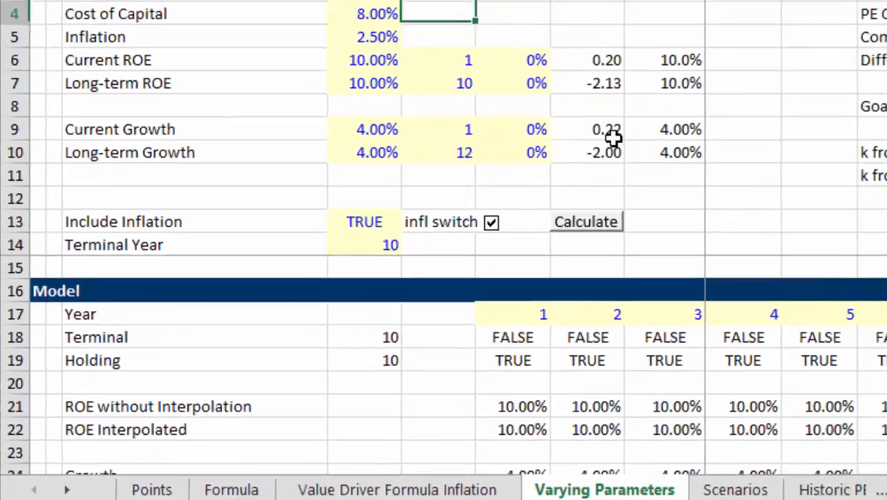
key(Right)
key(Right)
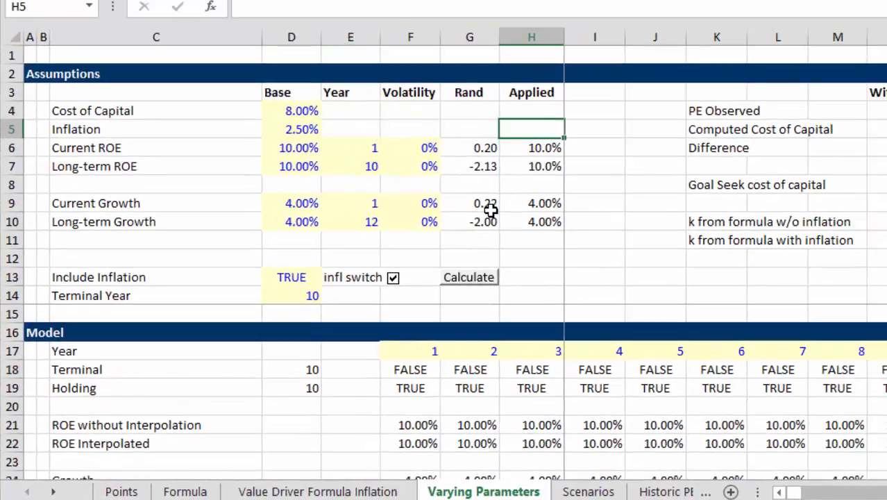
key(Right)
key(Right)
key(Right)
key(Right)
key(Right)
key(Right)
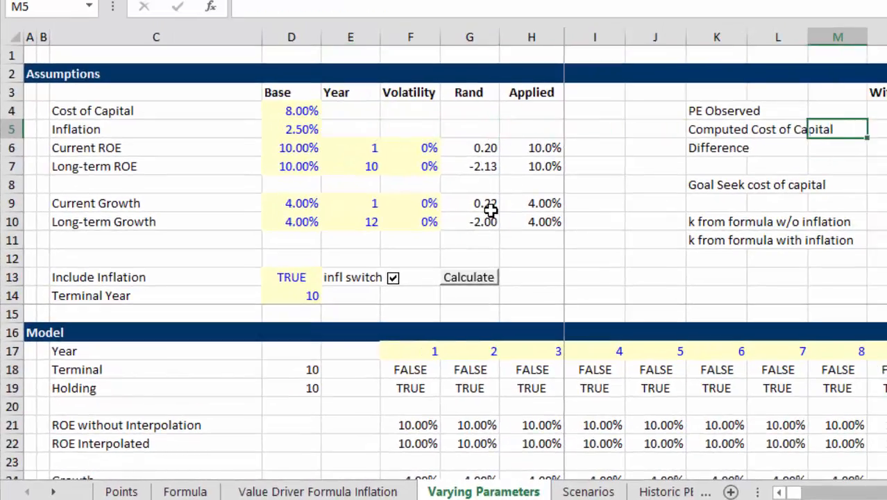
Inspect the With Infl formula for k from formula with inflation
key(Up)
key(Down)
key(Down)
key(Down)
key(Down)
key(Down)
key(Down)
key(Down)
key(Down)
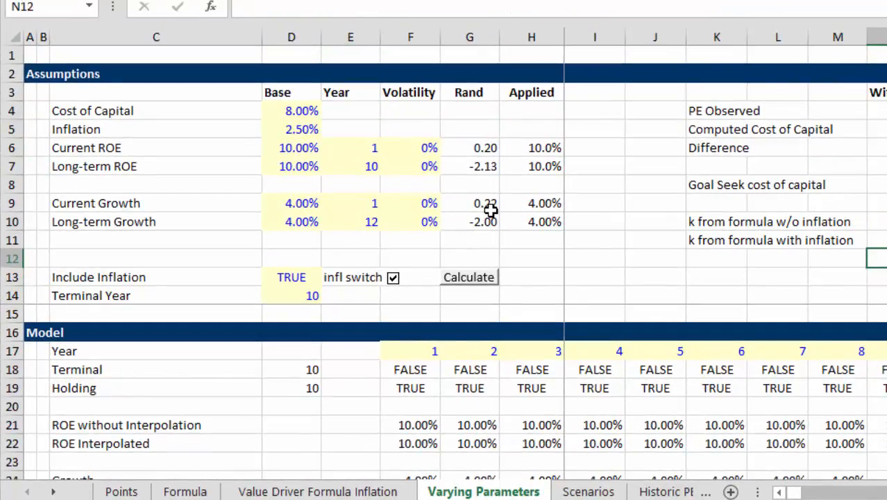
key(Up)
key(F2)
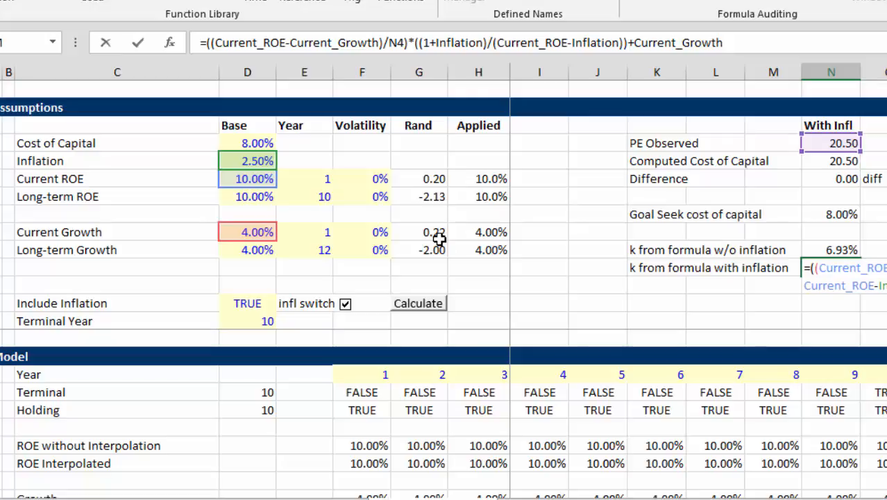
key(Return)
Examine the inflation-adjusted k formula on the Value Driver Formula Inflation sheet
key(Up)
key(ctrl+Page_Up)
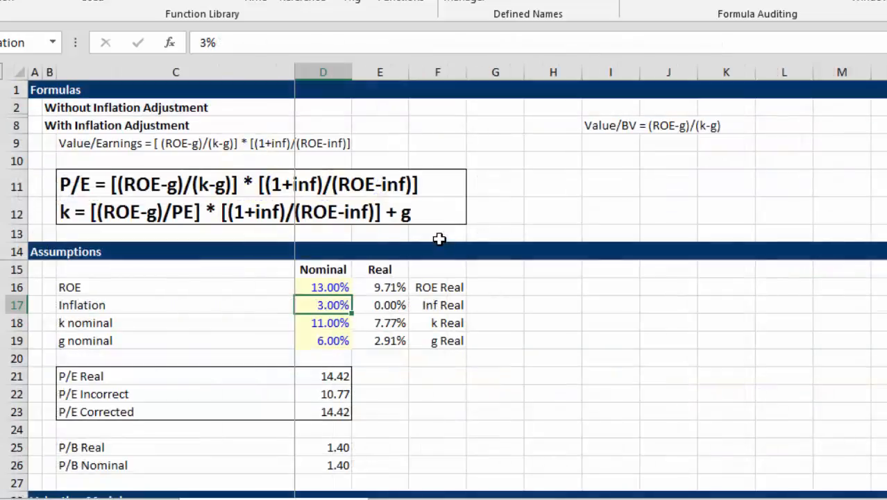
key(Up)
key(Up)
key(Up)
key(Up)
key(Up)
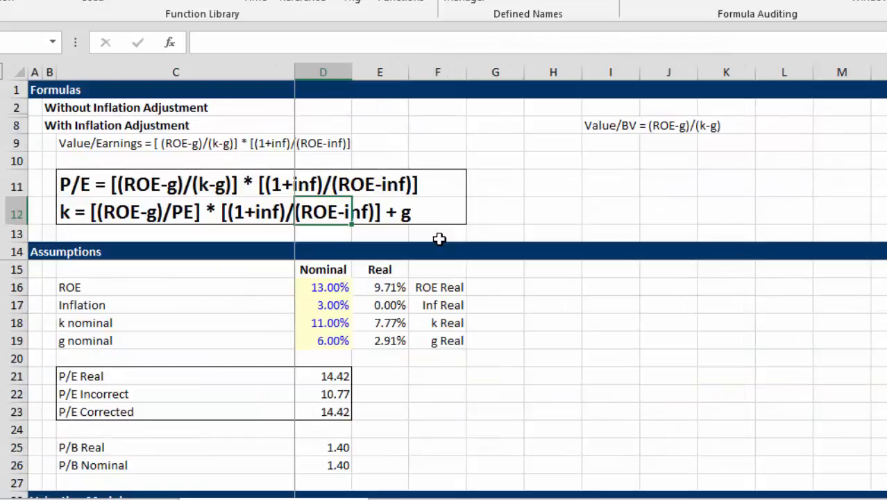
Return to the Varying Parameters sheet and review the Base assumptions for cost of capital, inflation, ROE and growth
key(ctrl+Page_Down)
key(Left)
key(Left)
key(Left)
key(Left)
key(Left)
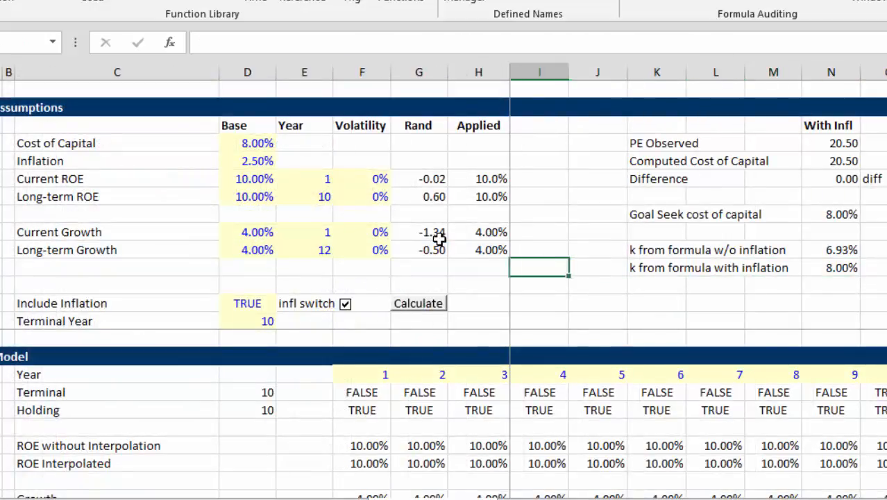
key(Left)
key(Left)
key(Left)
key(Left)
key(Left)
key(Left)
key(Up)
key(Up)
key(Up)
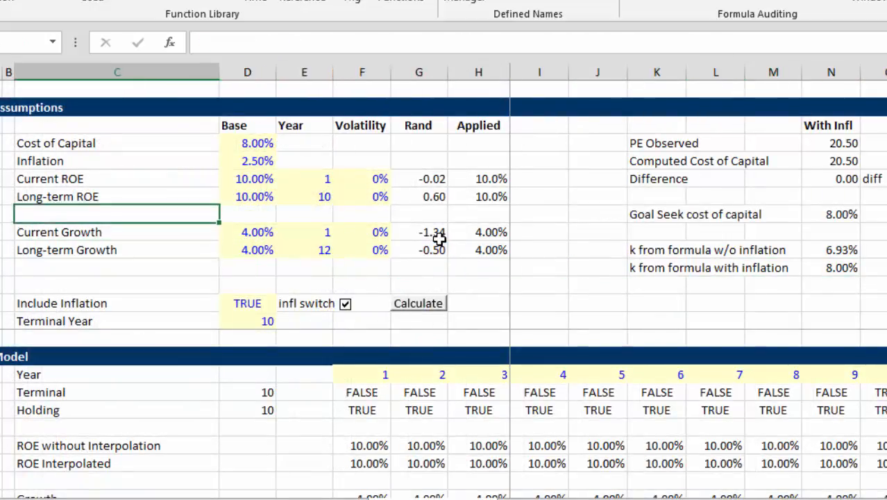
key(Up)
key(Up)
key(Right)
key(Down)
key(Down)
key(Down)
key(Down)
key(Down)
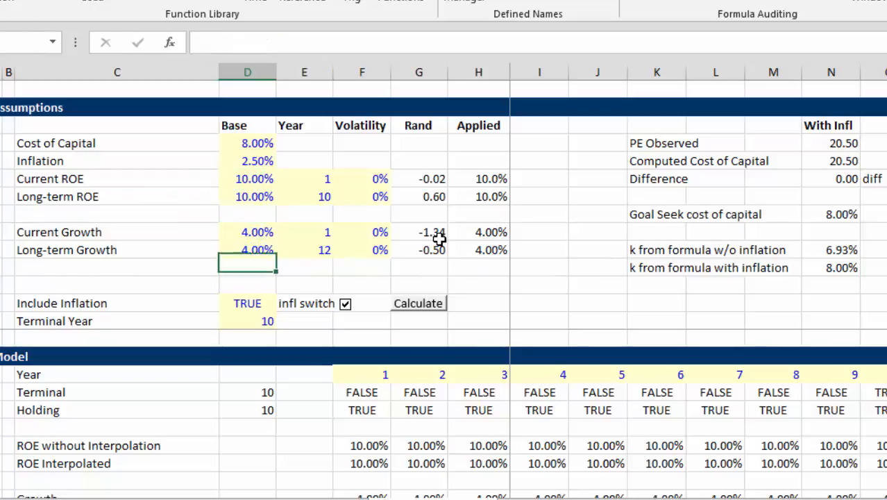
Inspect the interpolate_look_up_linear formula for year 1 in the ROE Interpolated row
key(Down)
key(Down)
key(Down)
key(Down)
key(Down)
key(Down)
key(Down)
key(Down)
key(Down)
key(Down)
key(Down)
key(Down)
key(Right)
key(Right)
key(Up)
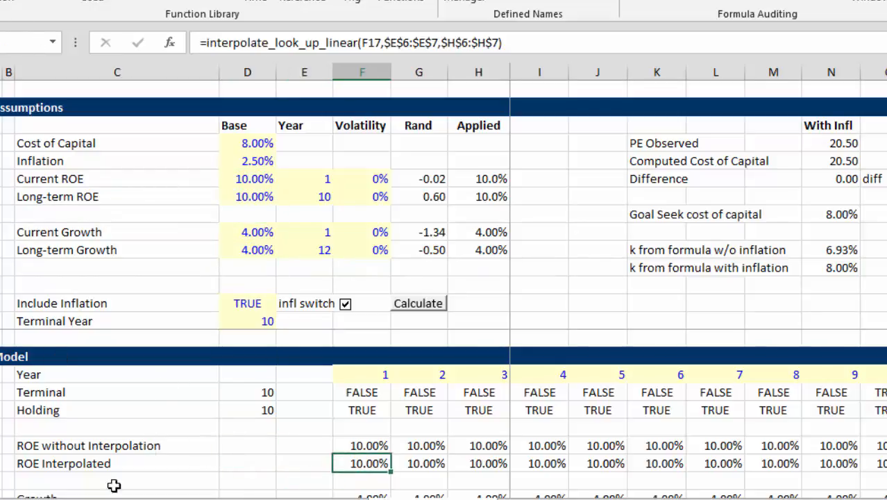
Switch to File Explorer and open the Function Library folder within 12. Excel Utilities (fm) under Chapter 1. Models and Analysis
mouse_move(194, 461)
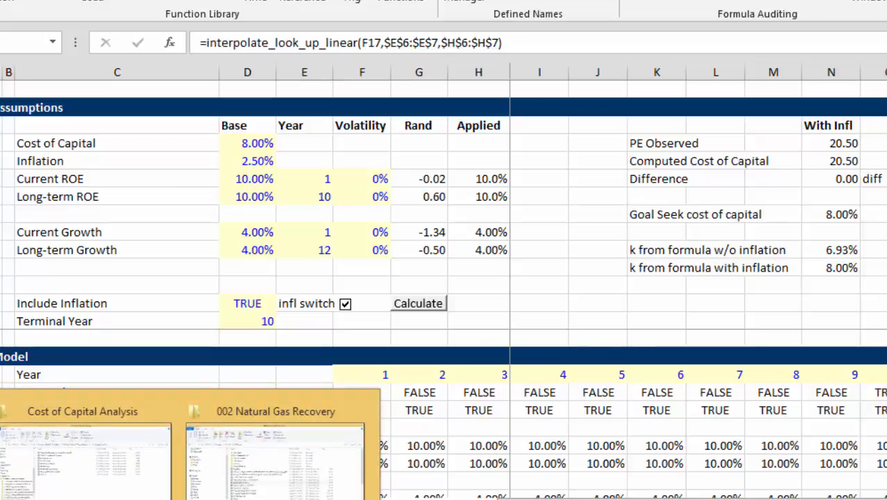
click(151, 490)
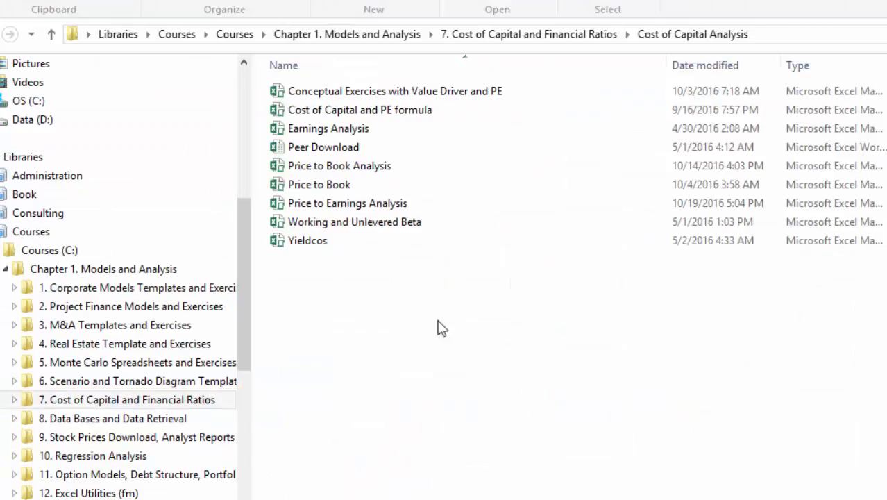
click(85, 271)
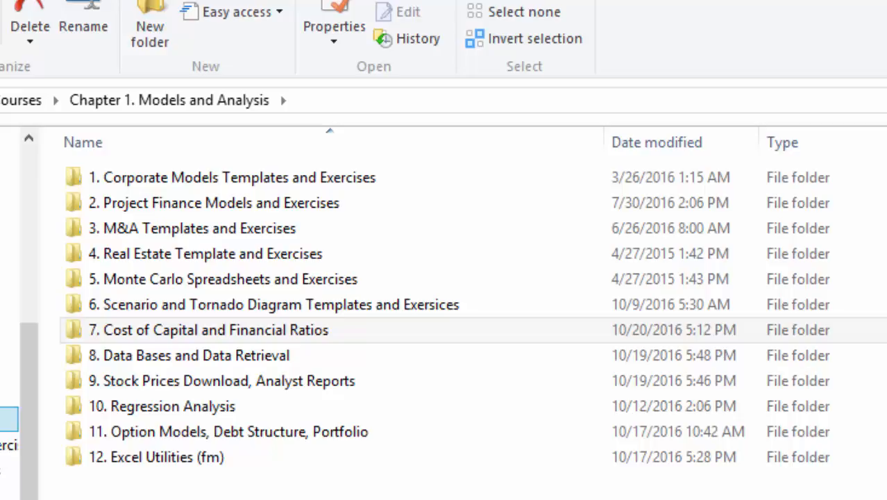
click(161, 458)
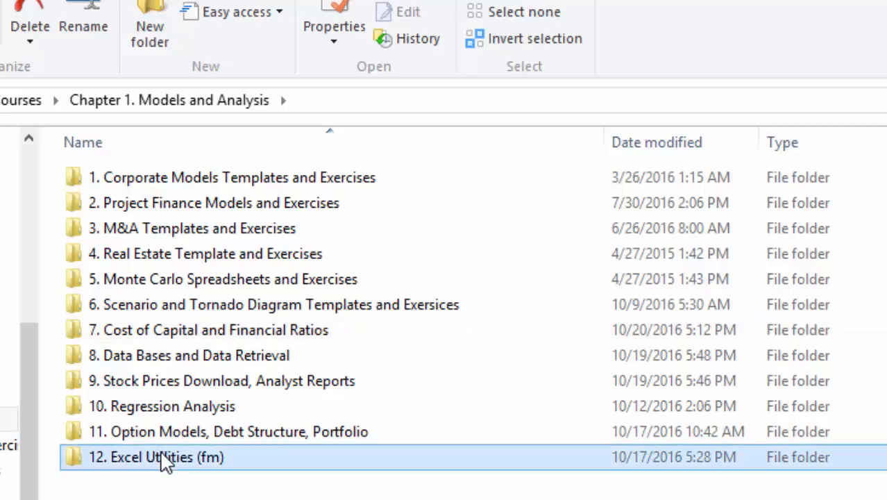
double_click(162, 458)
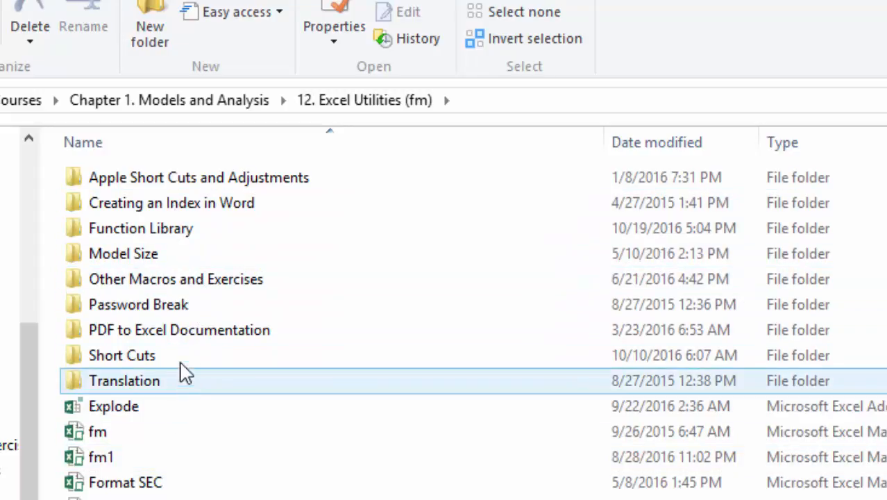
click(188, 228)
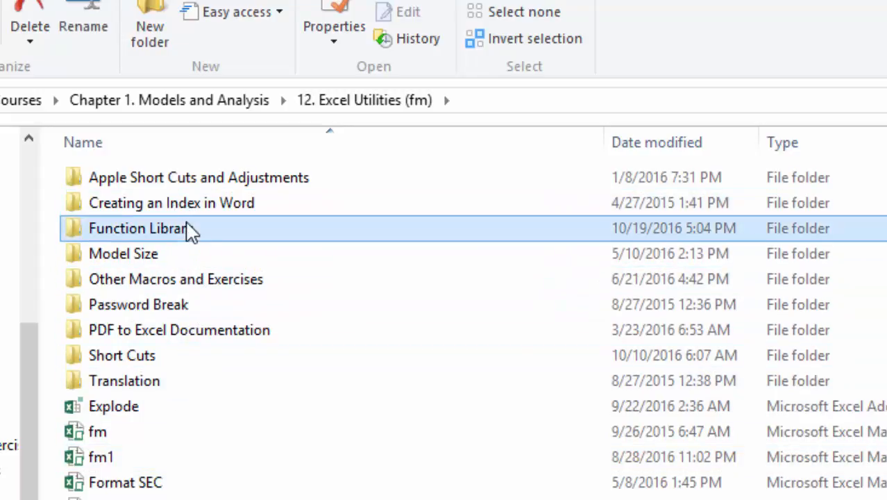
double_click(188, 229)
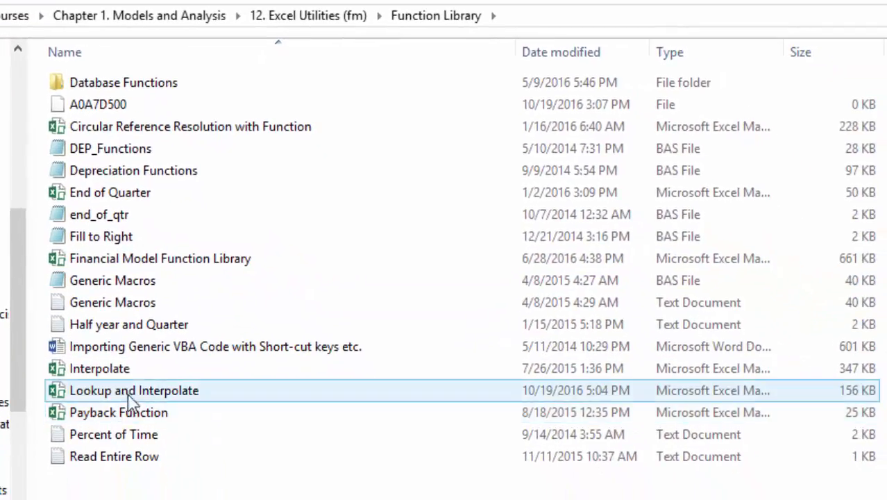
Open the Lookup and Interpolate workbook in Excel and select its Step 1 instruction about the FUNCTIONS macro
mouse_move(136, 395)
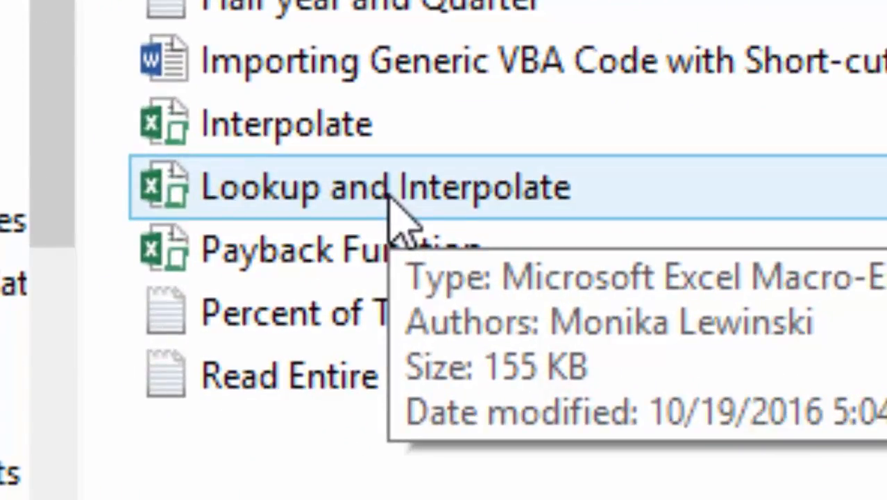
double_click(390, 197)
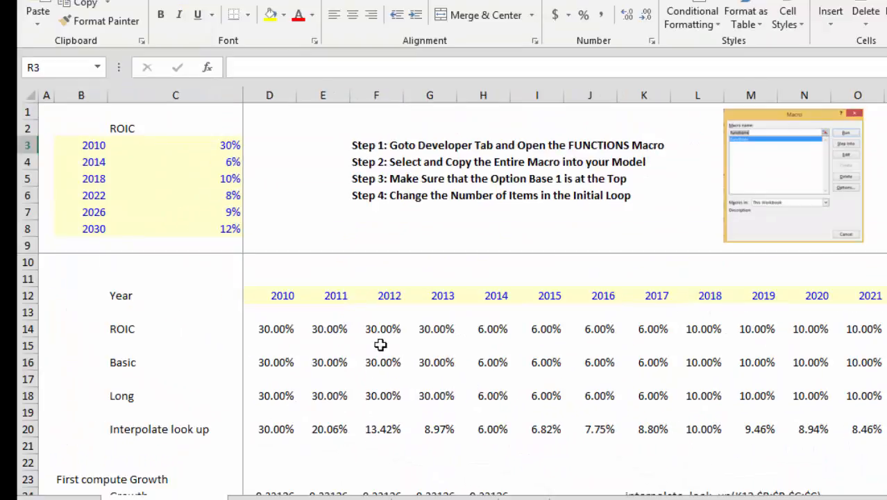
click(501, 223)
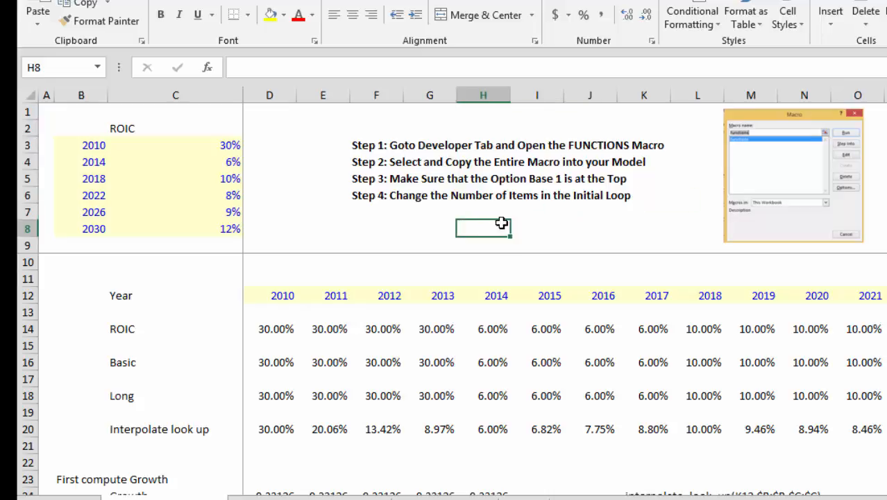
click(375, 150)
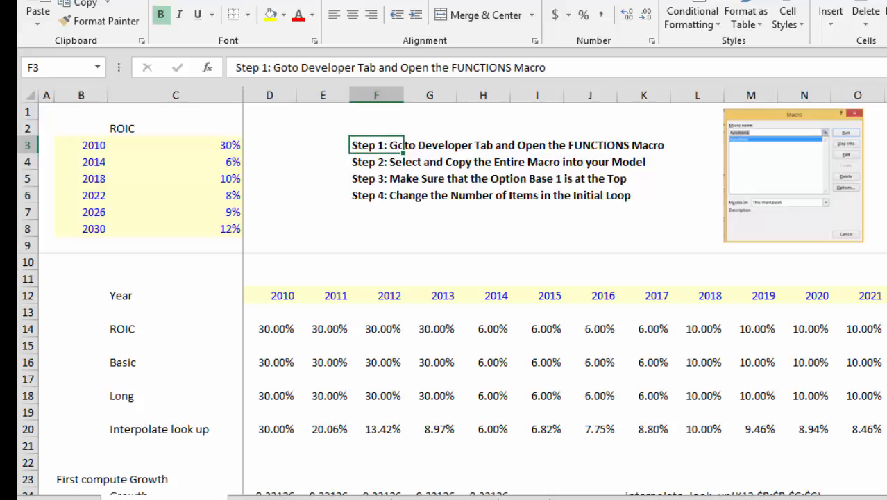
Open the FUNCTIONS macro of this workbook for editing in the Visual Basic editor
key(alt+l)
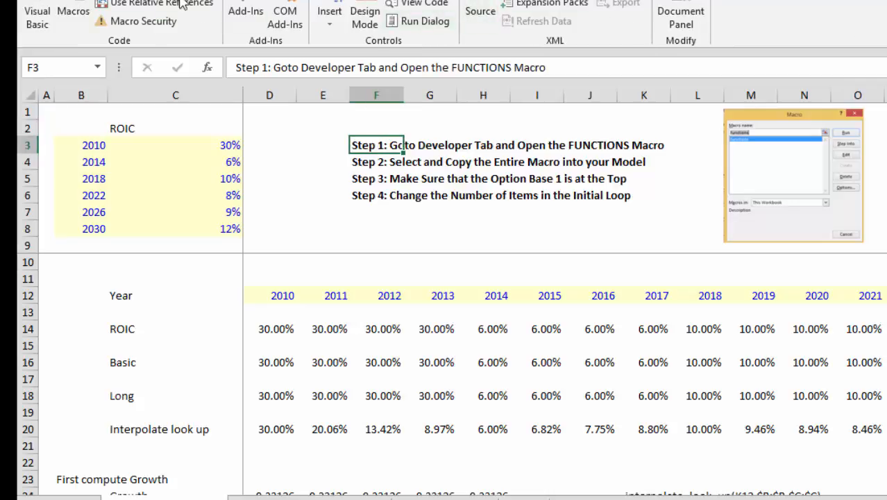
click(73, 8)
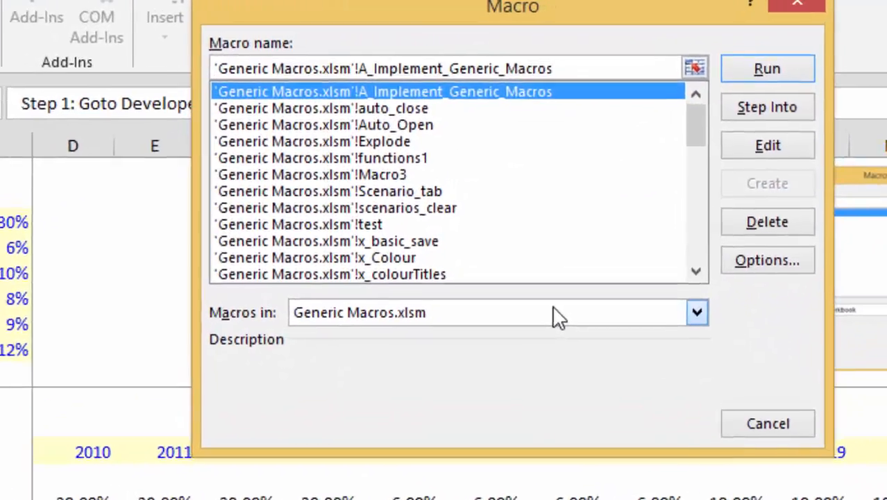
click(580, 204)
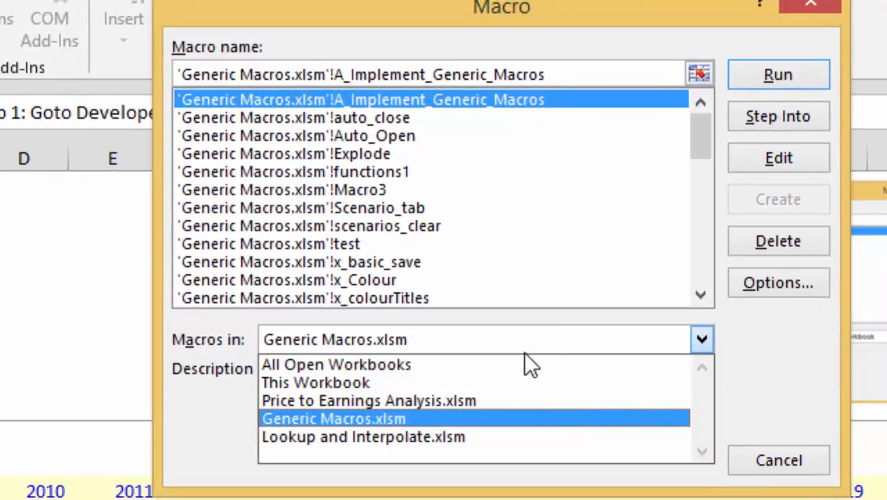
click(511, 383)
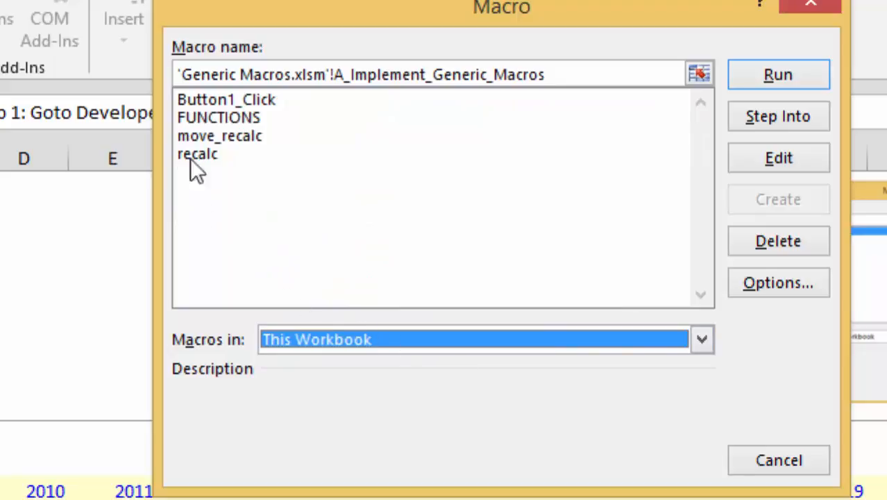
click(205, 117)
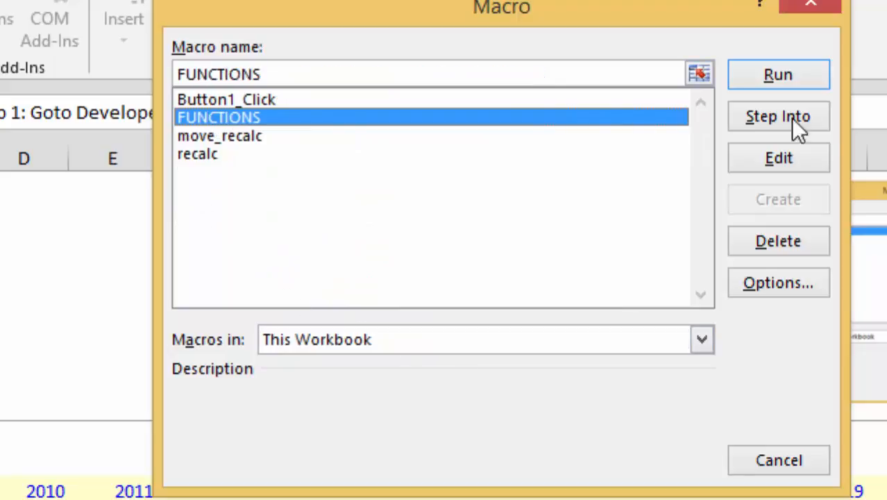
click(778, 158)
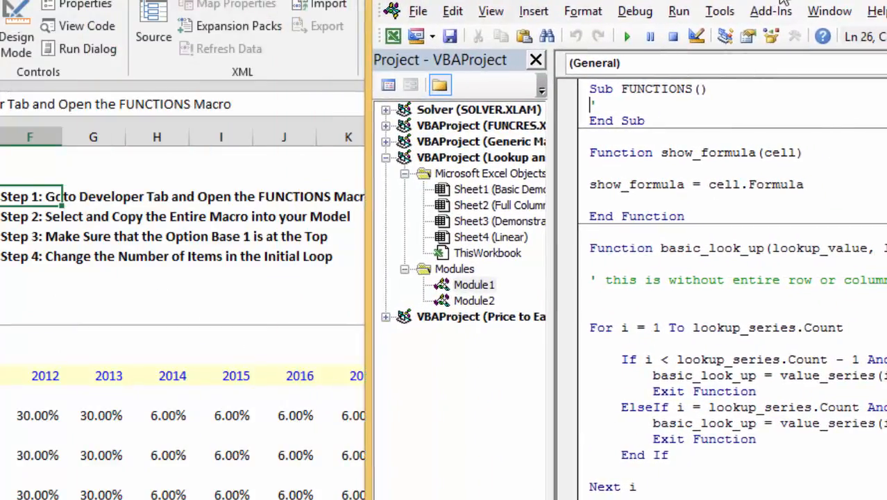
Cut the whole recalc macro from beneath the Option Base 1 line in Module1
key(Up)
key(Up)
key(Up)
key(Up)
key(Up)
key(Up)
key(Up)
key(Up)
key(Up)
key(Up)
key(Up)
key(Up)
key(Up)
key(Up)
key(Up)
key(Up)
key(Up)
key(Up)
key(Up)
key(Up)
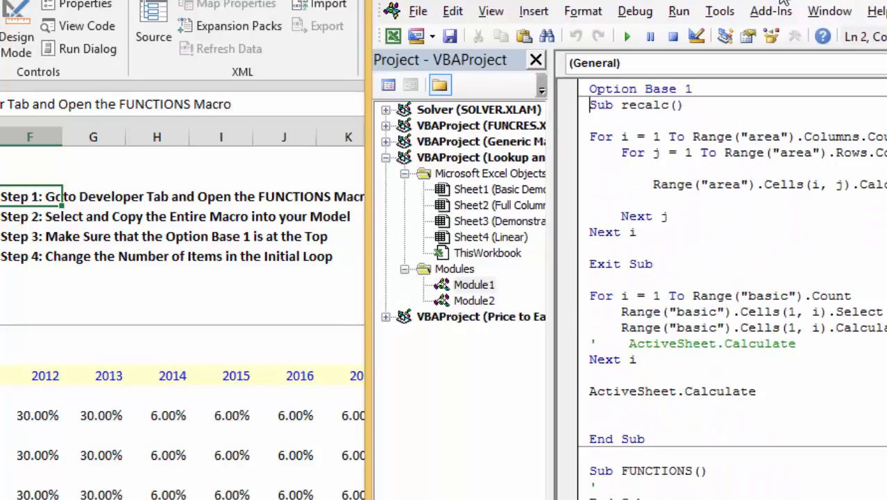
key(shift+Down)
key(shift+Down)
key(shift+Down)
key(shift+Down)
key(shift+Down)
key(shift+Down)
key(shift+Down)
key(shift+Down)
key(shift+Down)
key(shift+Down)
key(shift+Down)
key(shift+Down)
key(shift+Down)
key(shift+Down)
key(shift+Down)
key(shift+Down)
key(shift+Down)
key(shift+Down)
key(shift+Down)
key(shift+Down)
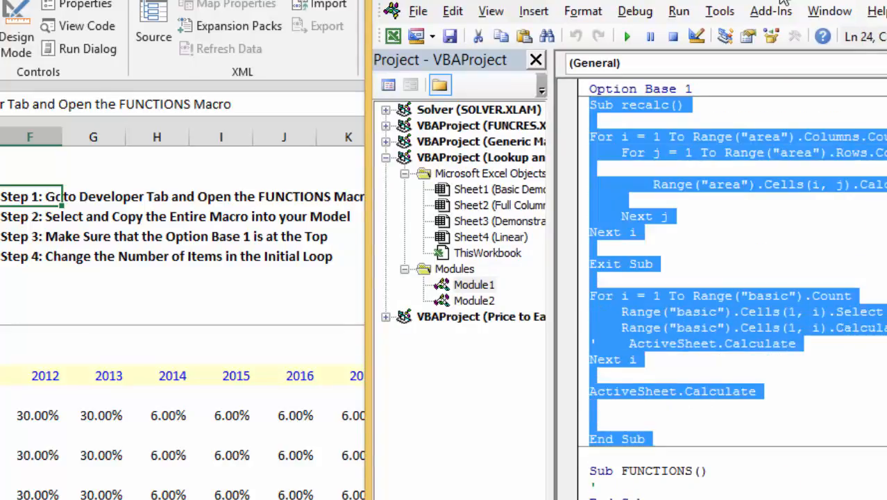
key(Delete)
Paste the recalc macro at the end of Module1, below the interpolate_look_up_reverse function
key(ctrl+Down)
key(ctrl+Down)
key(ctrl+Down)
key(ctrl+Down)
key(ctrl+Down)
key(ctrl+Down)
key(ctrl+Down)
key(ctrl+Down)
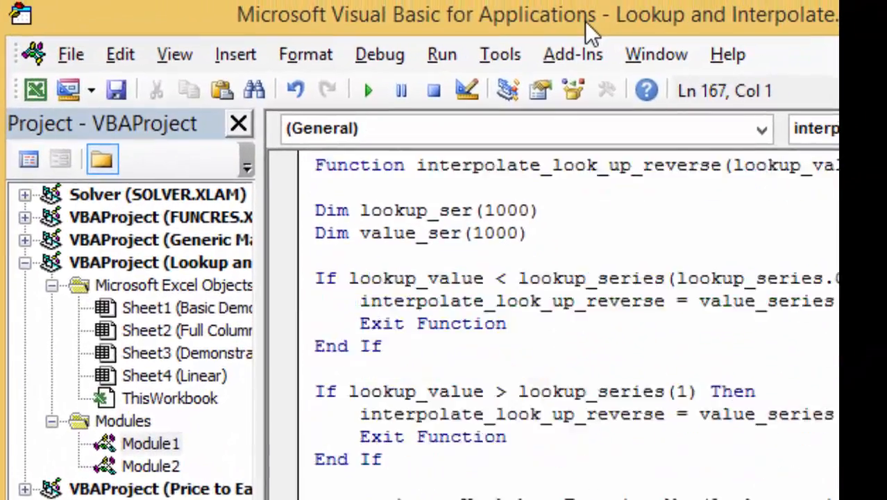
key(ctrl+Down)
key(Return)
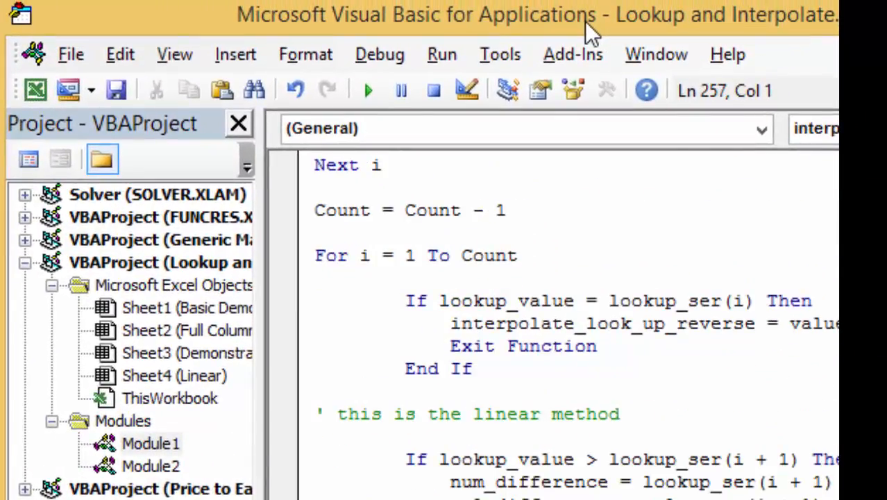
key(ctrl+v)
Return to the start of Module1 and select all code from Option Base 1 to the end
key(ctrl+Up)
key(ctrl+Up)
key(ctrl+Up)
key(ctrl+Up)
key(ctrl+Up)
key(ctrl+Up)
key(ctrl+Up)
key(ctrl+Up)
key(ctrl+Up)
key(ctrl+Up)
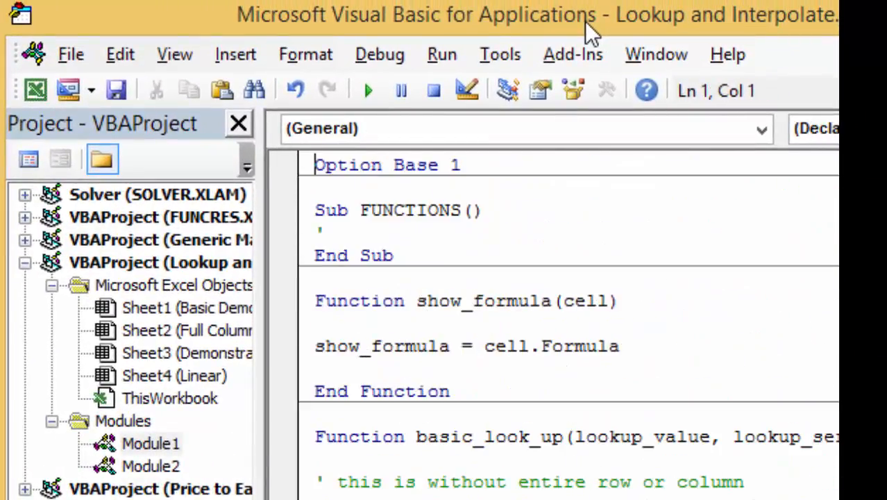
key(ctrl+shift+End)
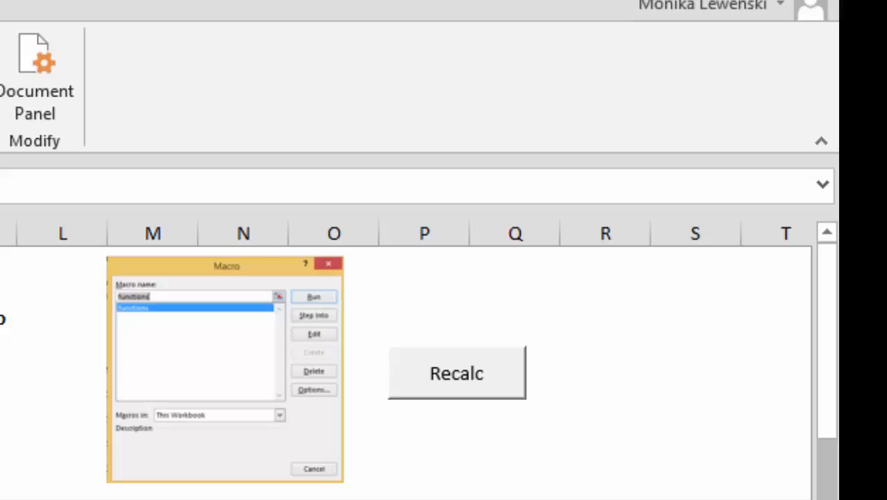
Run the Recalc macro on the Basic Demonstration sheet and inspect the interpolate_look_up formula for 2016
click(481, 388)
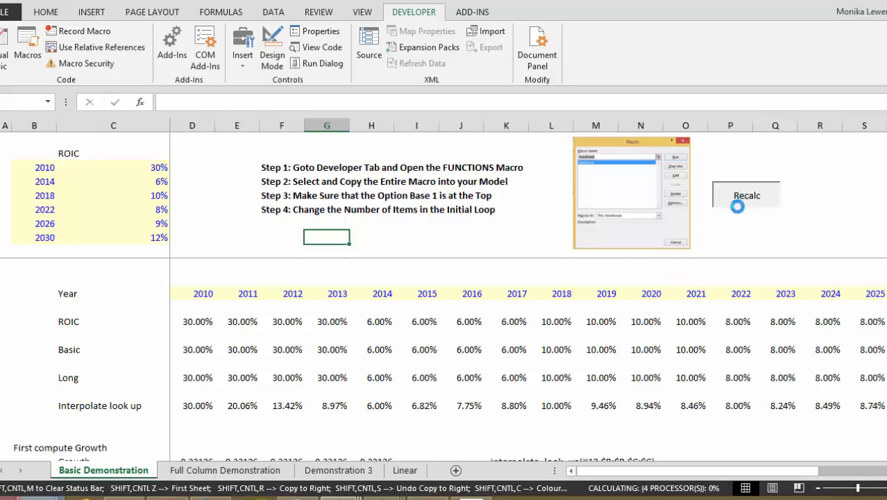
click(486, 402)
key(Left)
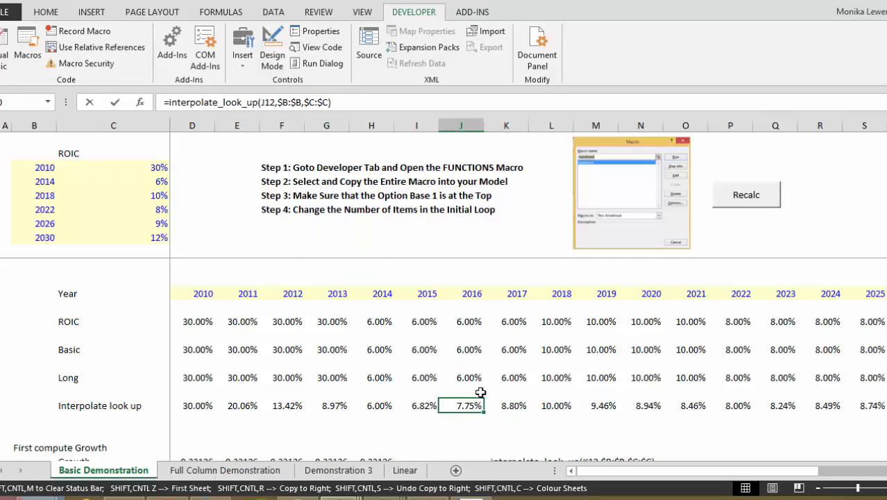
key(F2)
key(ctrl+Return)
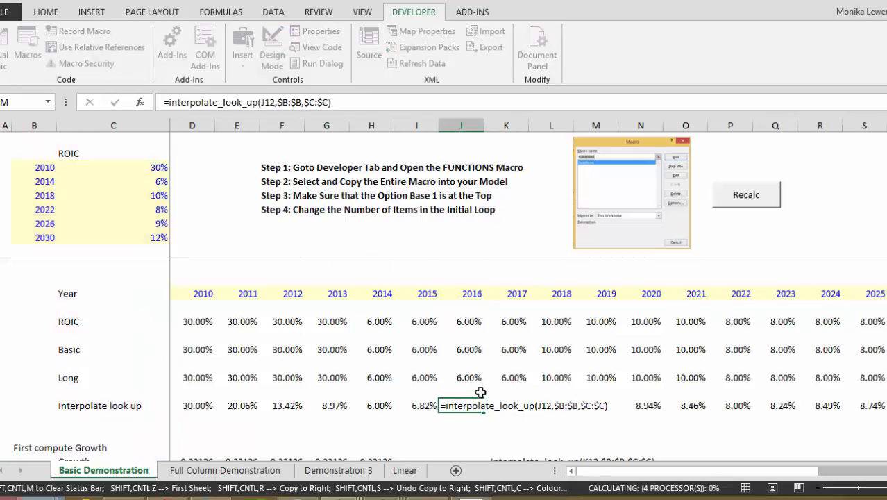
click(481, 392)
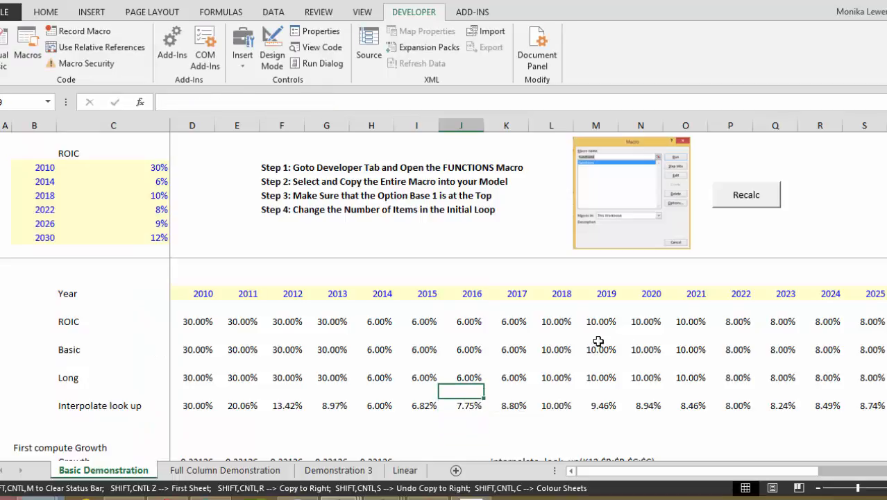
Open the code of the macro assigned to Recalc, review it, and return to the worksheet
right_click(738, 211)
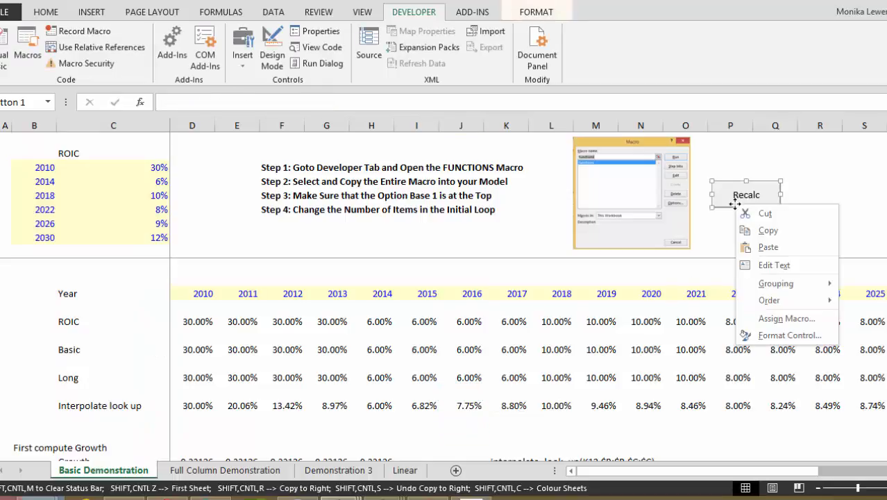
click(760, 322)
click(856, 228)
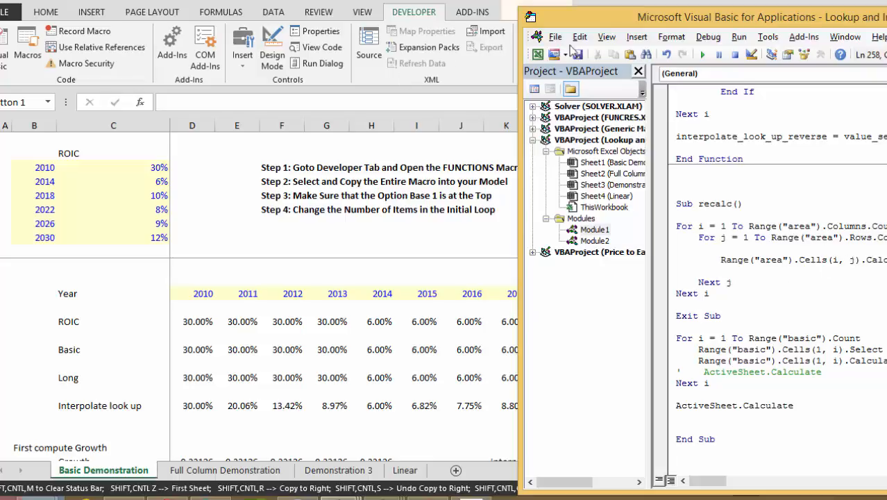
click(461, 242)
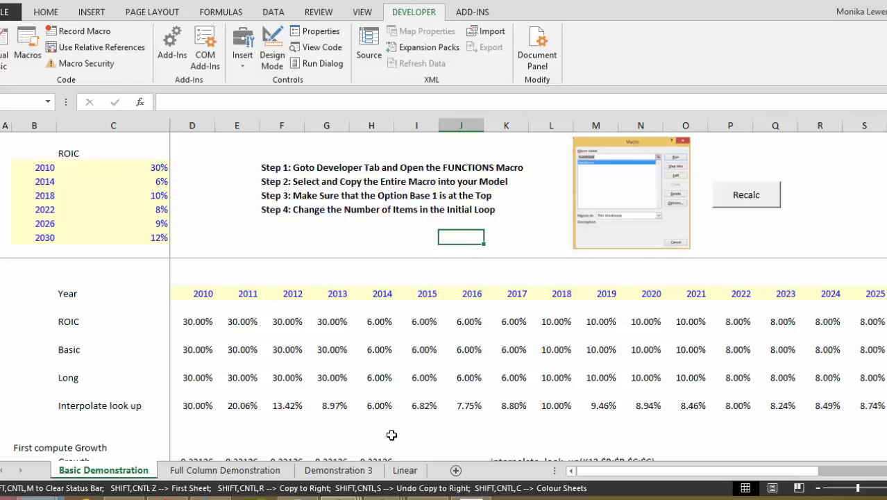
Switch to the Price to Earnings Analysis workbook and inspect the year 1 interpolate_look_up_linear formula in the ROE Interpolated row
click(340, 497)
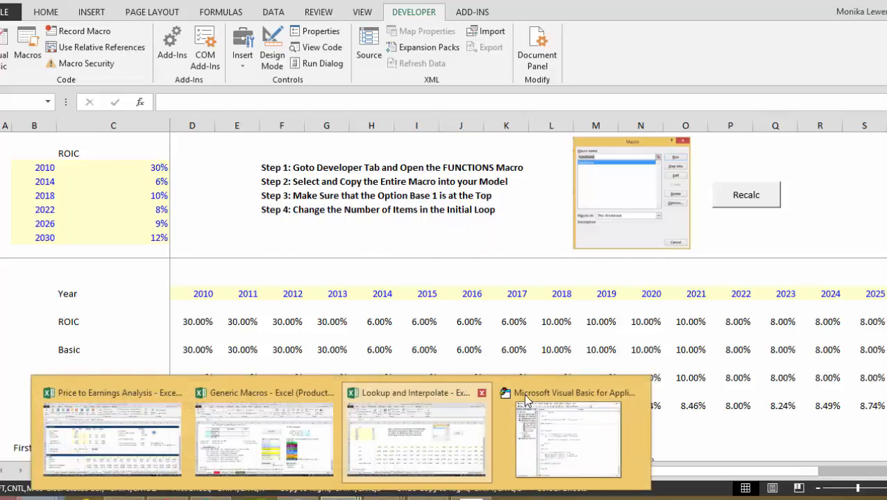
click(432, 452)
key(alt+Tab)
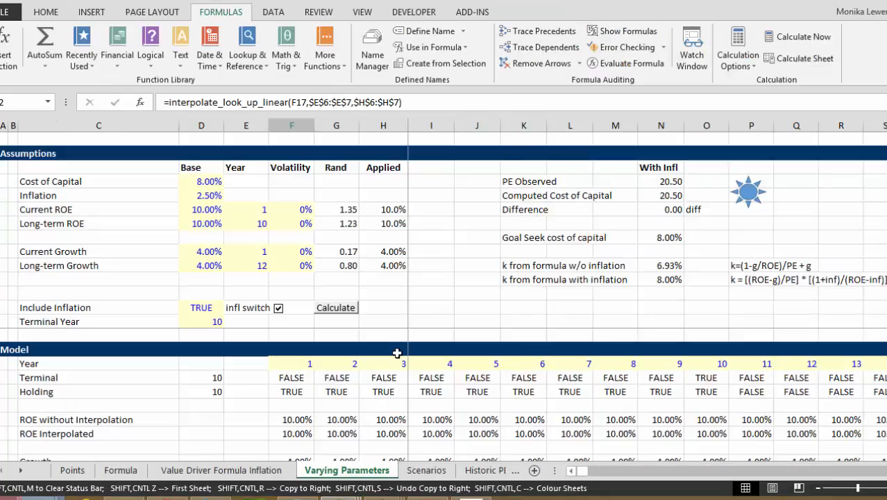
key(Up)
key(Down)
key(F2)
key(F2)
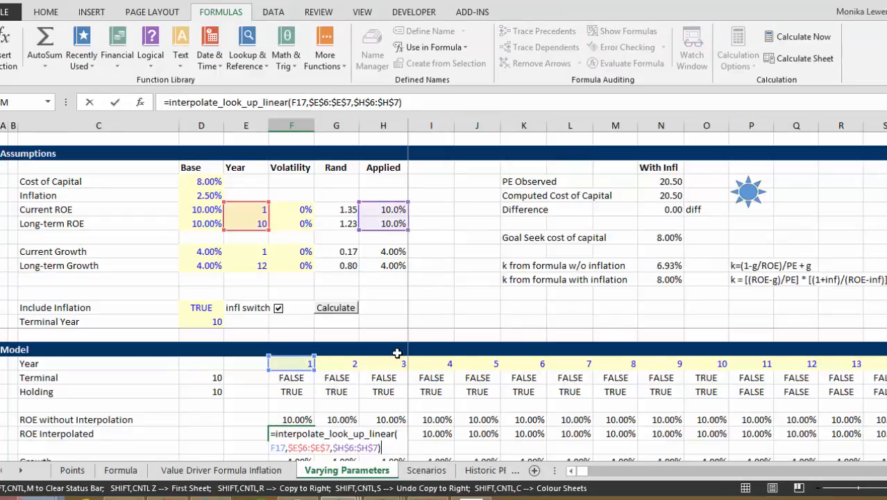
key(Return)
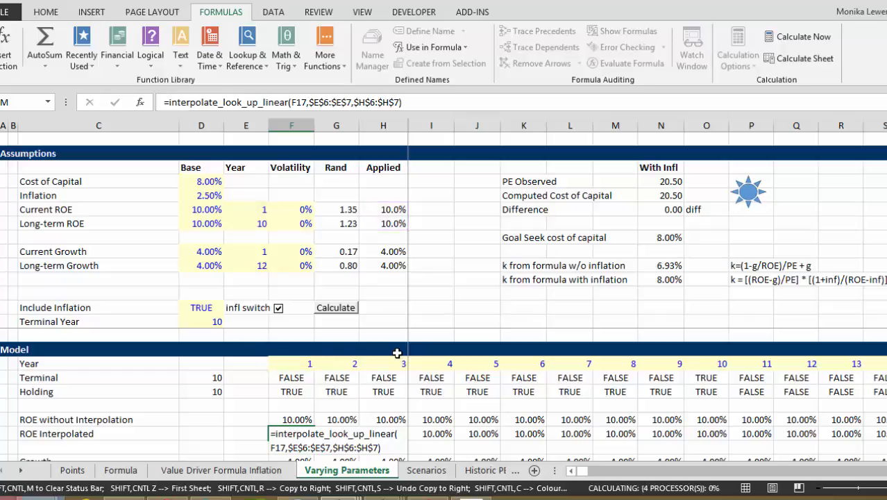
Review the Base values for Current ROE, Long-term ROE and Cost of Capital in the Assumptions section
key(Up)
key(Up)
key(Up)
key(Up)
key(Up)
key(Up)
key(Up)
key(Up)
key(Up)
key(Up)
key(Up)
key(Up)
key(Up)
key(Up)
key(Up)
key(Up)
key(Up)
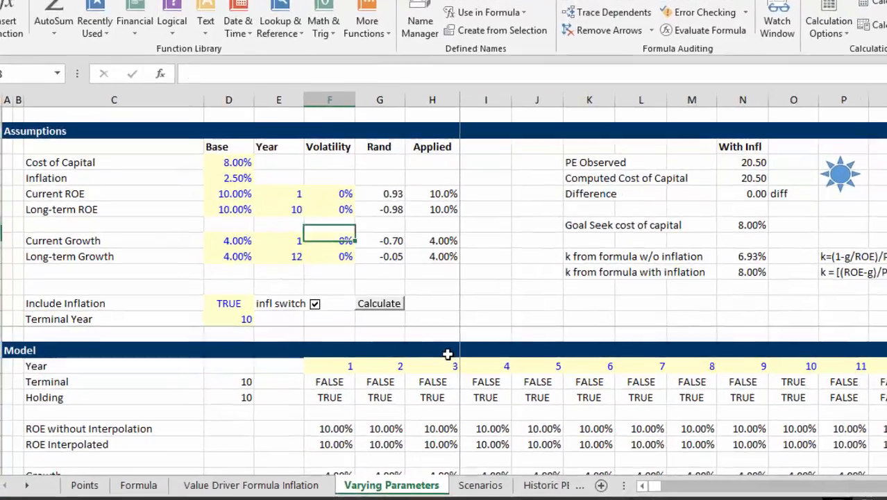
key(Left)
key(Left)
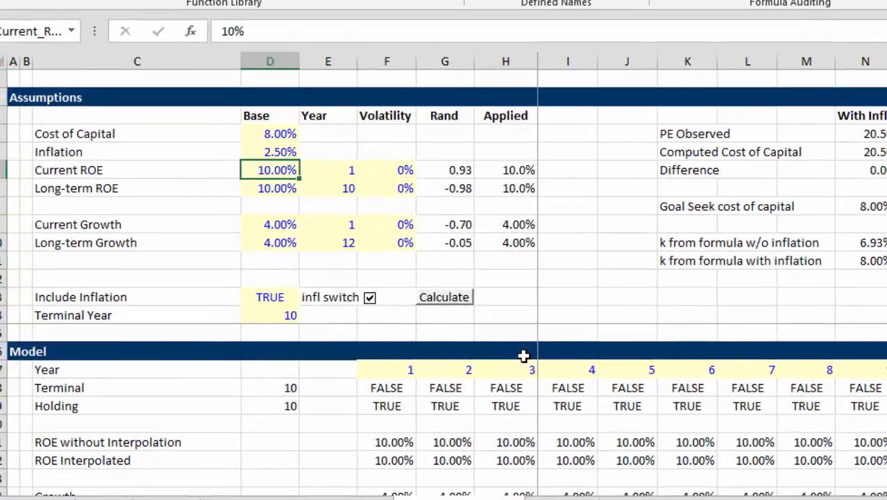
key(Down)
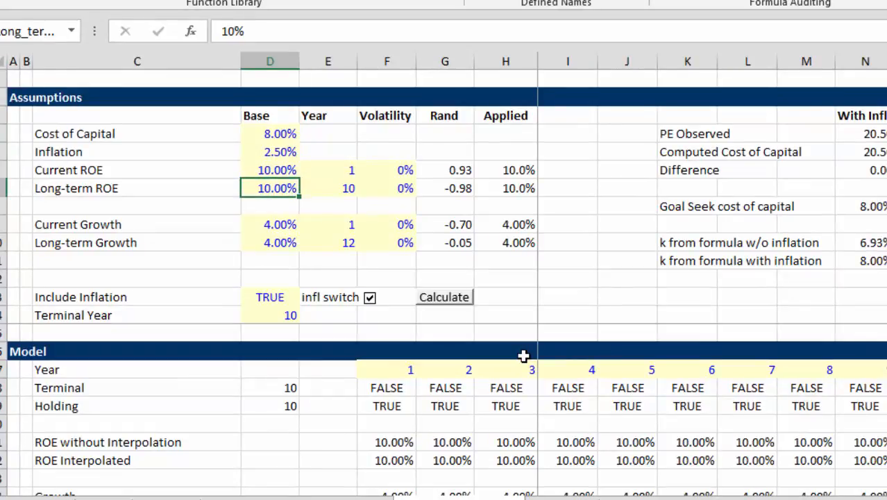
key(Up)
key(Up)
key(Up)
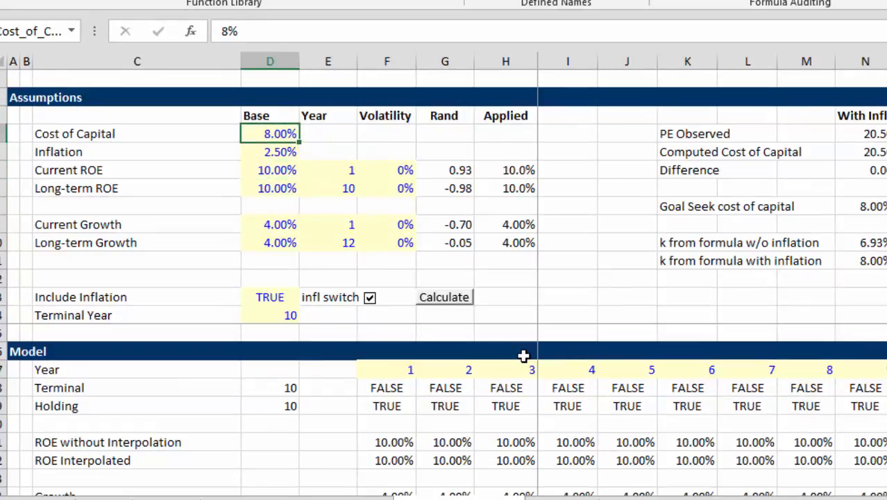
Set the Base value of Current ROE to 12%
key(Down)
key(Down)
text(1)
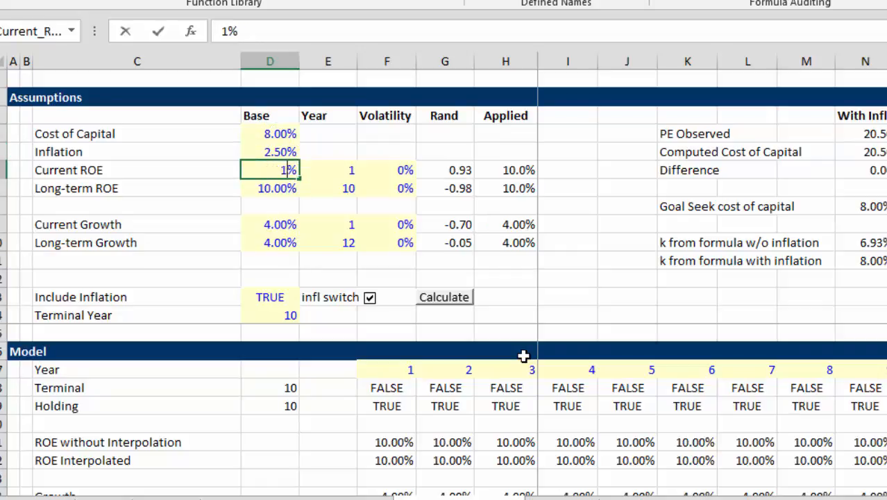
text(2)
key(Return)
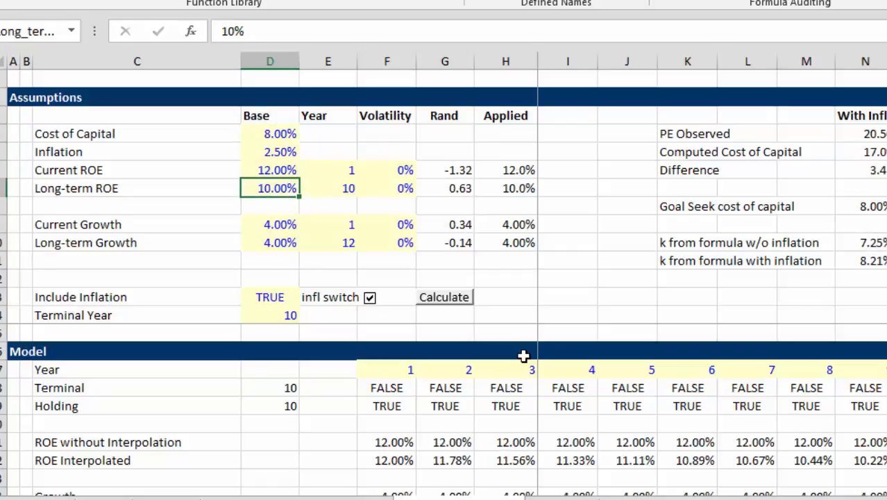
Try a Base Long-term ROE of 9%, and set it back to 10%
text(9)
key(ctrl+Return)
text(10)
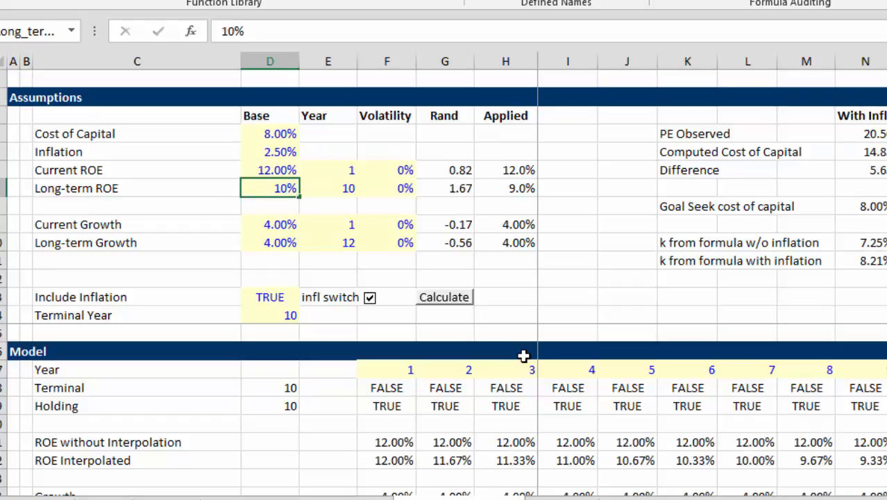
key(Return)
Set the Base value of Current ROE to 13%
key(Up)
key(Up)
key(Up)
key(Up)
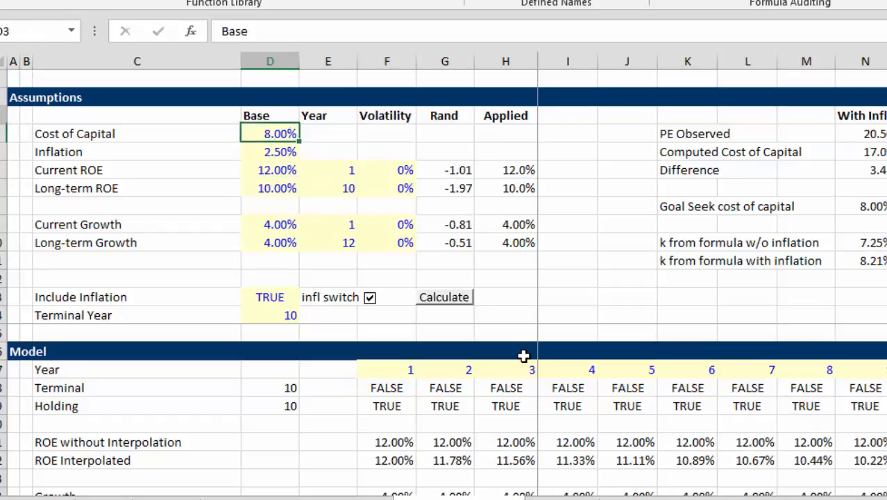
key(Down)
key(Down)
key(Up)
key(Up)
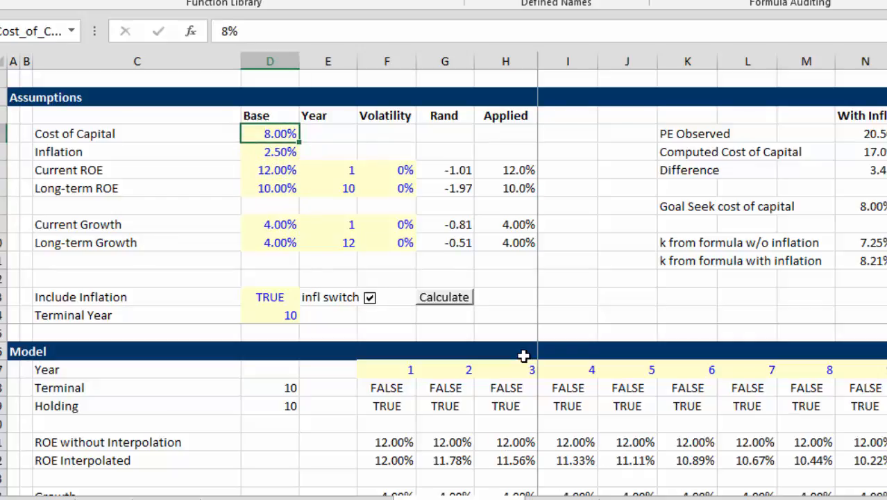
key(Down)
key(Down)
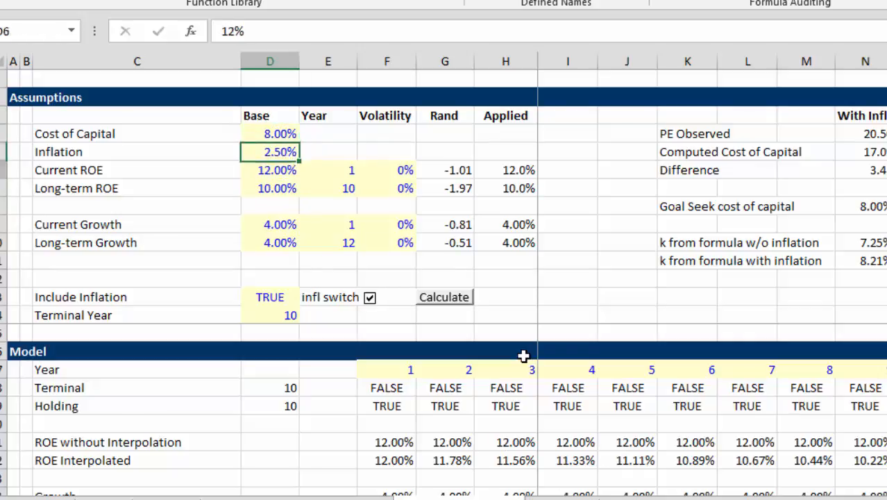
text(13)
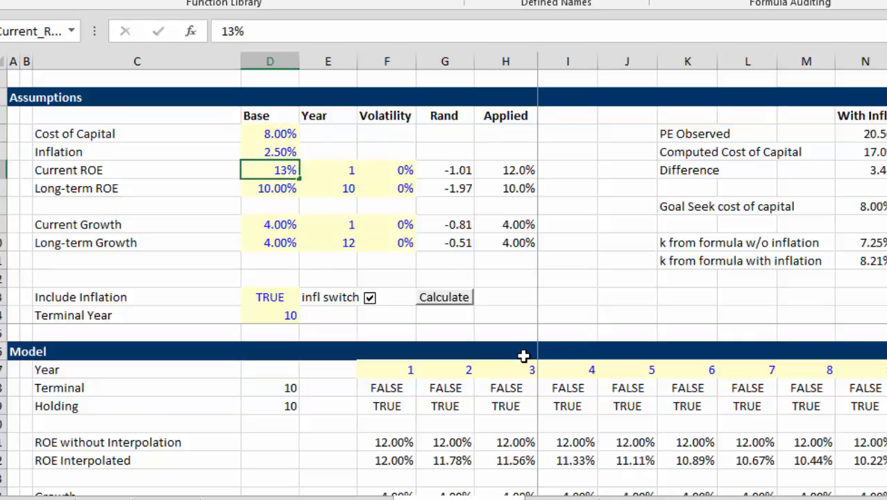
key(Return)
key(Down)
key(Up)
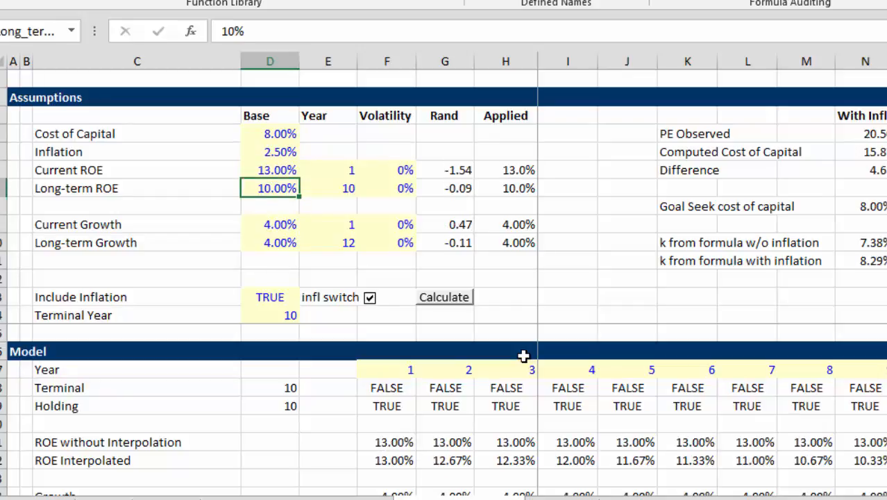
Set the Base value of Long-term ROE to 9.5%
text(9.5)
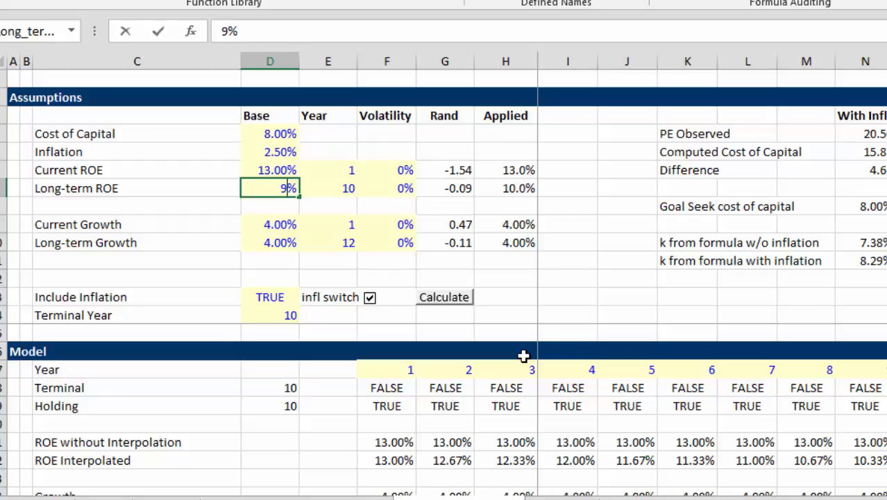
key(Return)
key(Down)
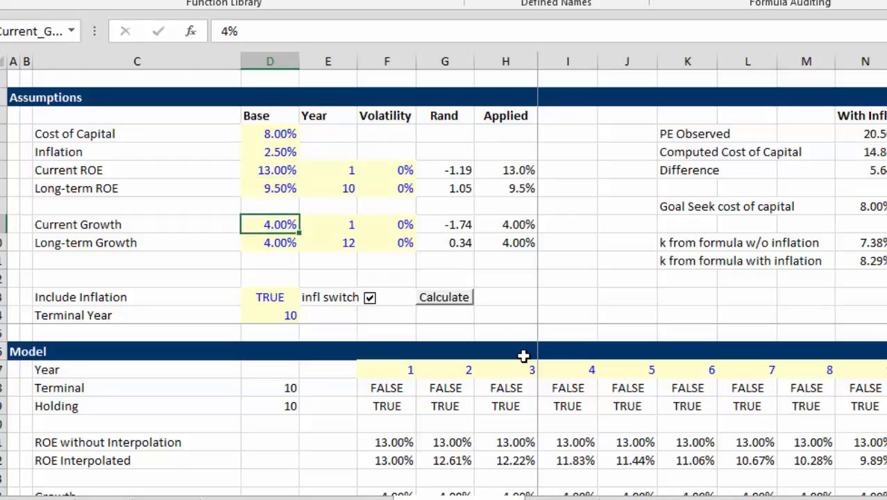
Set the Base value of Current Growth to 5%
key(Up)
key(Up)
key(Up)
key(Up)
key(Down)
key(Down)
key(Down)
key(Down)
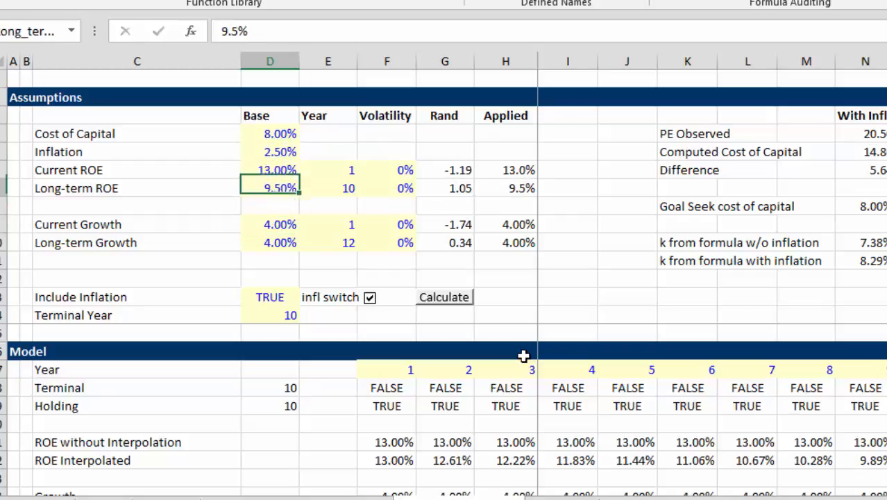
text(5)
key(Return)
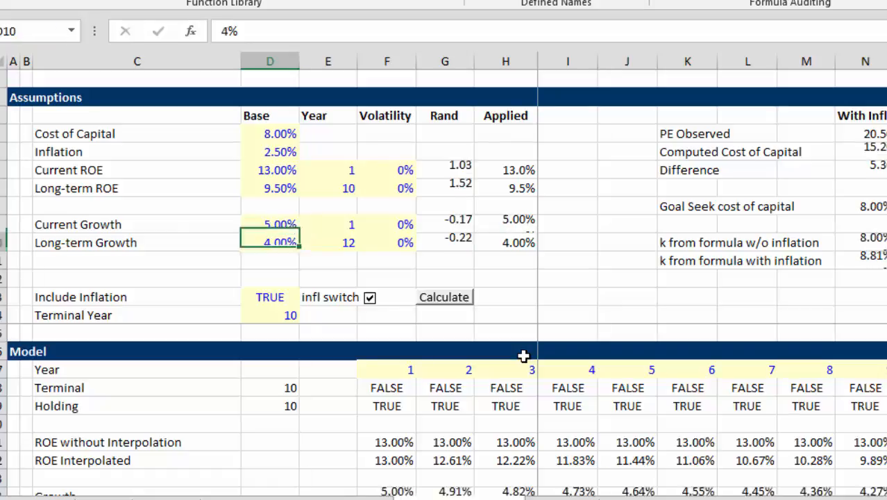
Set the Year for Long-term Growth to 5
key(Down)
key(Right)
key(Right)
key(Up)
key(Left)
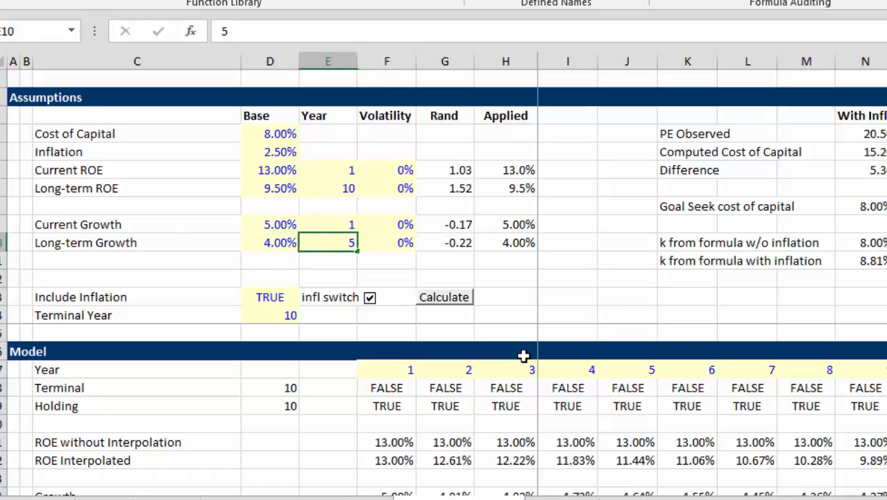
text(5)
key(Return)
Set the Base value of Current Growth to 6%
key(Left)
key(Up)
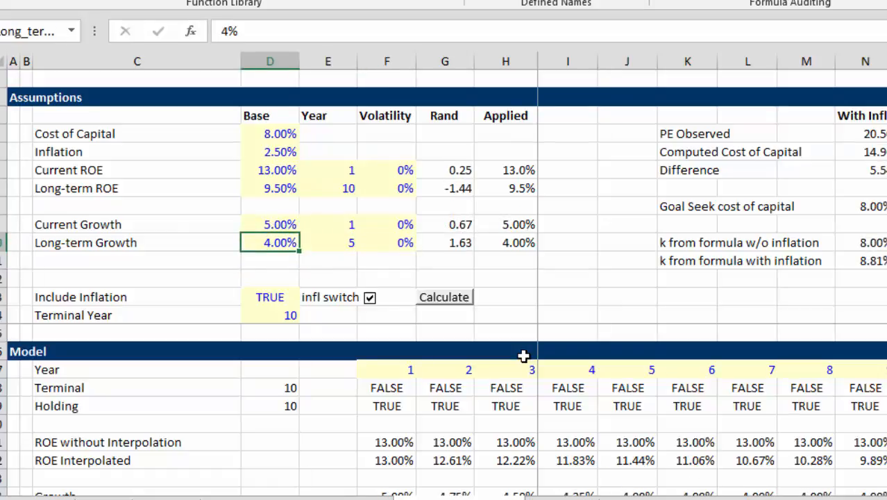
key(Up)
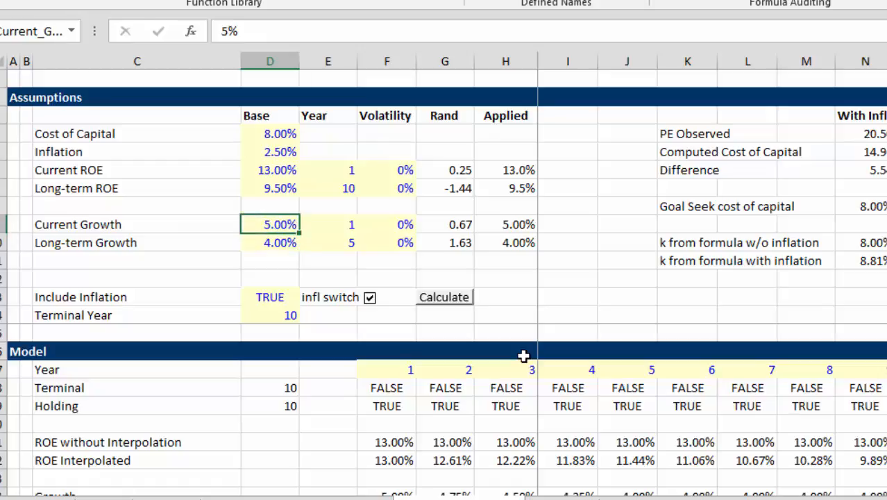
text(6)
key(Return)
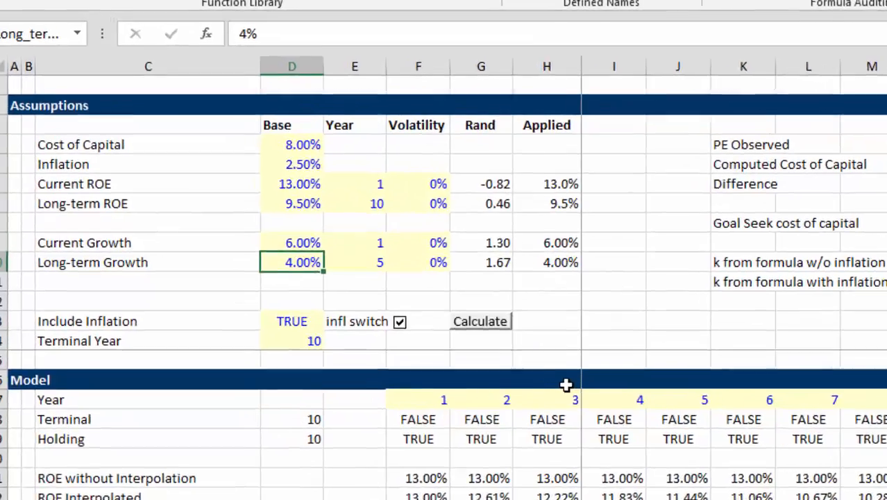
Examine the ROE Interpolated and Growth rows of the Model section, including the Growth lookup formula in the first years
key(Down)
key(Down)
key(Down)
key(Down)
key(Down)
key(Down)
key(Down)
key(Down)
key(Down)
key(Down)
key(Down)
key(Down)
key(Down)
key(Down)
key(Down)
key(Down)
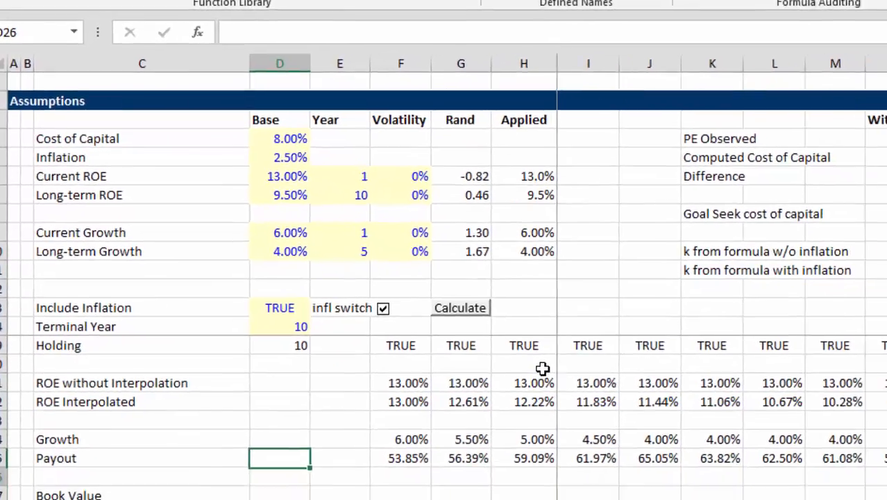
key(Down)
key(Down)
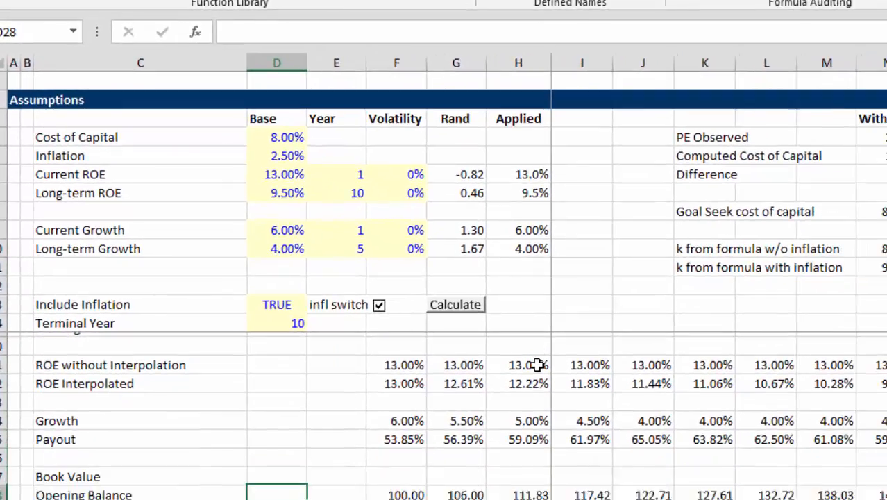
key(Up)
key(Up)
key(Up)
key(Up)
key(Up)
key(Up)
key(Up)
key(Up)
key(Up)
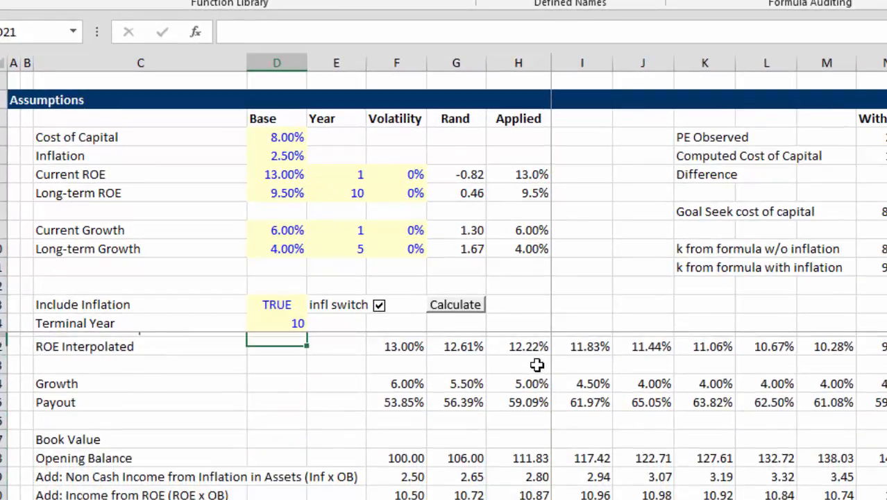
key(Down)
key(Down)
Examine the Payout row and its formula across the early and late model years
key(Down)
key(Down)
key(Right)
key(Right)
key(Right)
key(Right)
key(Right)
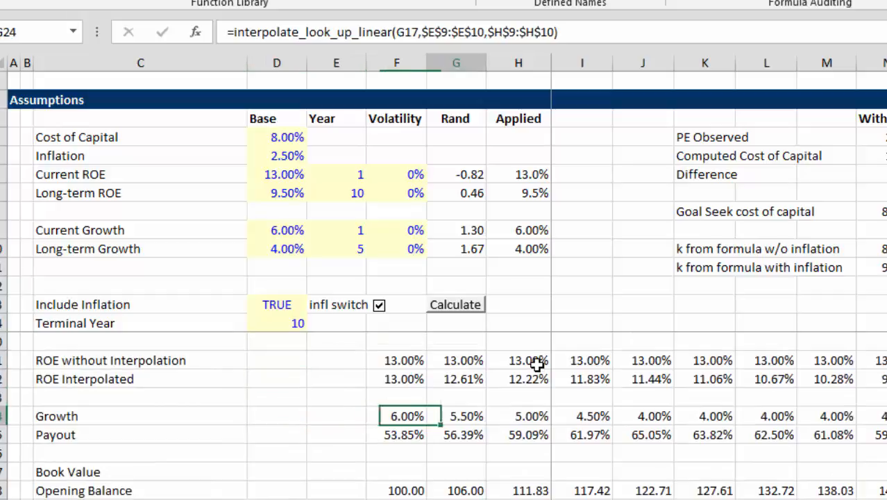
key(Down)
key(Left)
key(Left)
key(Right)
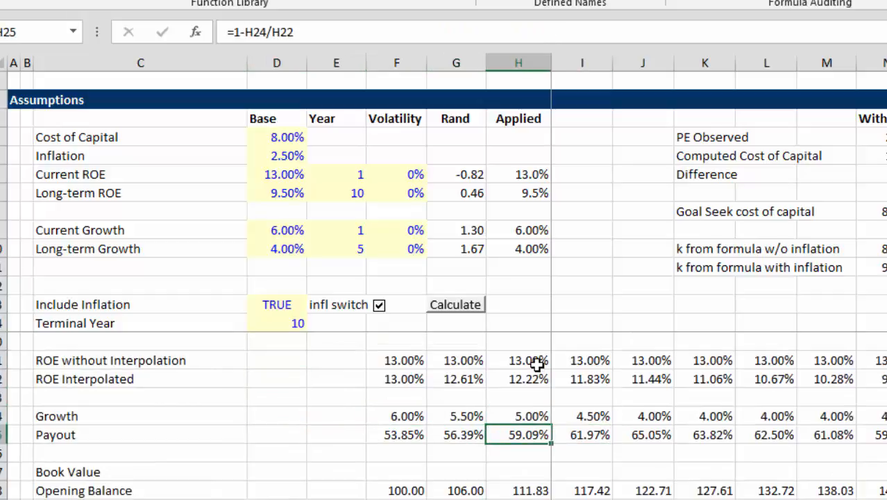
key(Left)
key(Left)
key(ctrl+Right)
key(Right)
key(Left)
key(Left)
key(Left)
key(Left)
key(Left)
key(Left)
key(Left)
key(Left)
key(Left)
key(Left)
key(Left)
key(Left)
key(Left)
key(Left)
key(Left)
key(Left)
key(Left)
key(Left)
key(Left)
key(Left)
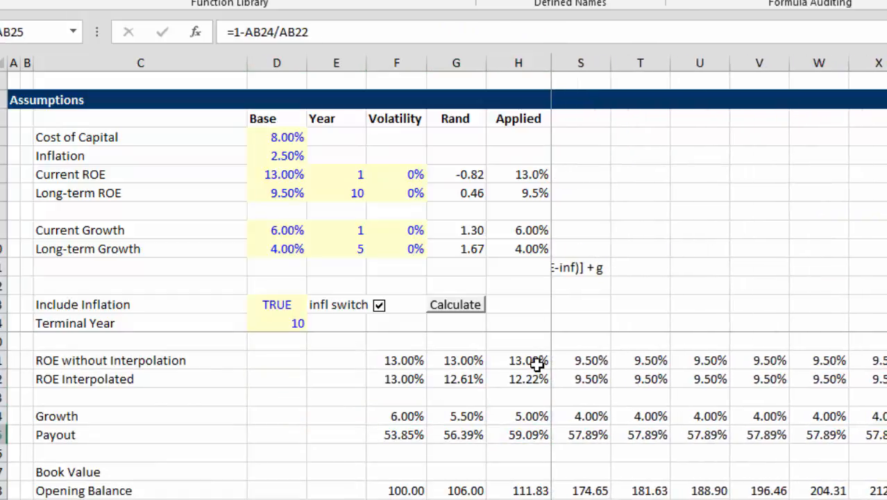
key(Left)
key(Right)
key(Right)
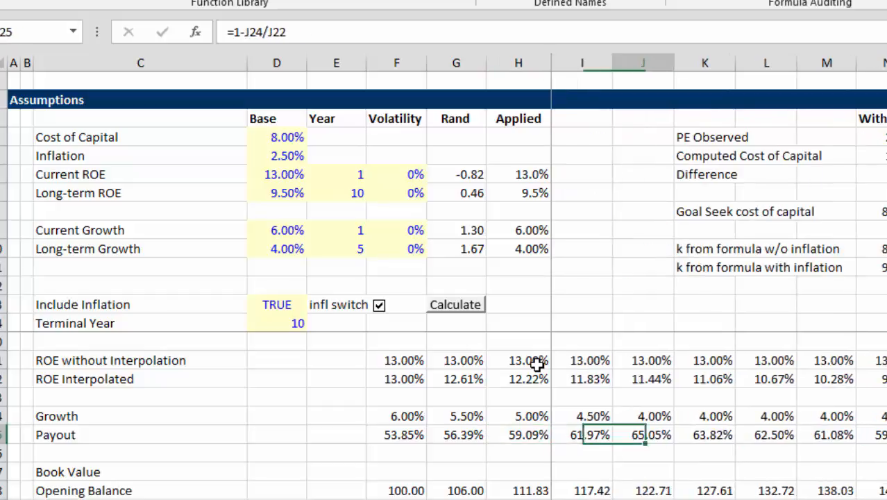
Check the year 5 column from the Year heading through ROE to Growth, and compare the interpolated Growth in the following years
key(Up)
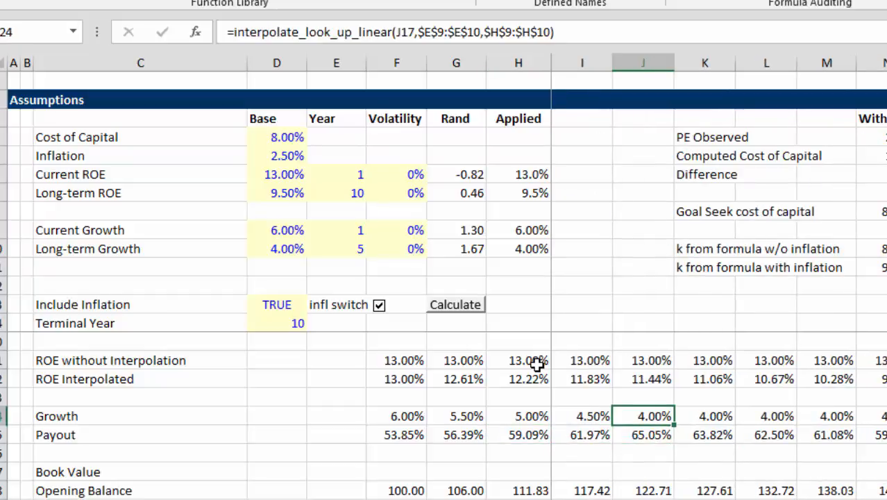
key(Up)
key(Up)
key(Up)
key(Up)
key(Up)
key(Up)
key(Up)
key(Up)
key(Up)
key(Up)
key(Down)
key(Down)
key(Down)
key(Down)
key(Down)
key(Down)
key(Down)
key(Down)
key(Down)
key(Down)
key(Down)
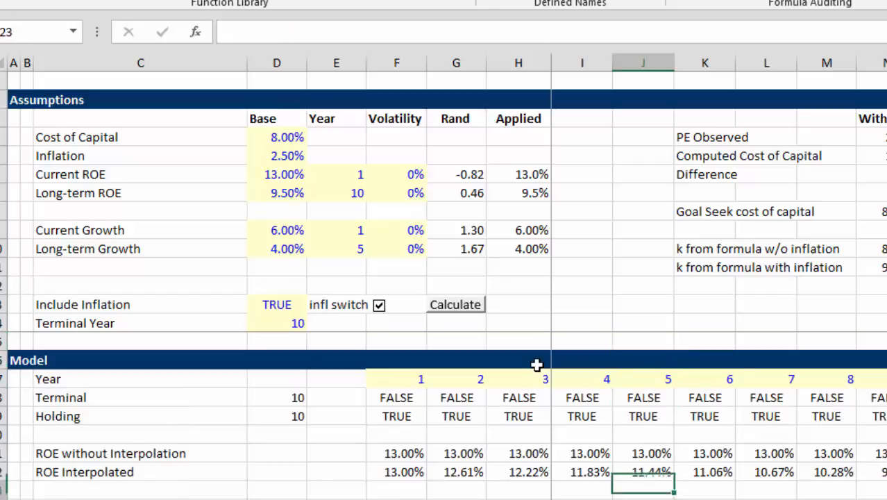
key(Up)
key(Up)
key(Up)
key(Up)
key(Up)
key(Up)
key(Up)
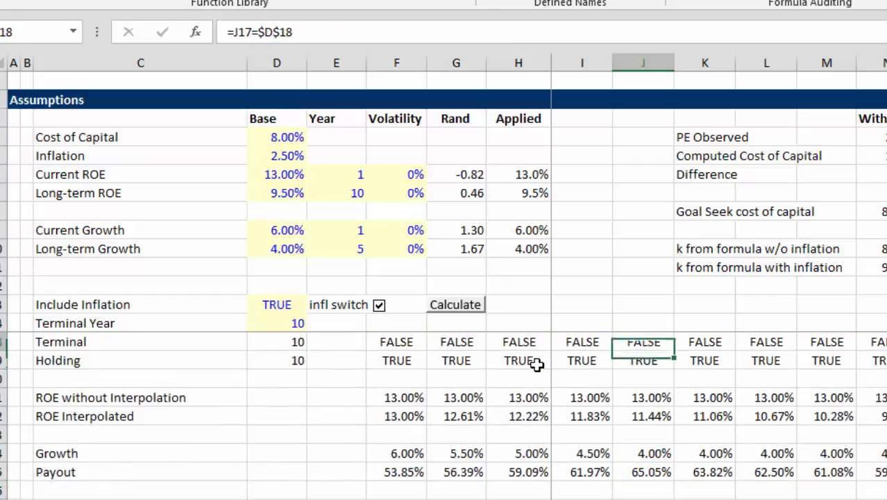
key(Up)
key(Down)
key(Down)
key(Down)
key(Down)
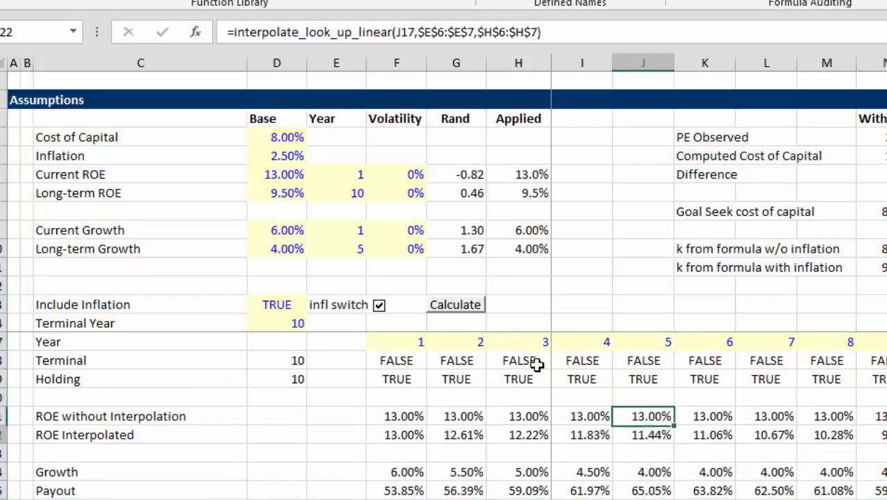
key(Down)
key(Down)
key(Up)
Follow the Payout row to the terminal year and inspect the Total Cash Flow formula in year 10
key(Down)
key(Down)
key(Right)
key(Right)
key(Right)
key(Right)
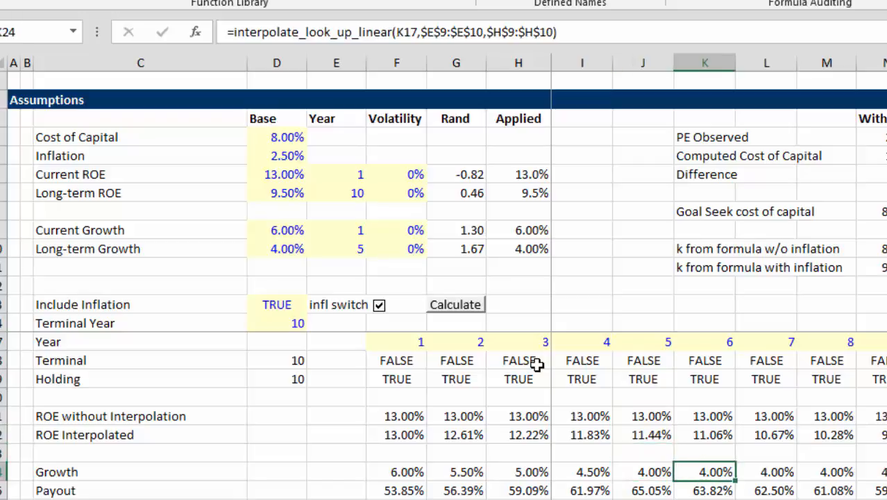
key(Down)
key(Right)
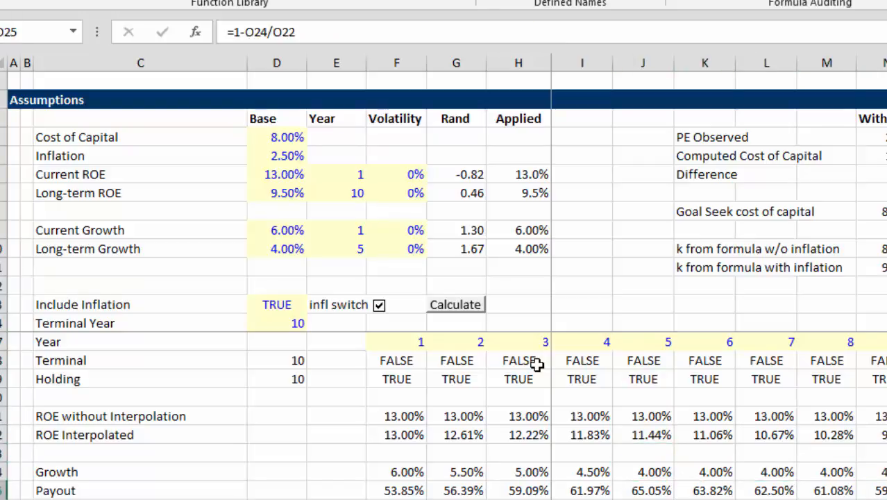
key(Right)
key(Down)
key(Down)
key(Down)
key(Down)
key(Down)
key(Down)
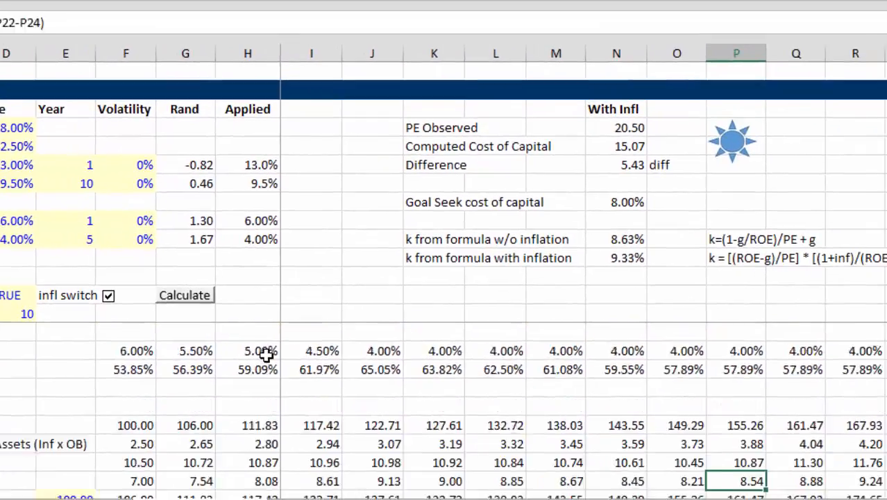
key(Down)
key(Down)
key(Down)
key(Down)
key(Down)
key(Down)
key(Down)
key(Down)
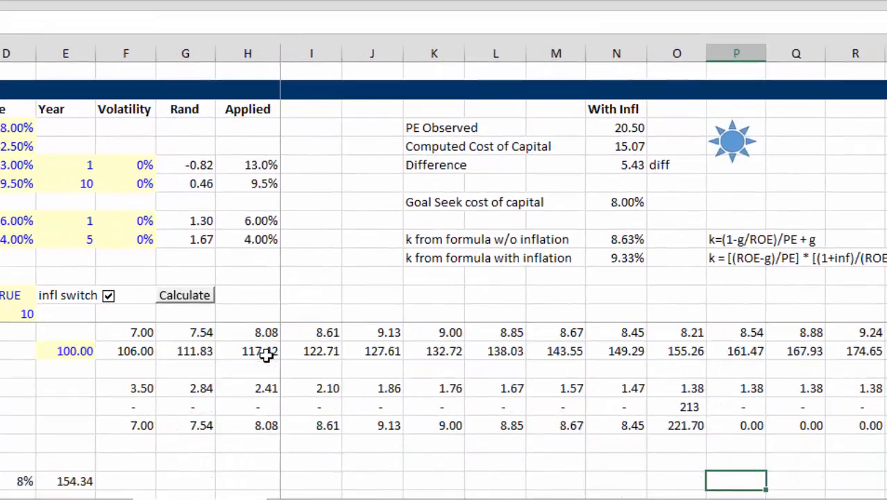
key(Up)
key(Up)
key(Up)
key(Left)
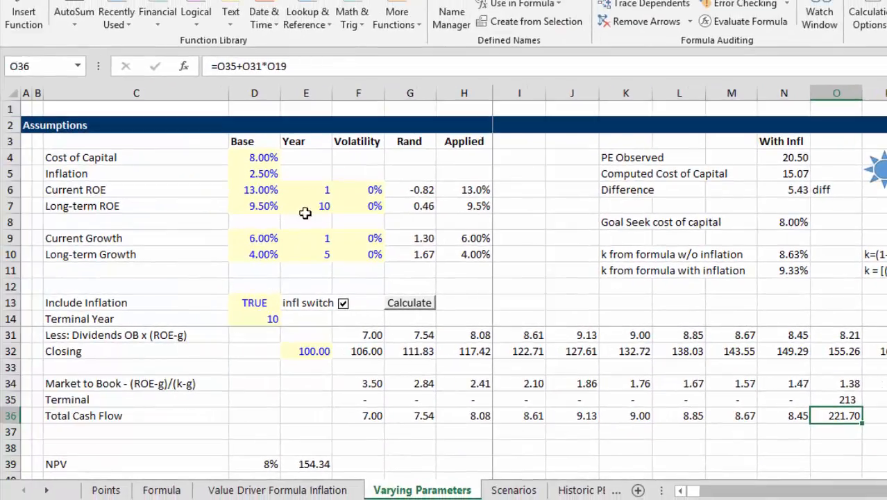
Review the NPV, Earnings, P/B and P/E results below the cash flows
key(Down)
key(Down)
key(Down)
key(Down)
key(Down)
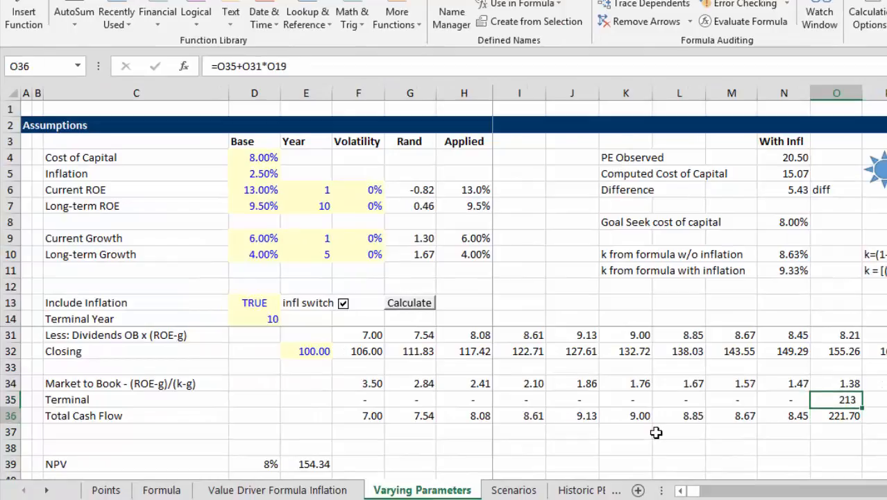
key(Left)
key(Left)
key(Left)
key(Left)
key(Left)
key(Left)
key(Left)
key(Left)
key(Left)
key(Left)
key(Left)
key(Left)
key(Left)
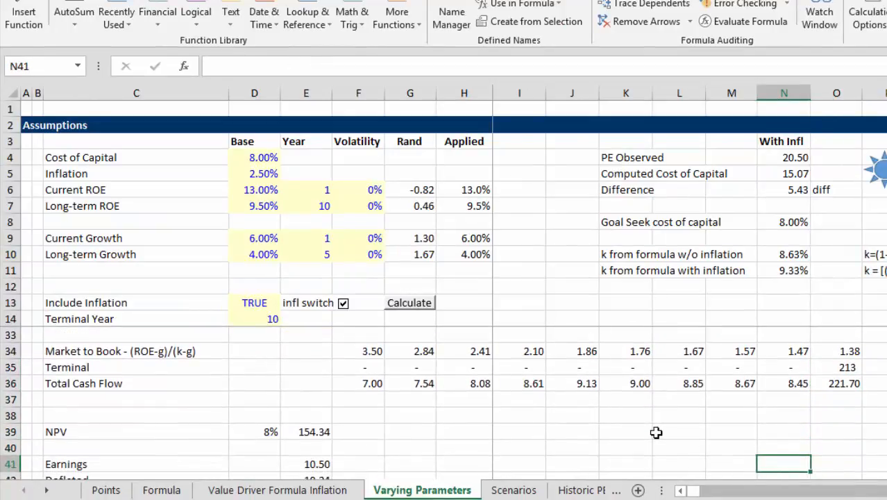
key(Down)
key(Down)
key(Down)
key(Down)
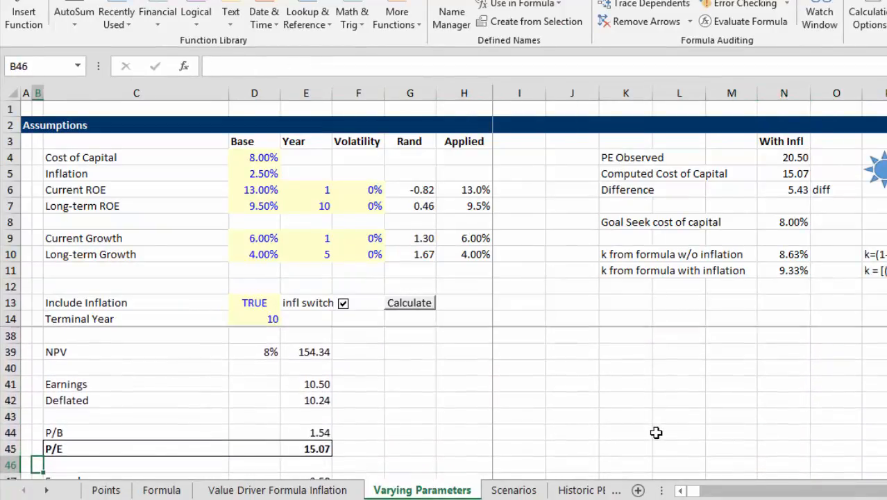
key(Right)
key(Right)
key(Right)
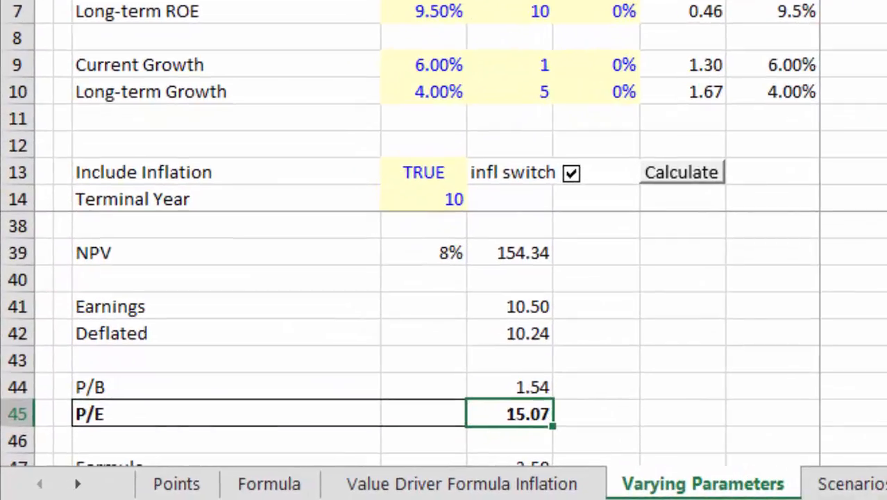
key(Down)
key(Down)
key(Down)
key(Up)
key(Up)
key(Up)
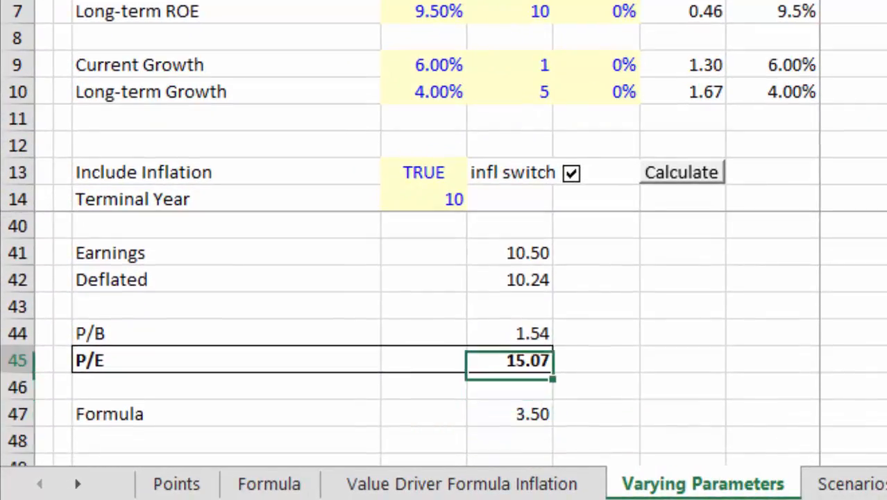
Open the code of the FUNCTIONS macro to view the lookup functions, and close the code editor
click(855, 16)
key(Up)
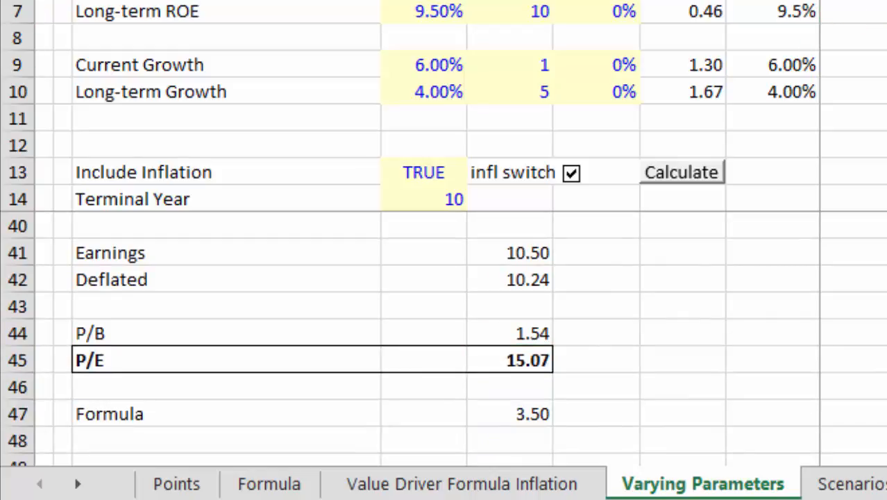
key(alt+F8)
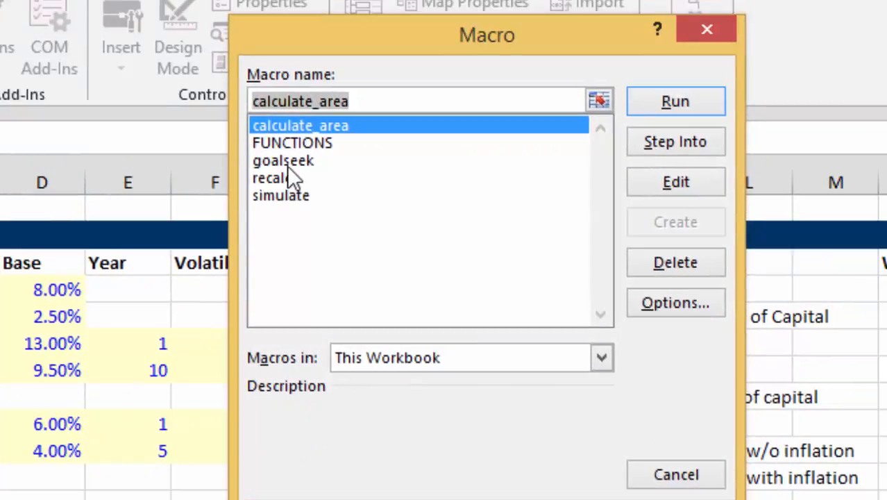
click(294, 143)
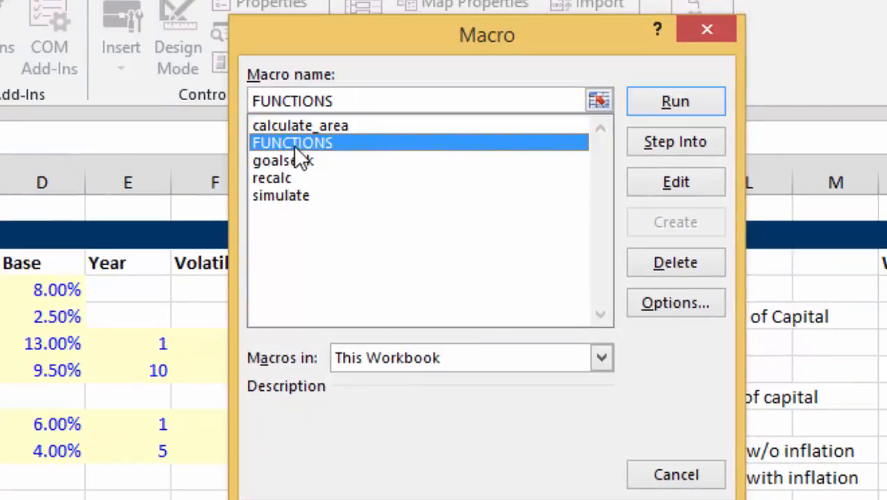
click(675, 183)
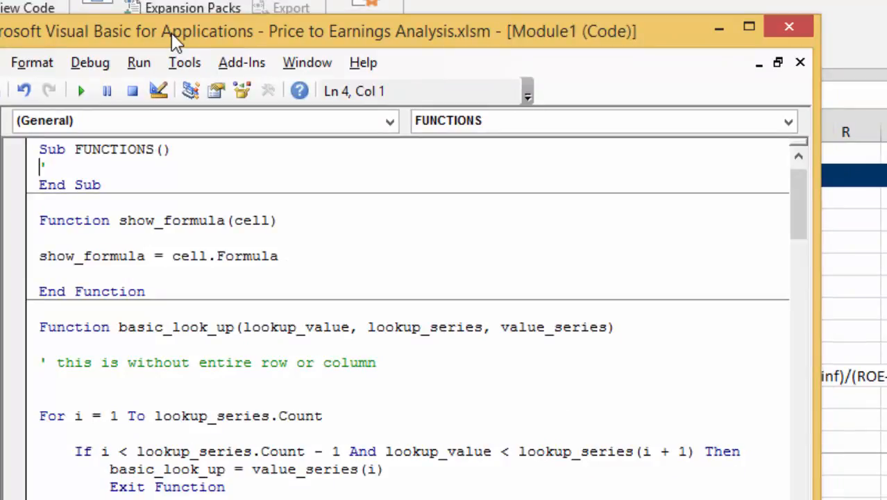
click(790, 32)
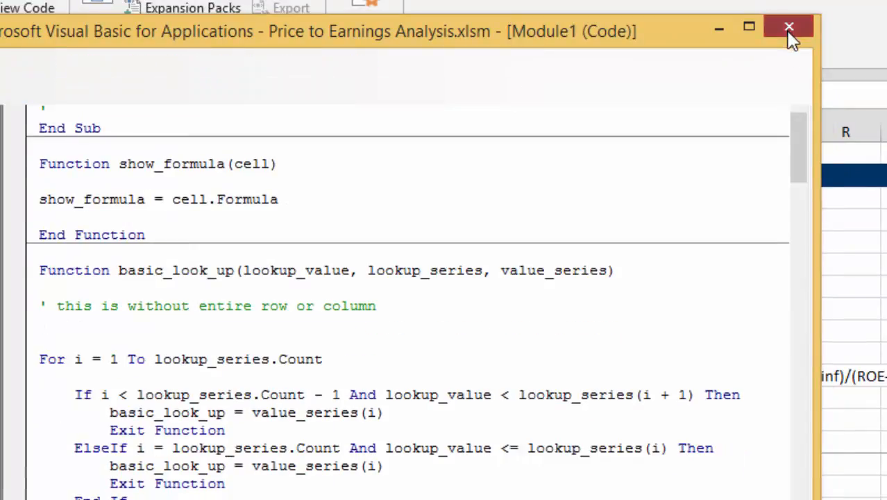
Inspect the formula of the Difference cell below PE Observed and Computed Cost of Capital
click(38, 371)
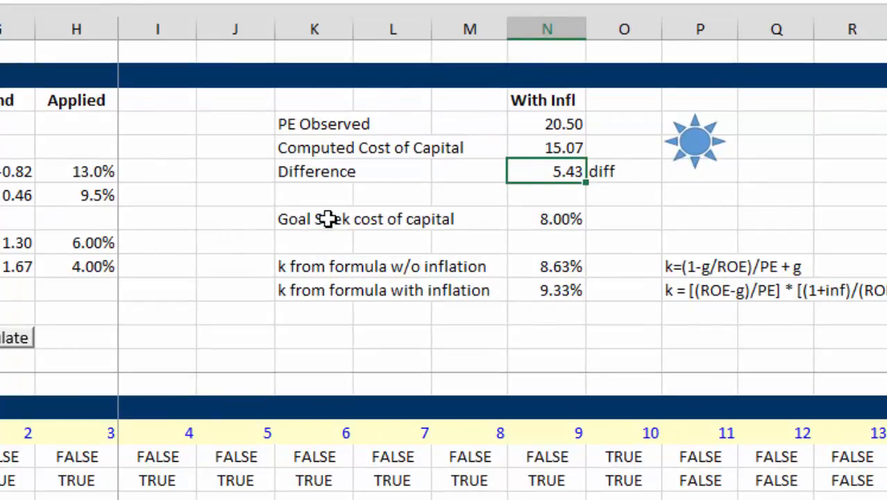
key(Right)
key(Left)
key(F2)
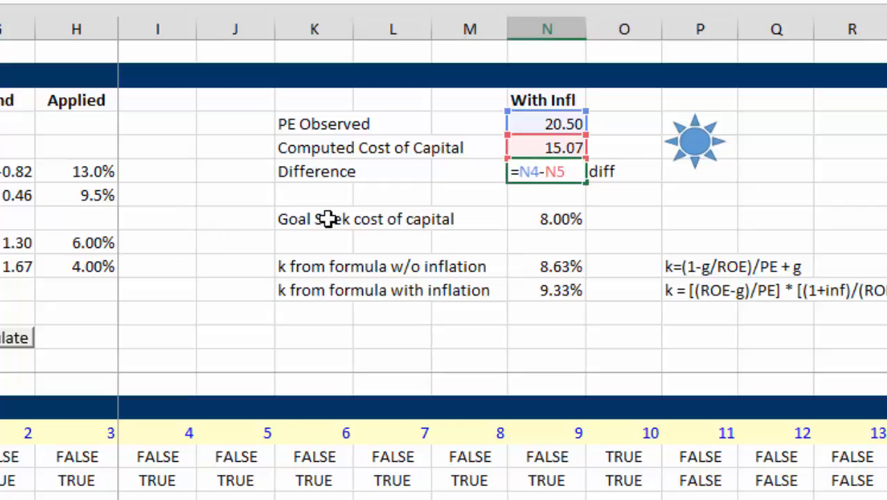
Leave the Difference formula unchanged and examine the Difference and Goal Seek cost of capital rows
key(Escape)
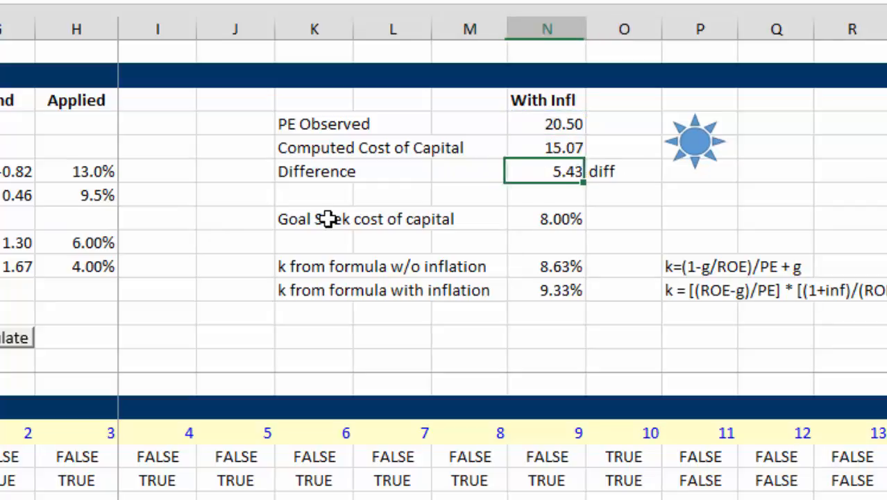
key(Right)
key(Left)
key(Left)
key(Left)
key(Left)
key(Left)
key(Left)
key(Left)
key(Left)
key(Left)
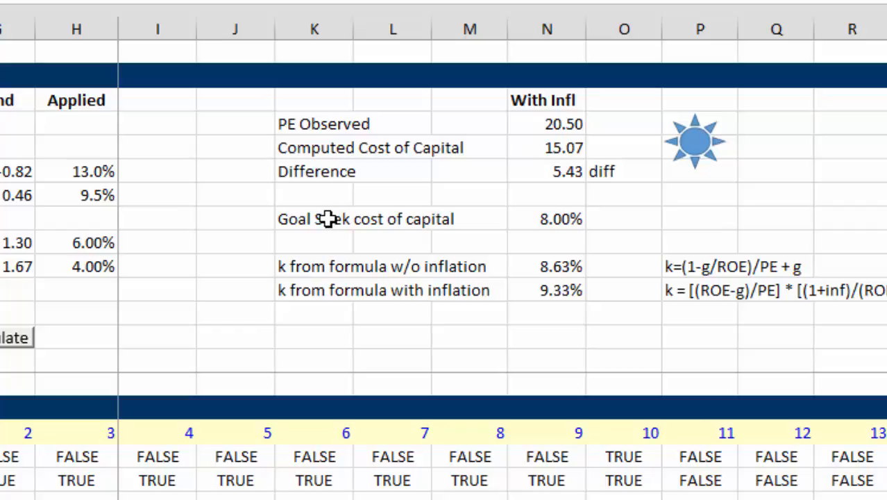
key(Right)
key(Right)
key(Right)
key(Right)
key(Right)
key(Down)
key(Down)
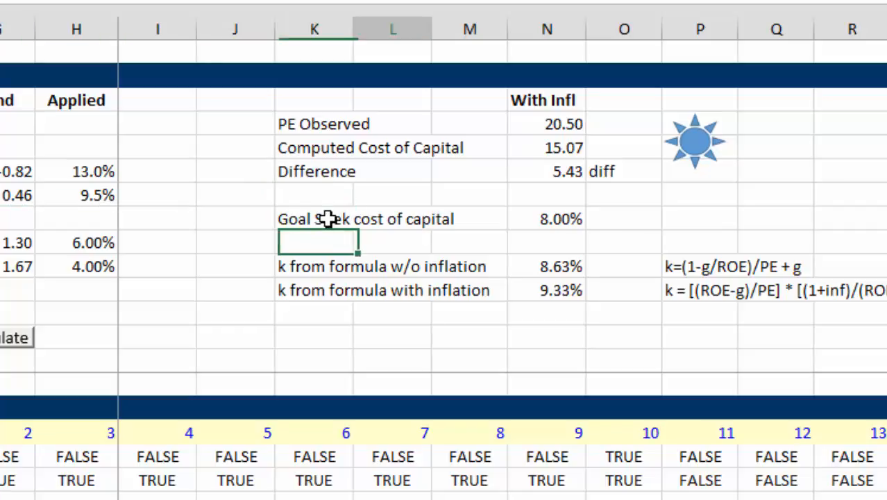
Compare the k from formula results without and with inflation against the Goal Seek cost of capital
key(Right)
key(Right)
key(Down)
key(Right)
key(Down)
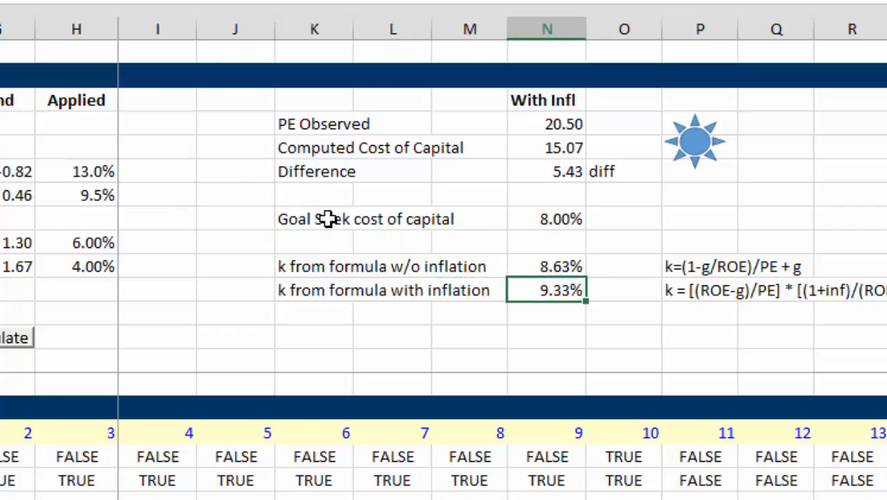
key(Up)
key(Left)
key(Left)
key(Left)
key(Right)
key(Right)
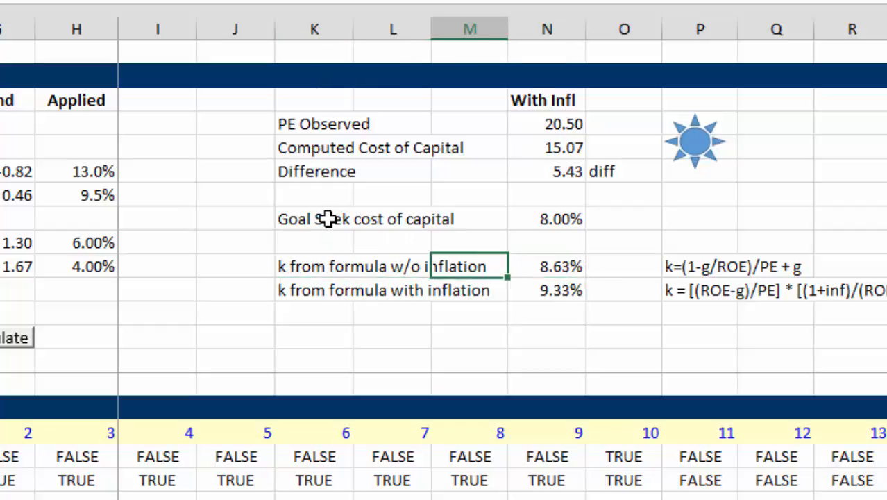
key(Right)
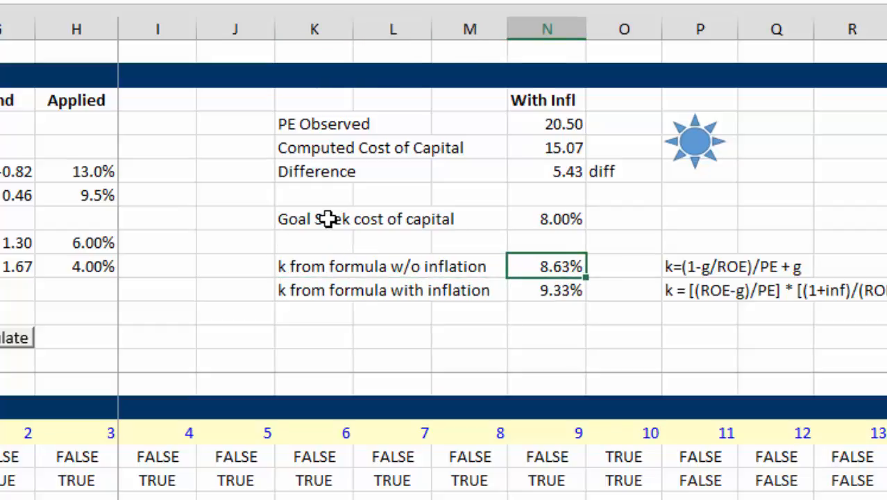
key(Down)
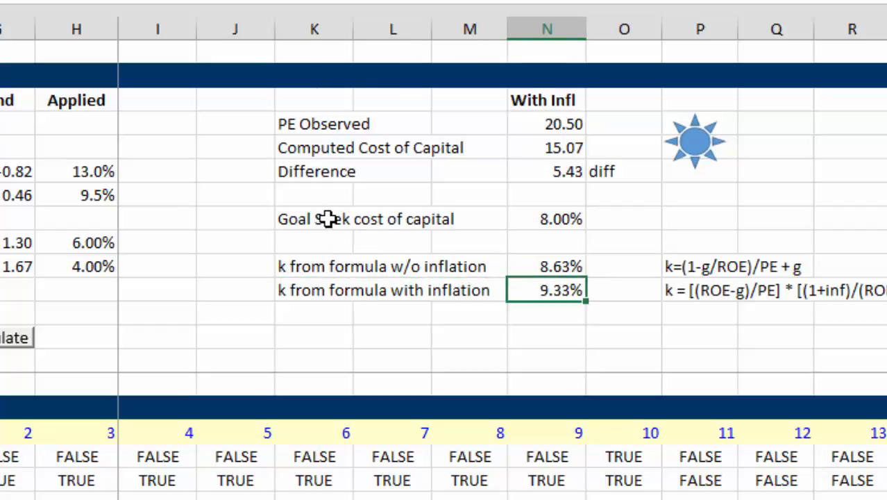
key(Up)
key(Up)
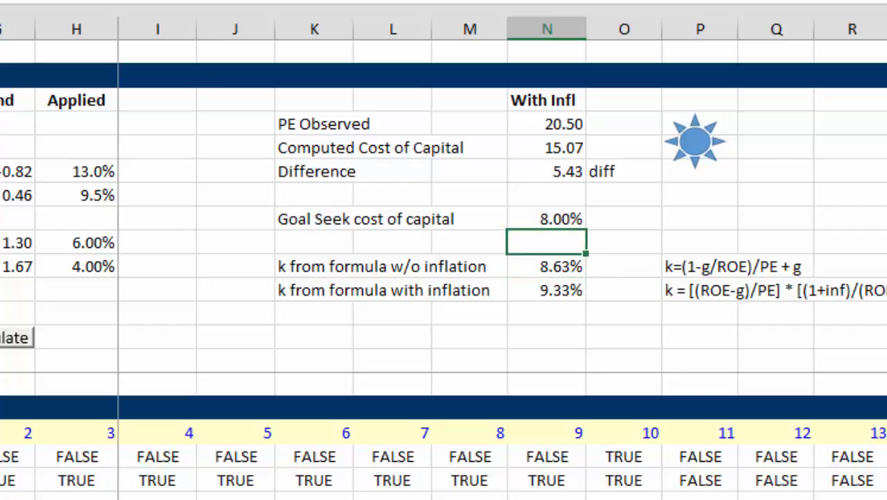
Run Goal Seek to bring the Difference cell N6 to 0 by changing the Cost of Capital in D4, and accept the solution
key(alt+a)
key(w)
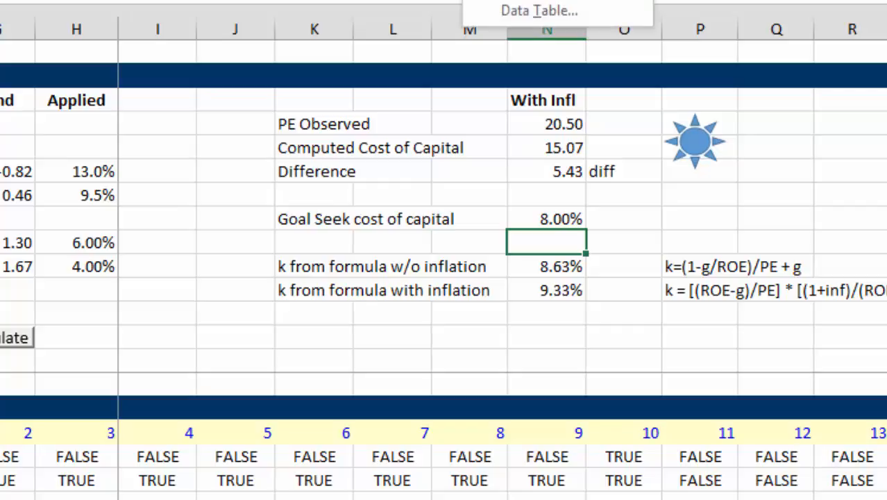
key(g)
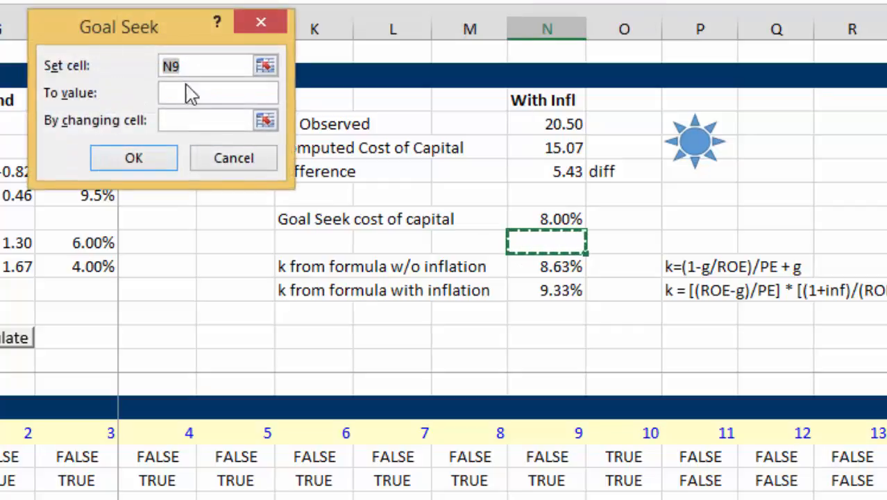
click(268, 71)
click(563, 173)
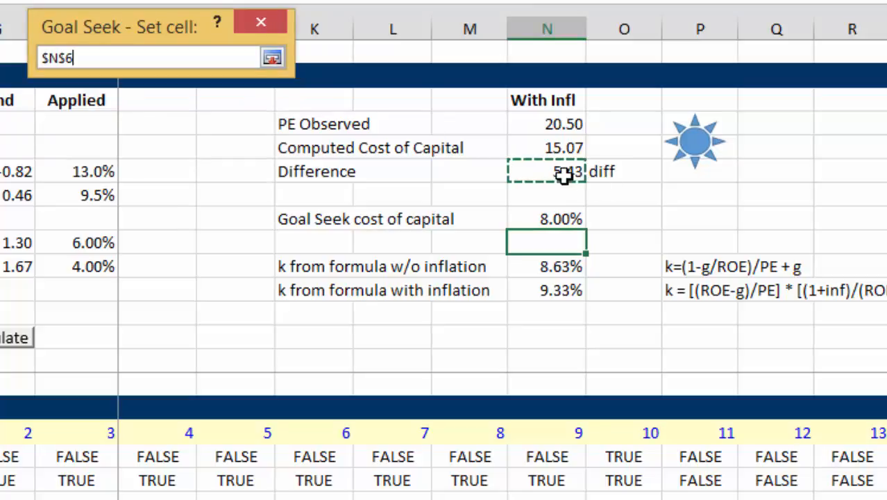
key(Return)
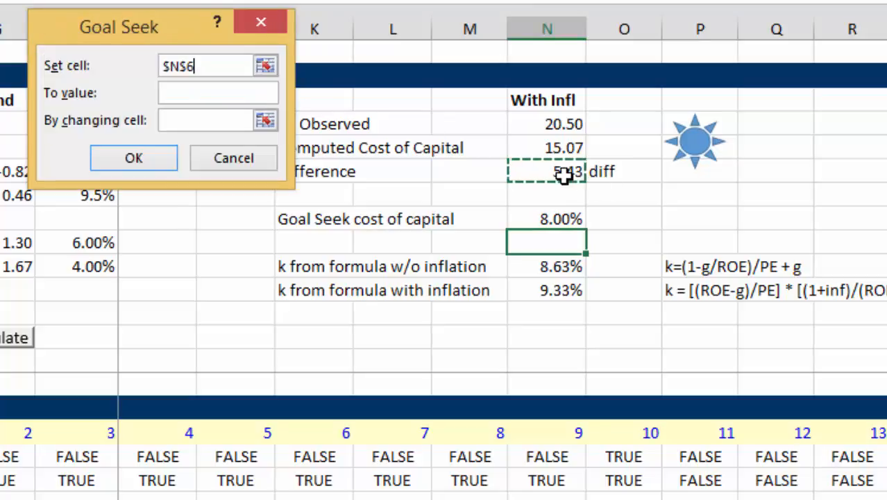
click(253, 92)
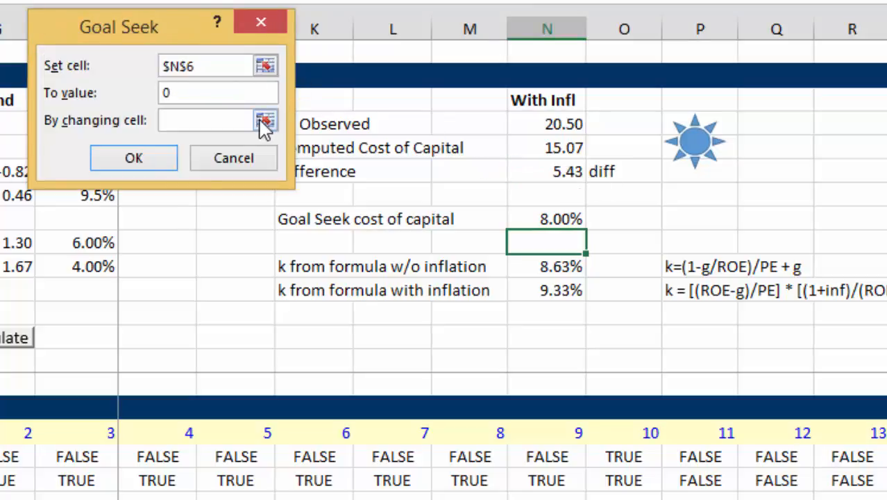
click(264, 122)
click(120, 154)
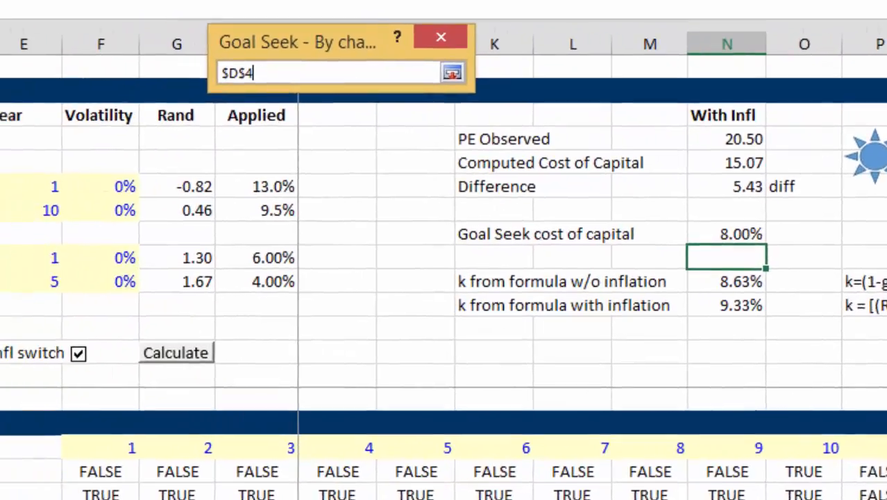
key(Return)
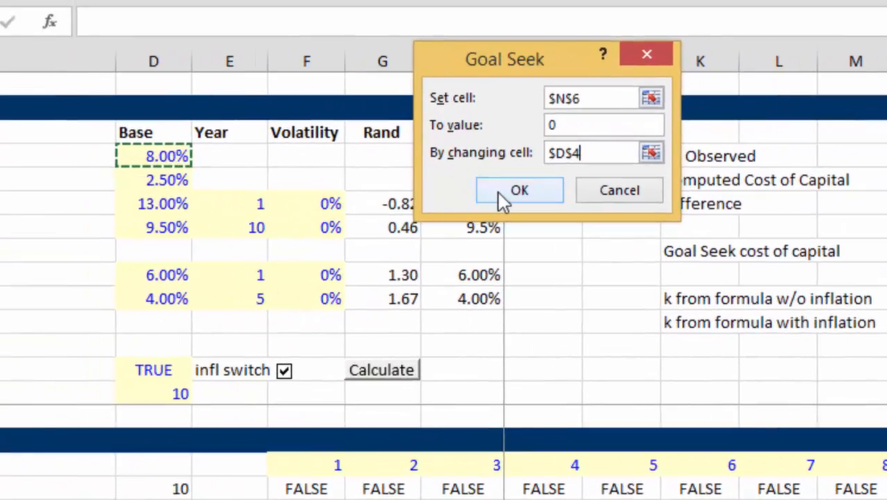
click(519, 191)
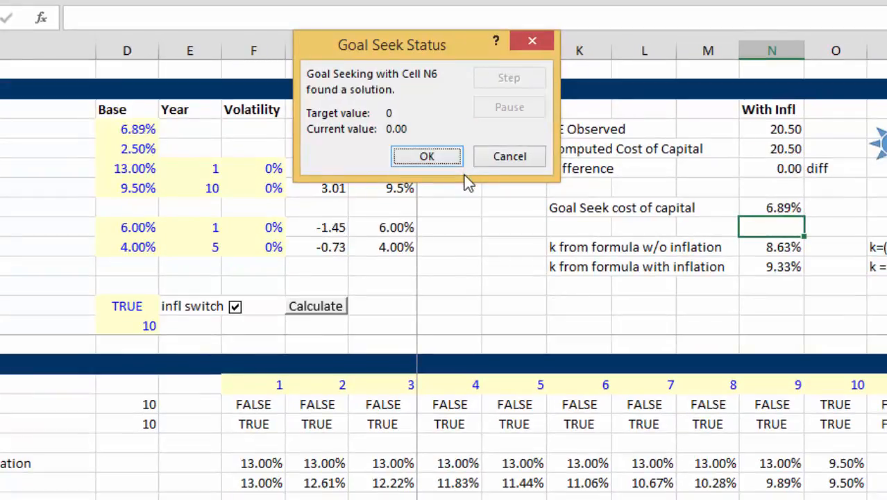
click(451, 159)
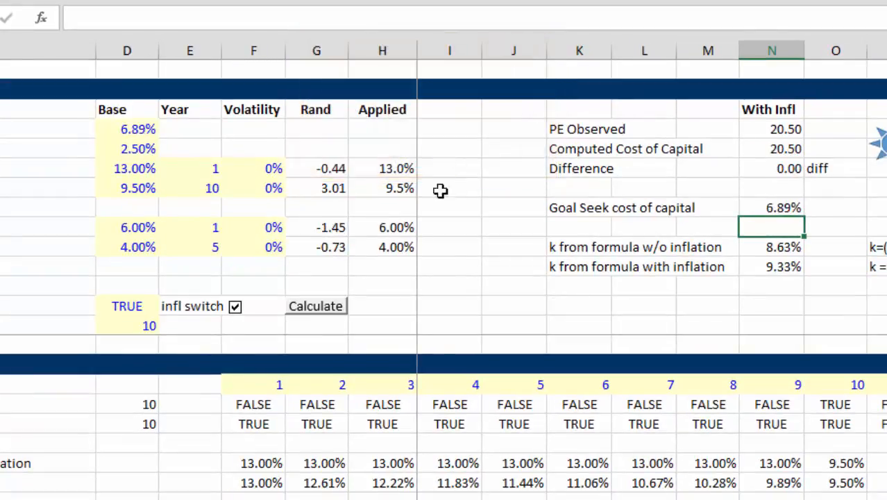
click(519, 249)
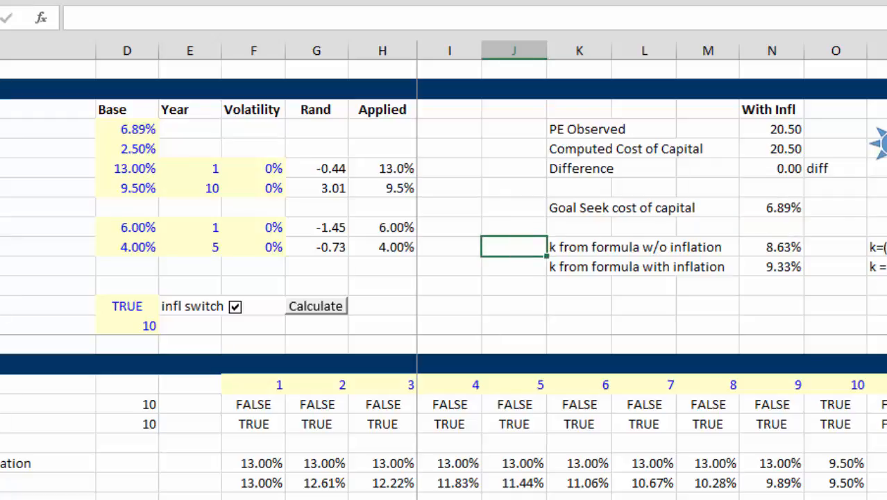
Switch to the Lookup and Interpolate workbook and close it without saving its changes
mouse_move(617, 425)
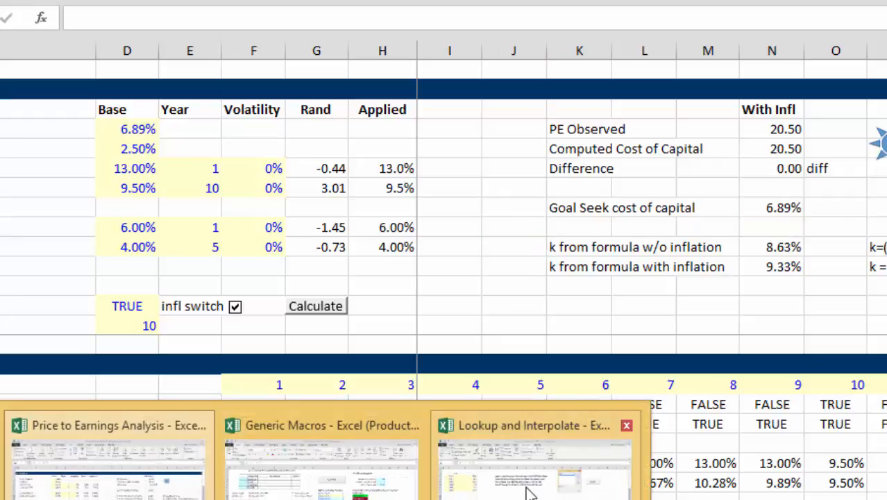
click(527, 486)
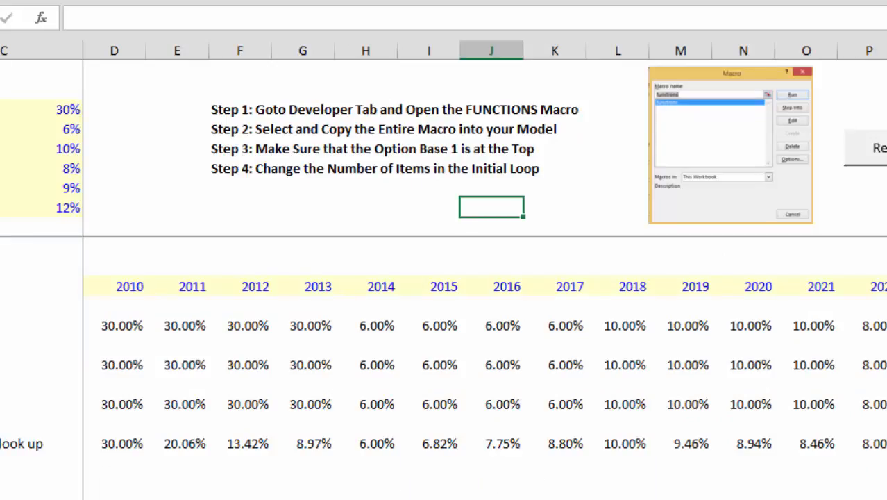
key(ctrl+w)
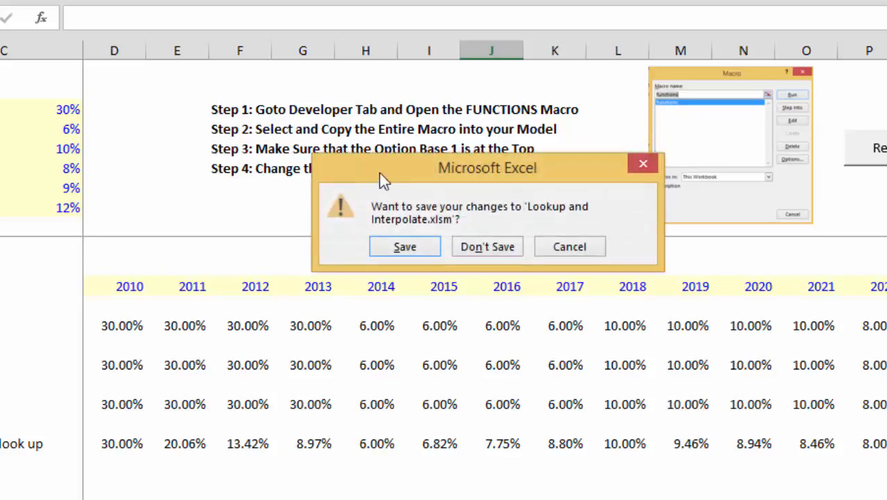
click(481, 252)
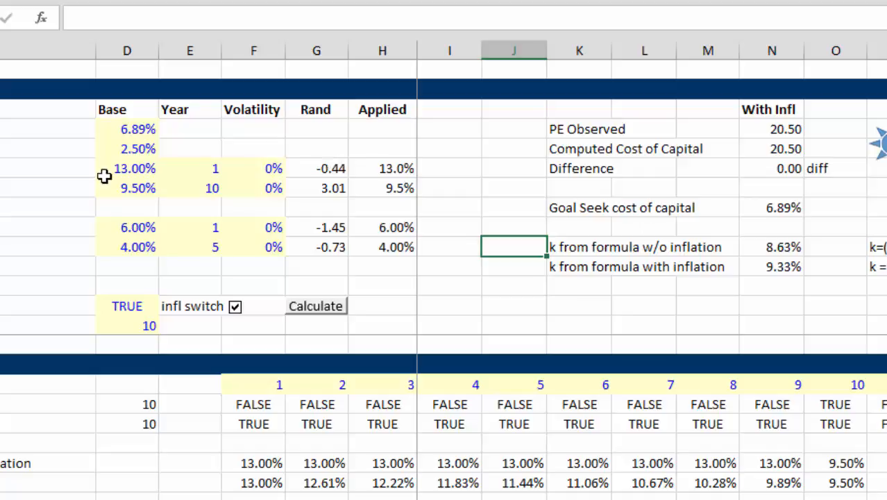
Set the base Current ROE in the Assumptions to 14%
click(119, 203)
key(Up)
key(Up)
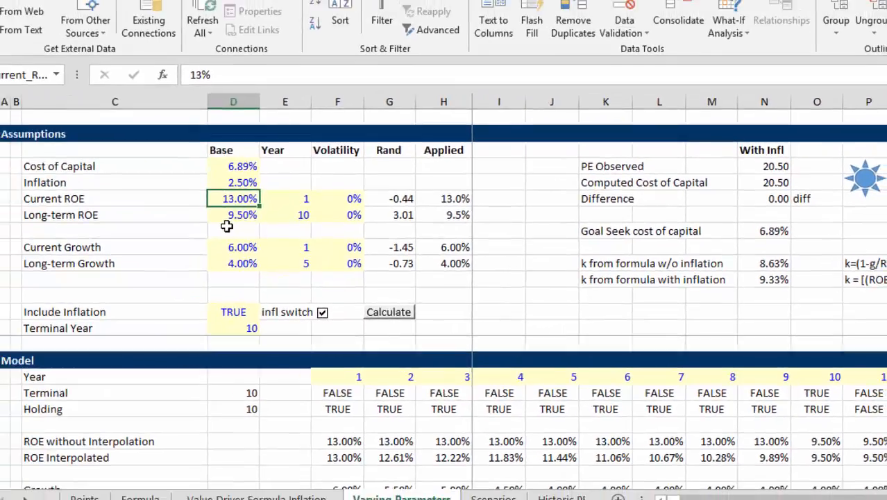
text(14)
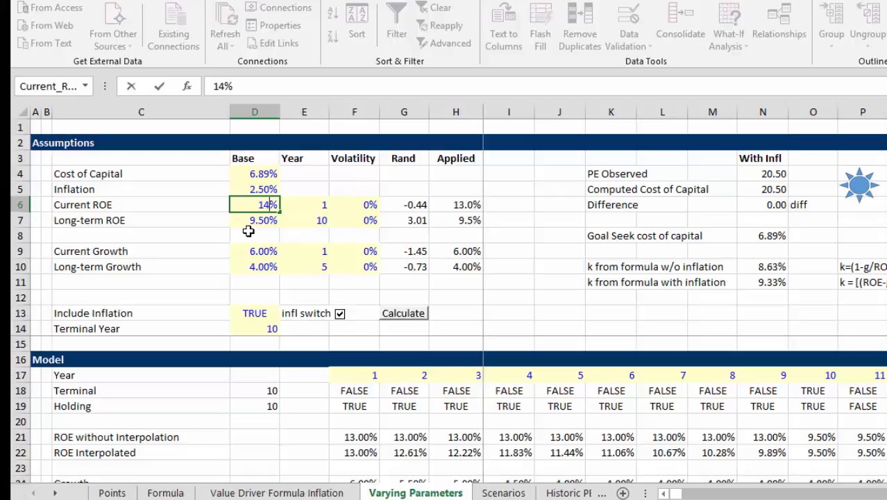
key(Return)
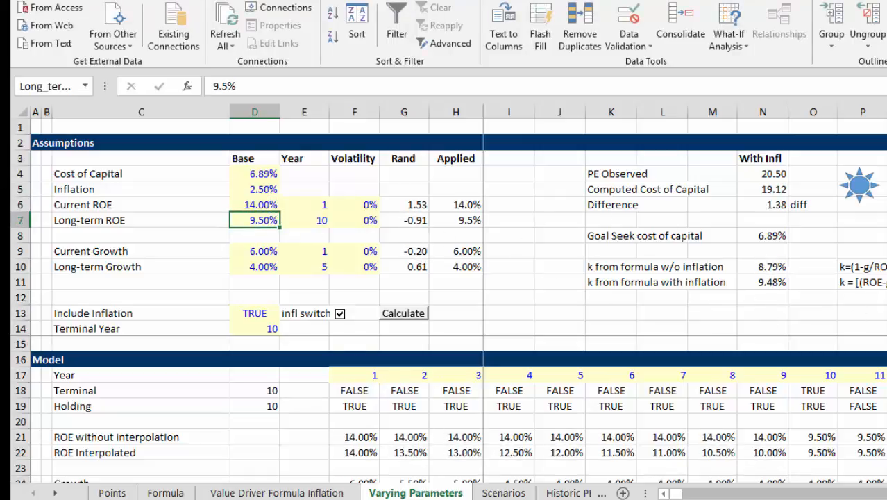
Set the base Current Growth in the Assumptions to 3%
key(Down)
key(Down)
key(Down)
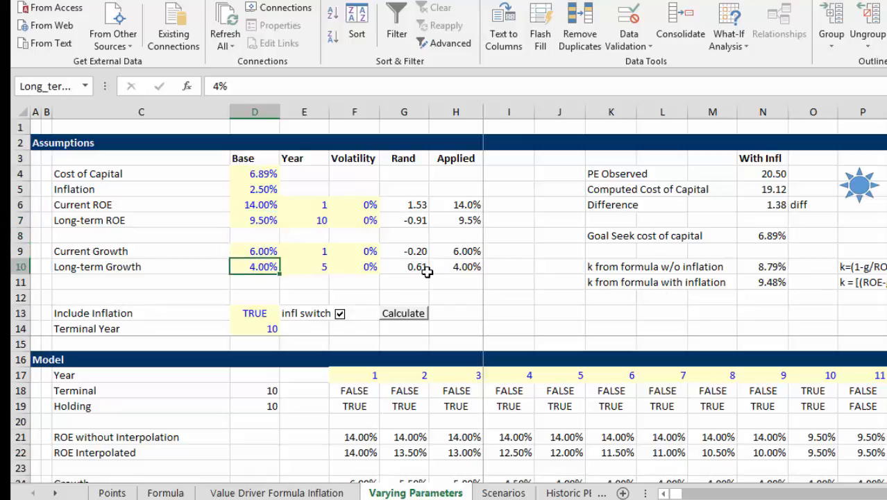
key(Up)
text(3)
key(Return)
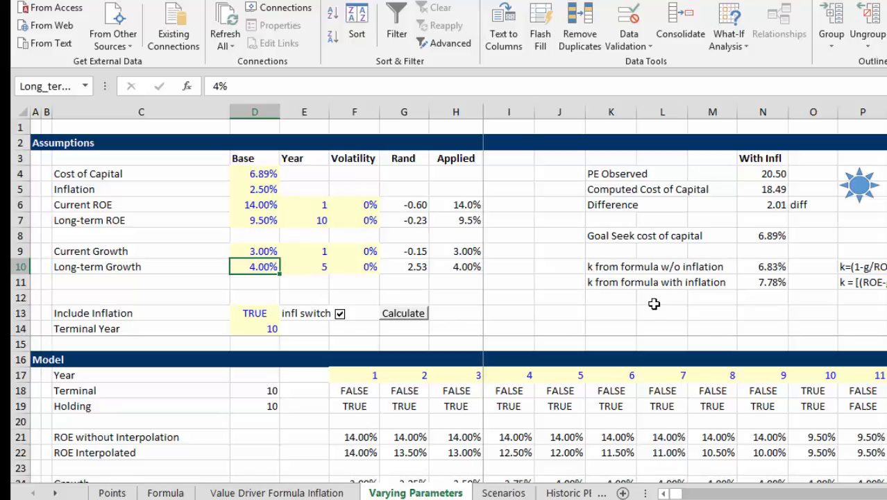
Set the base Cost of Capital in the Assumptions to 8%
click(257, 173)
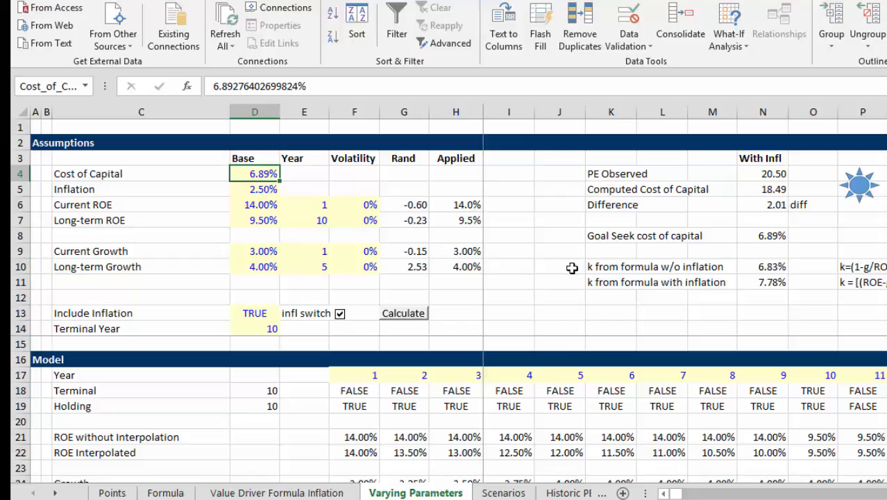
text(8%)
key(Return)
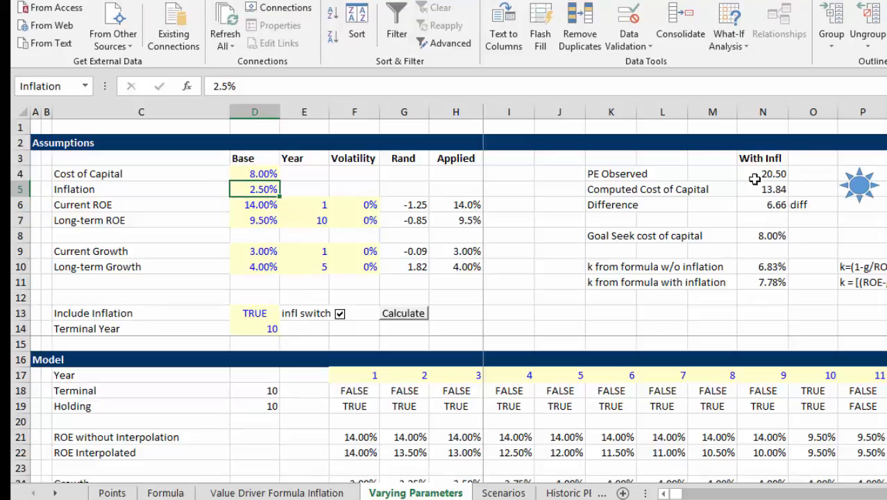
Inspect the formulas for k without inflation in N10 and k with inflation in N11
click(777, 271)
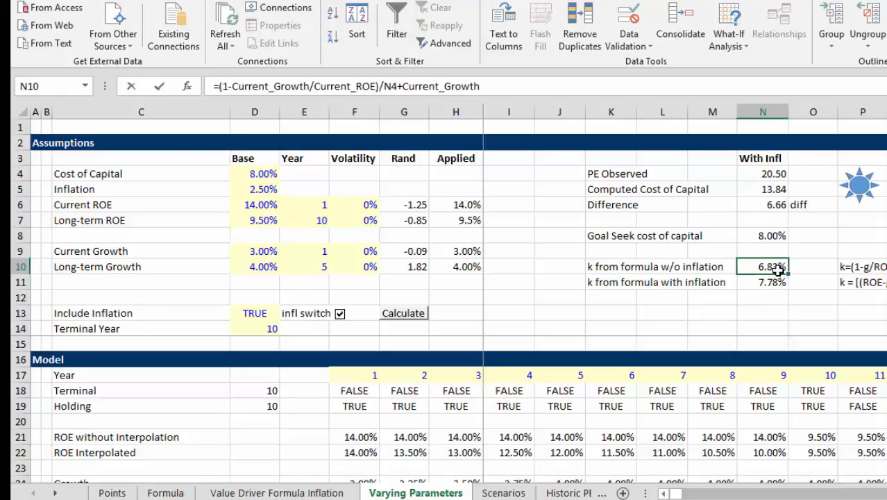
double_click(777, 271)
key(Return)
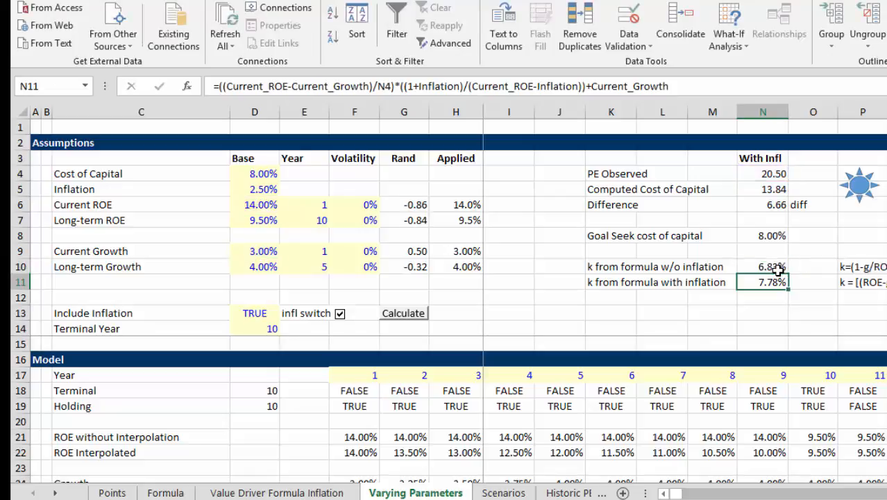
key(F2)
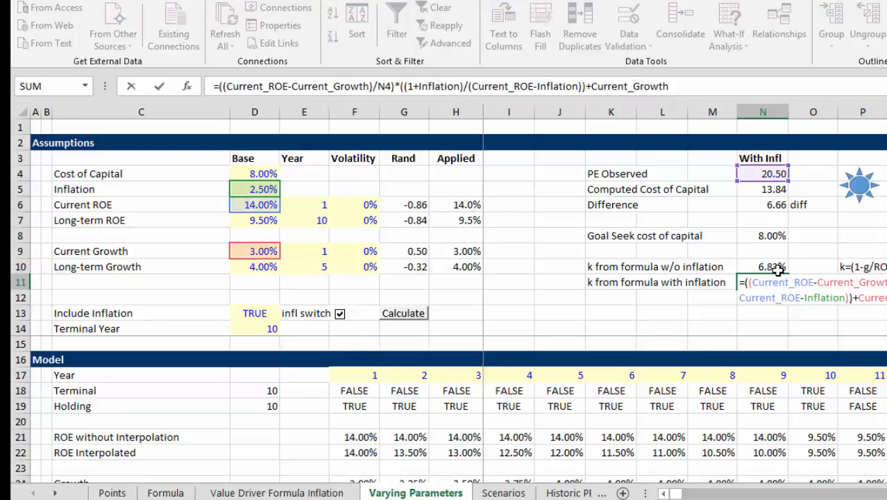
key(Return)
key(Up)
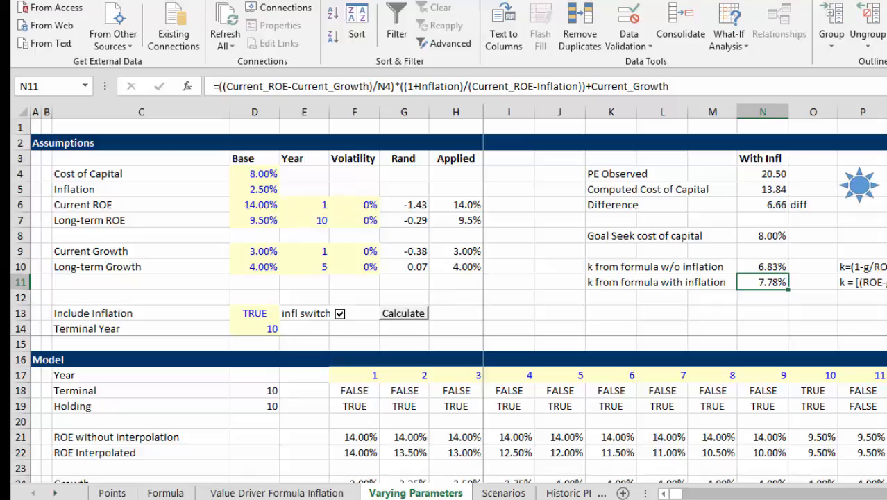
Start recording a macro named goalseek in this workbook, replacing the existing macro of that name
key(alt+t)
text(mr)
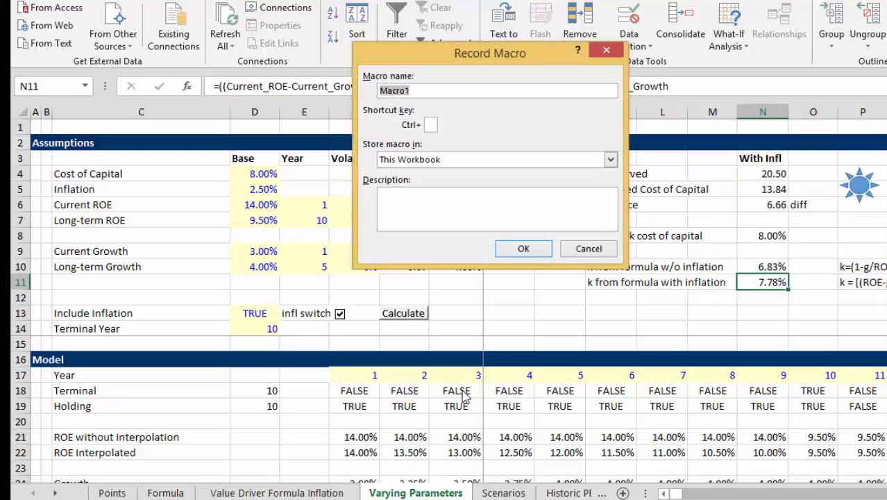
text(goalseek)
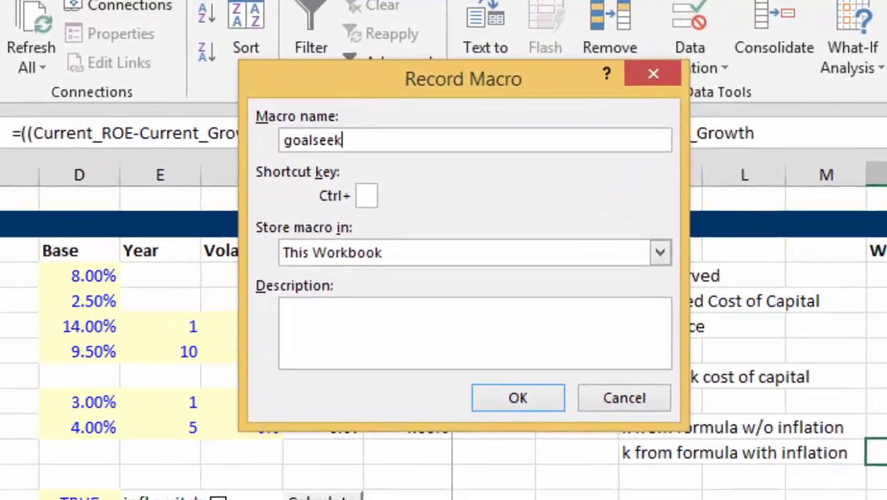
key(Return)
key(Left)
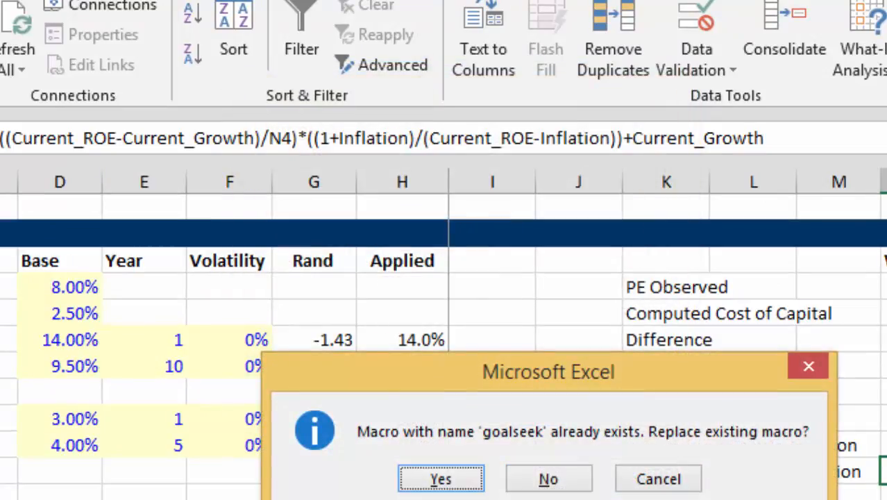
key(Return)
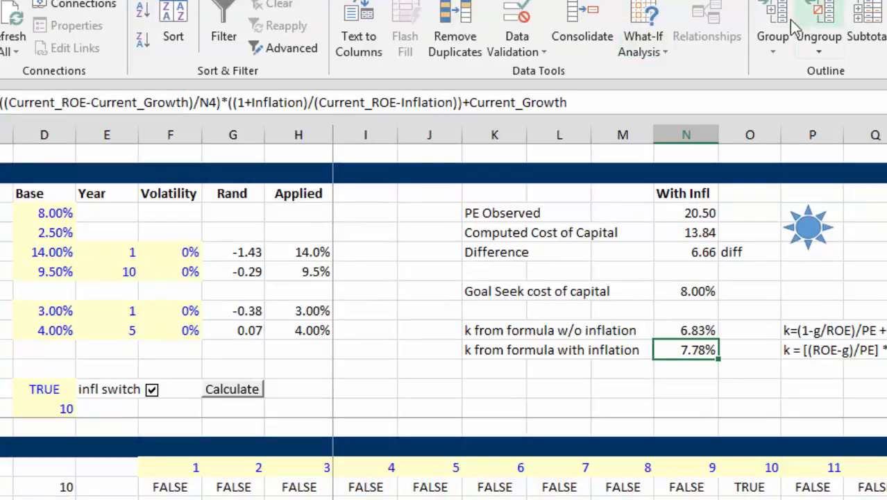
Run Goal Seek to bring the Difference in N6 to 0 by changing the base Cost of Capital in D4, and accept the solution
click(651, 56)
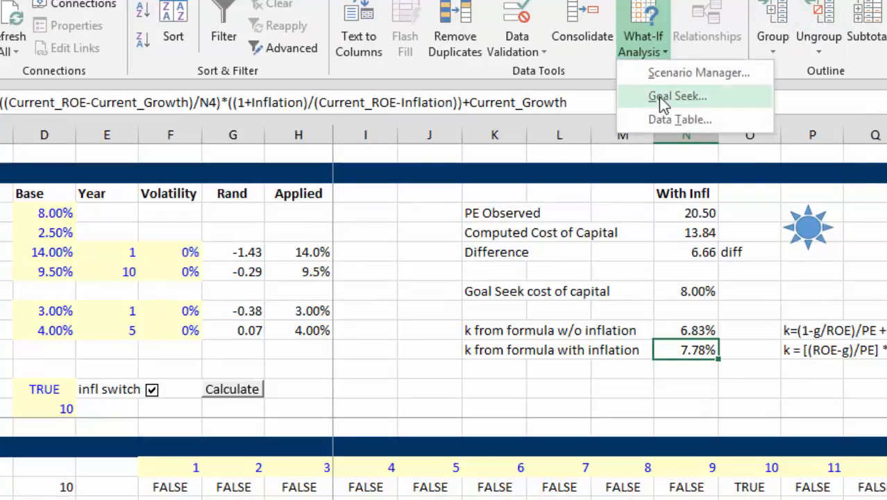
click(660, 95)
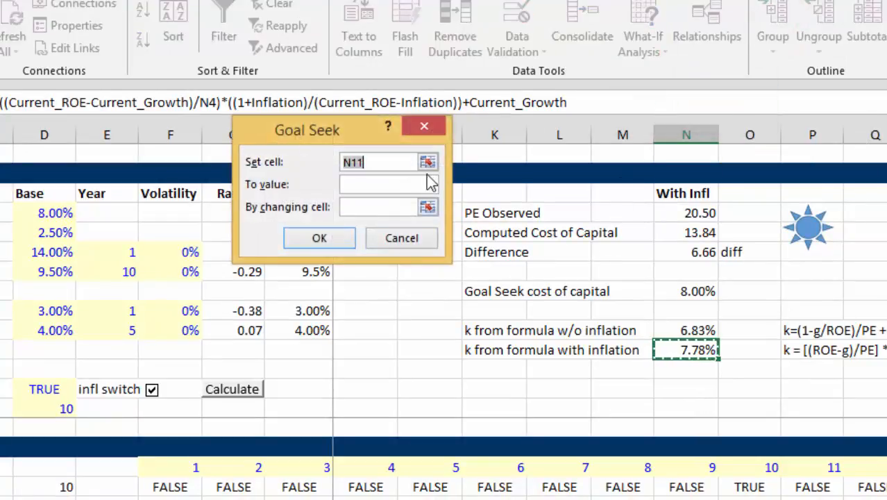
click(701, 251)
click(360, 184)
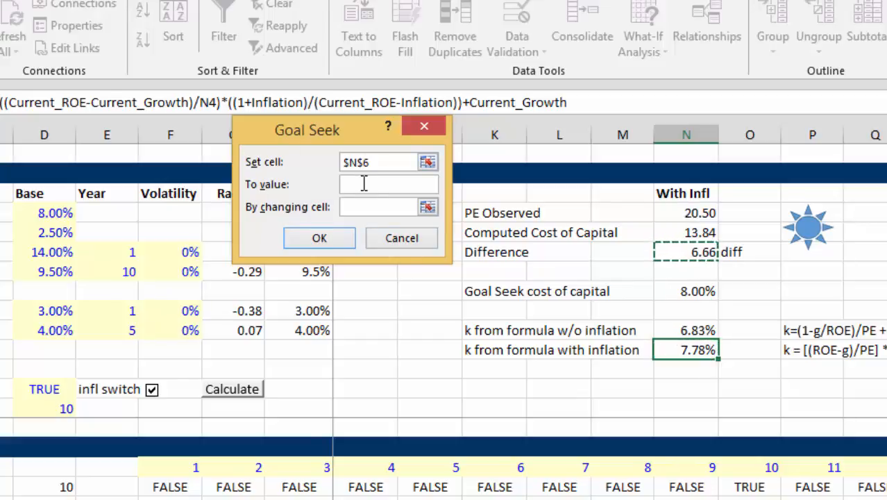
text(0)
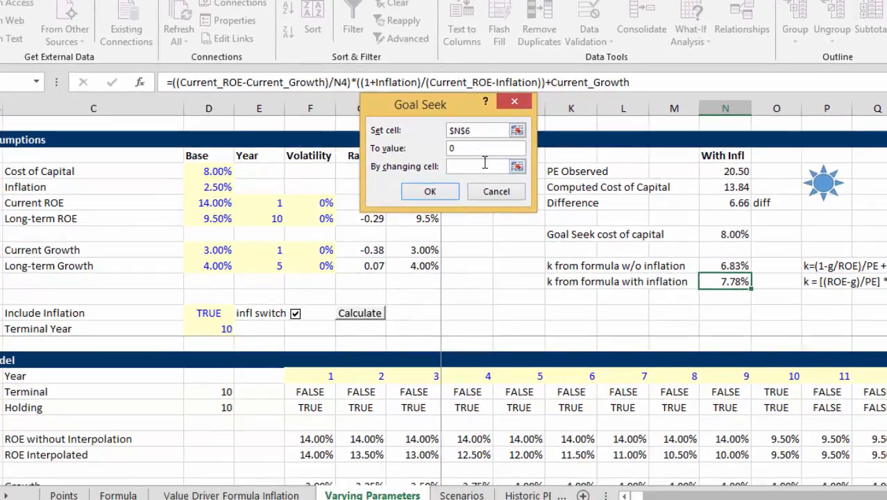
click(517, 168)
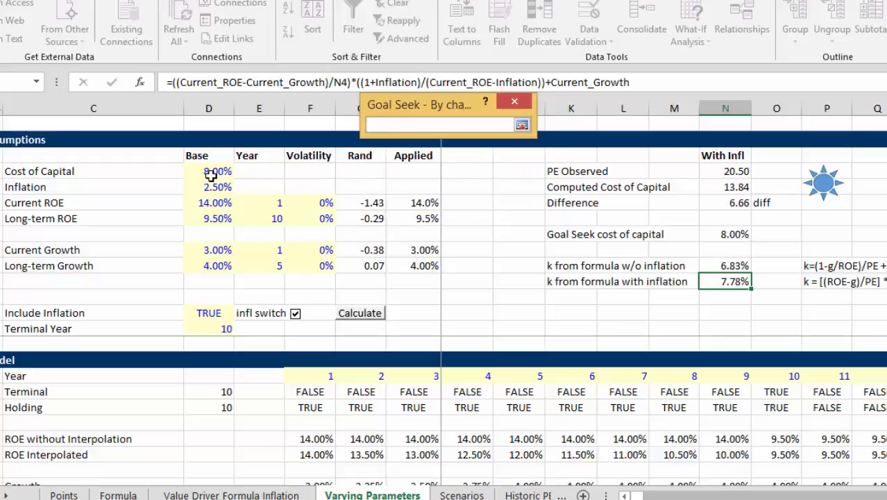
key(Return)
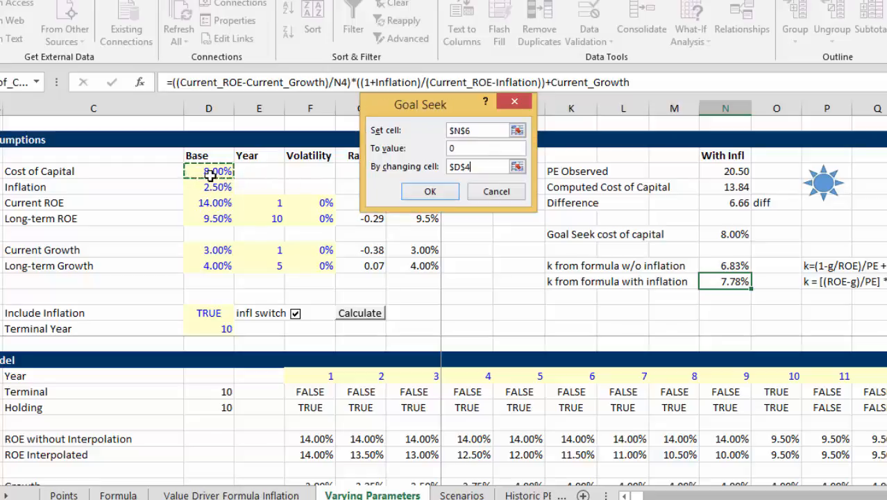
click(431, 198)
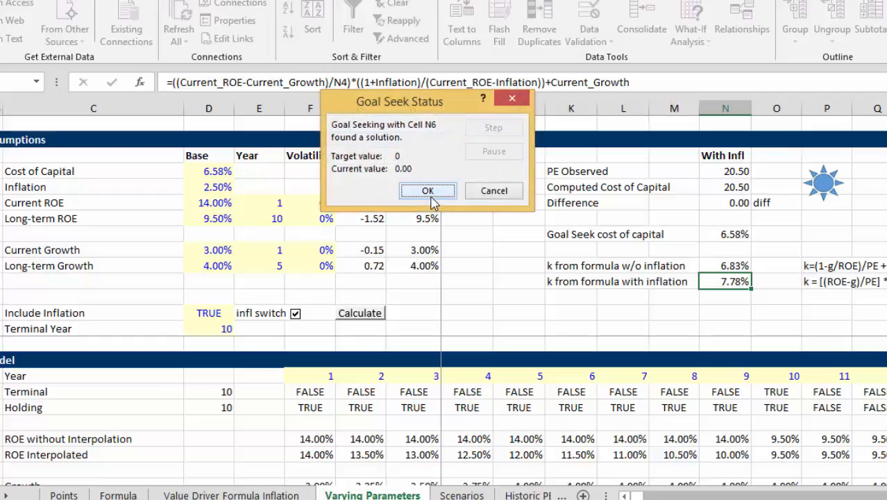
click(431, 192)
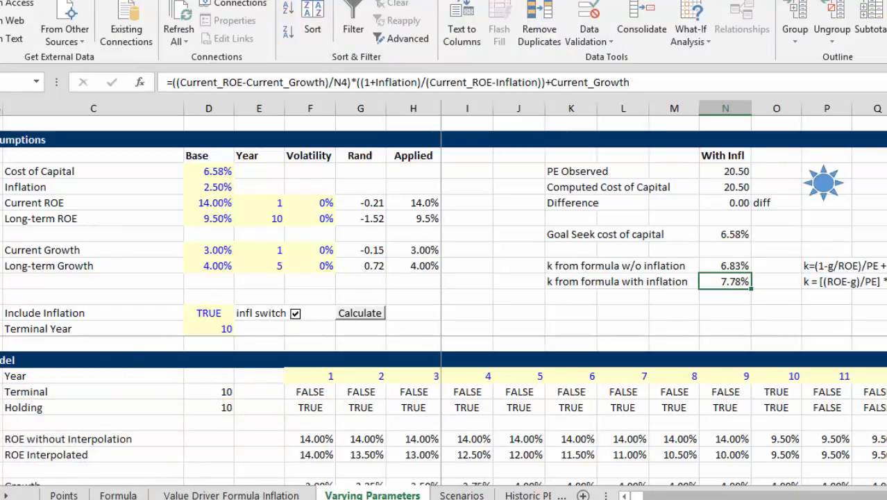
Assign the goalseek macro to the blue sun shape beside the P/E results
click(633, 205)
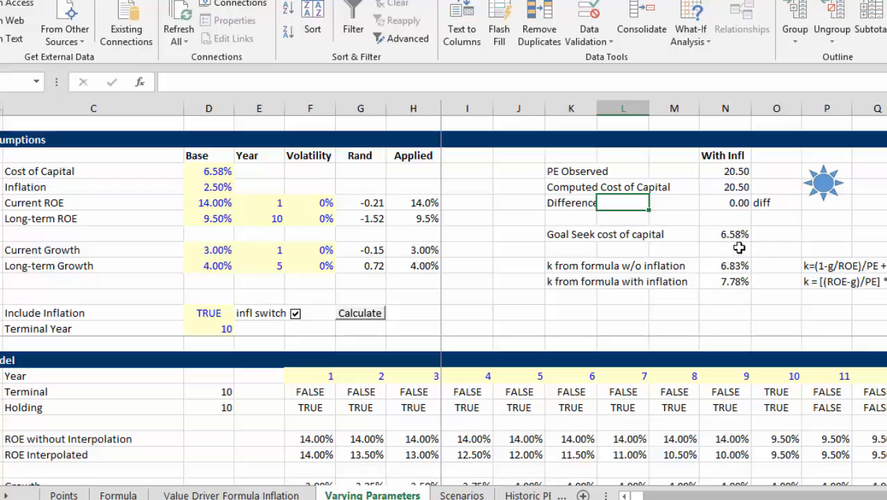
right_click(828, 179)
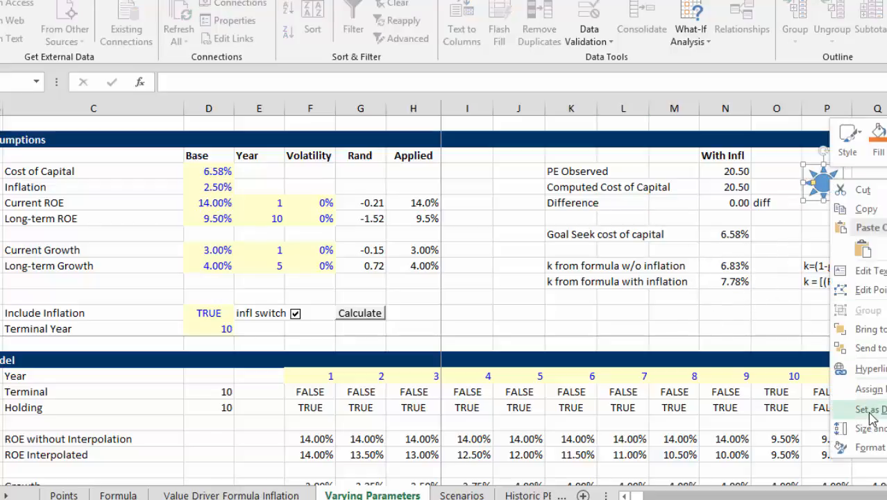
click(879, 390)
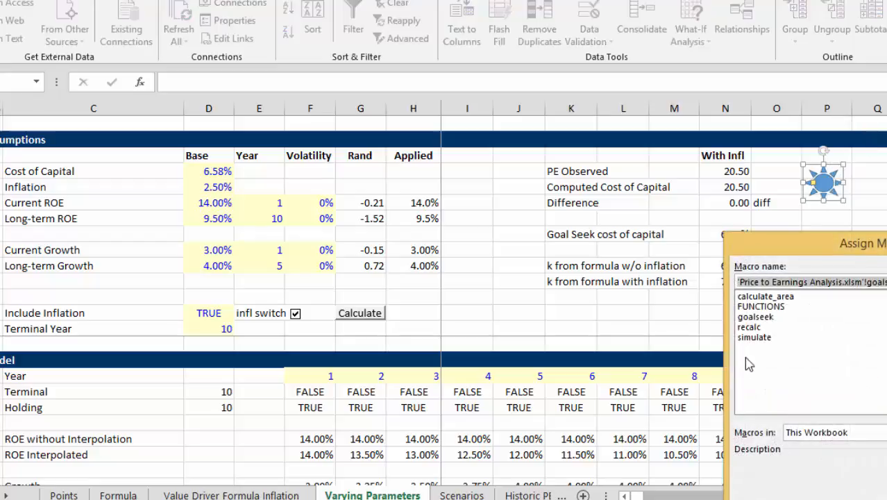
click(756, 317)
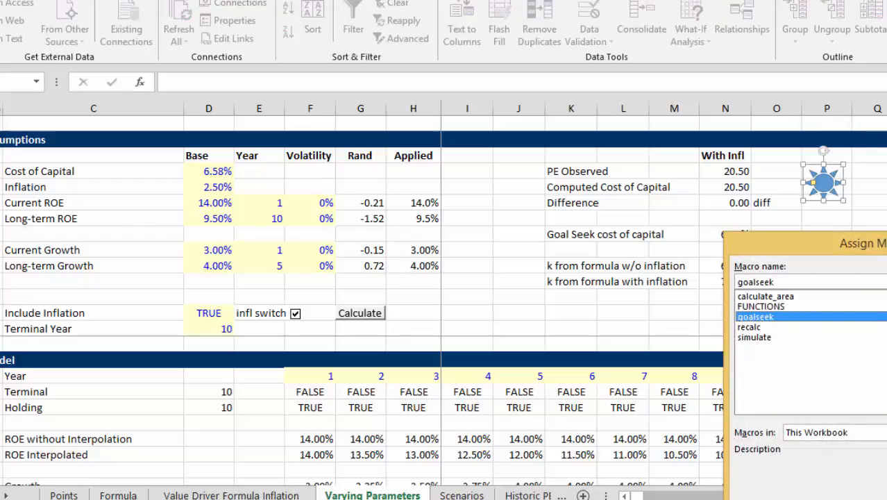
key(Return)
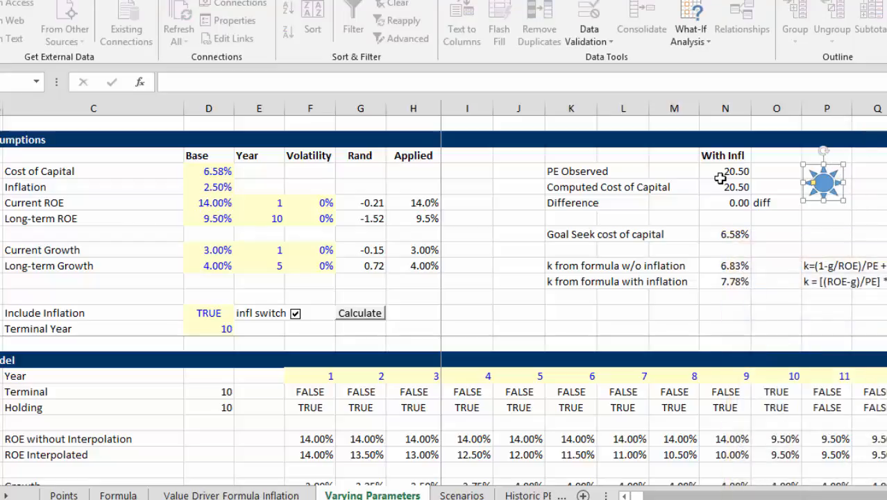
Open the sun shape's goalseek macro code and replace the N6 reference with the range name diff
click(785, 234)
right_click(829, 182)
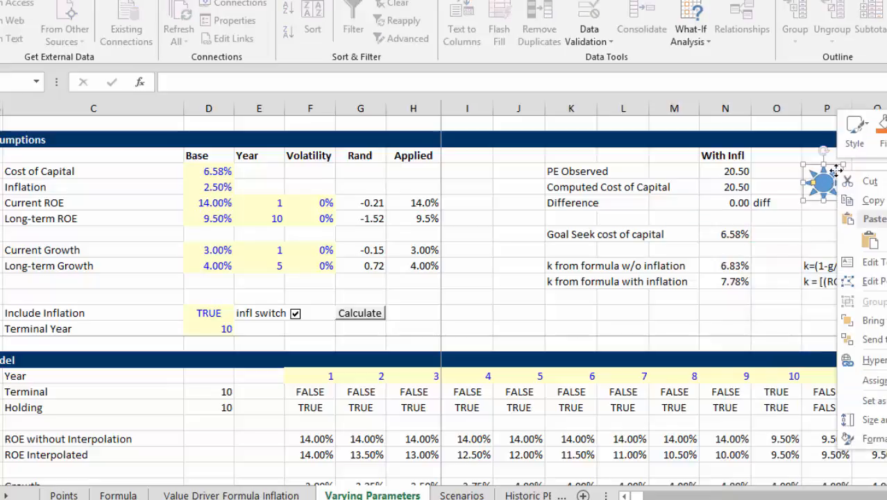
click(867, 381)
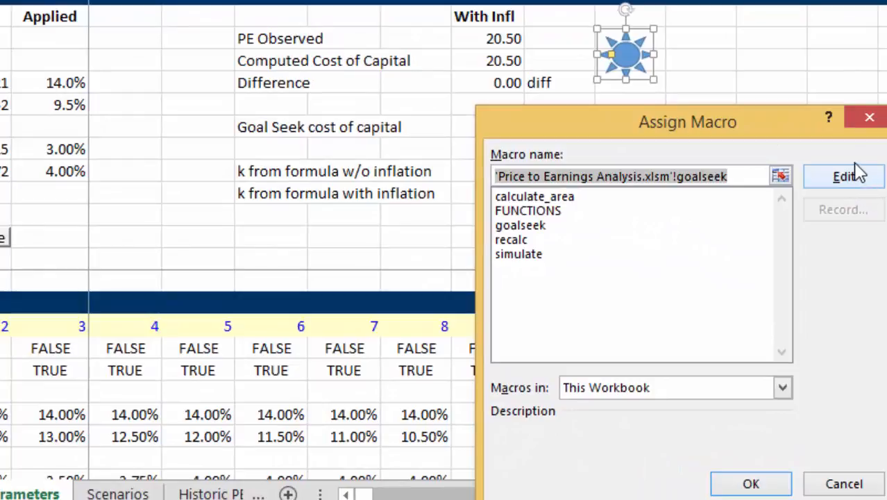
click(844, 177)
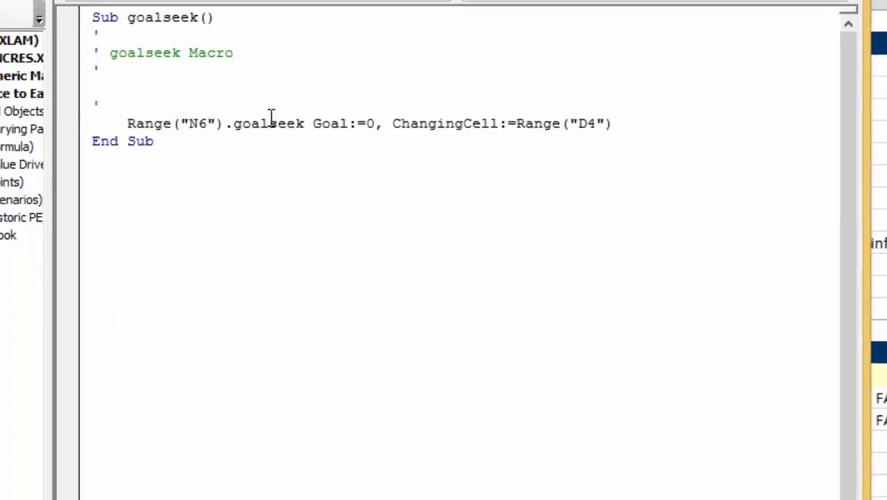
click(261, 144)
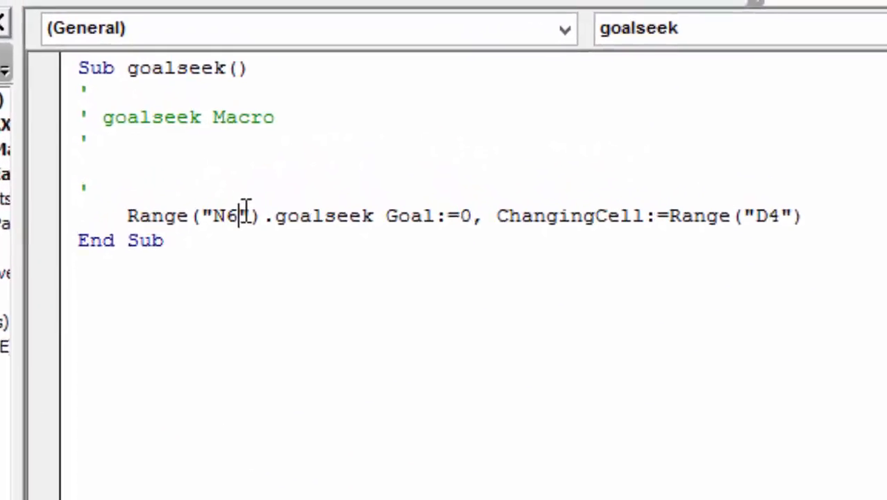
key(BackSpace)
key(BackSpace)
text(diff)
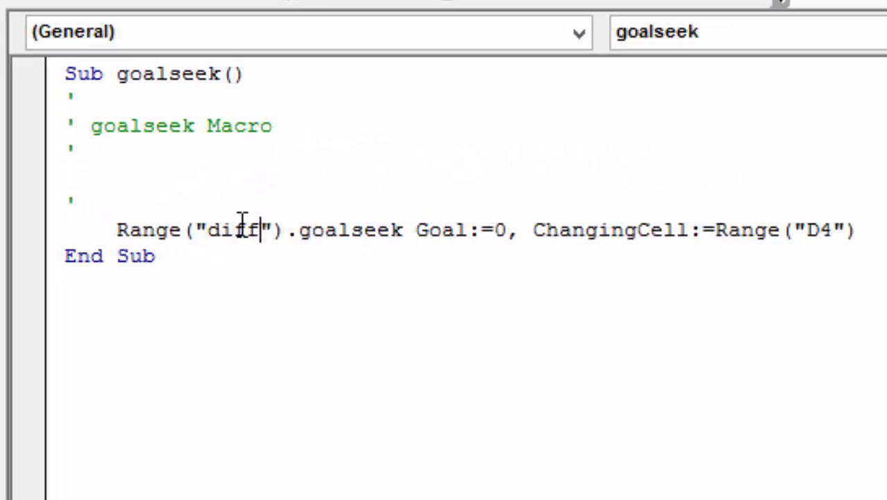
Replace the D4 changing-cell reference in the macro with the range name cost_of_capital and run the macro
click(835, 222)
key(BackSpace)
key(BackSpace)
text(c)
text(ost_of)
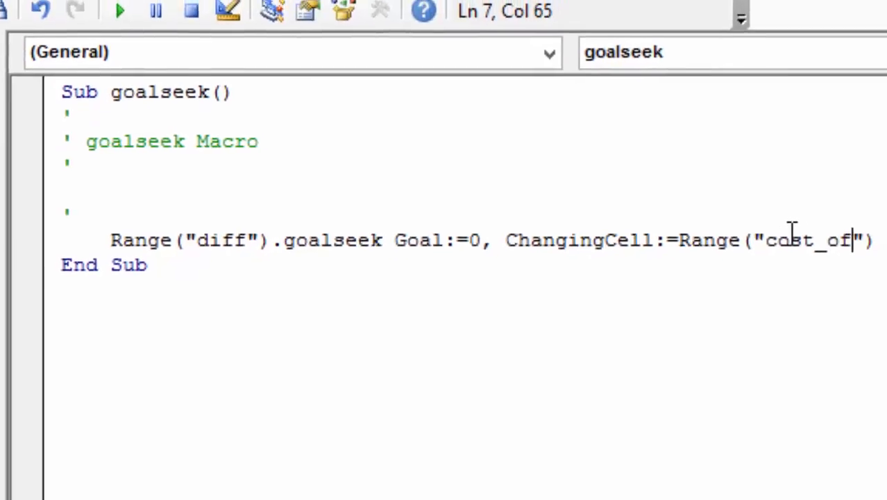
text(_capt)
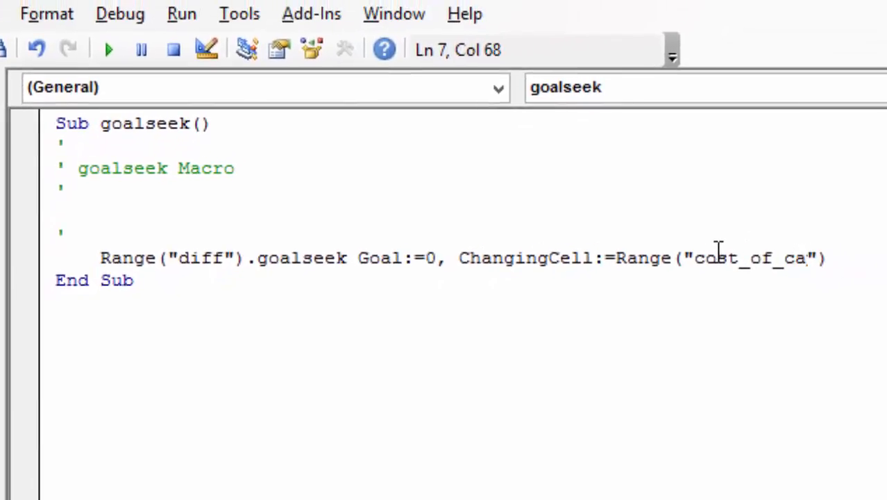
key(BackSpace)
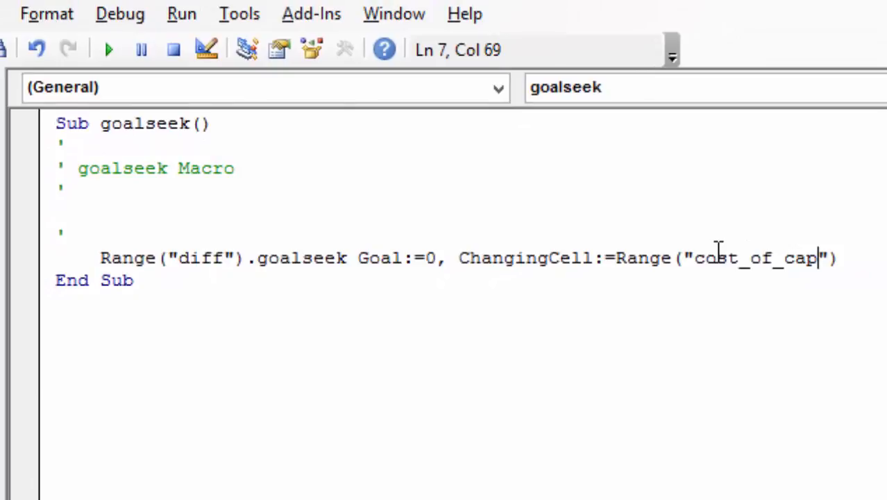
text(ita)
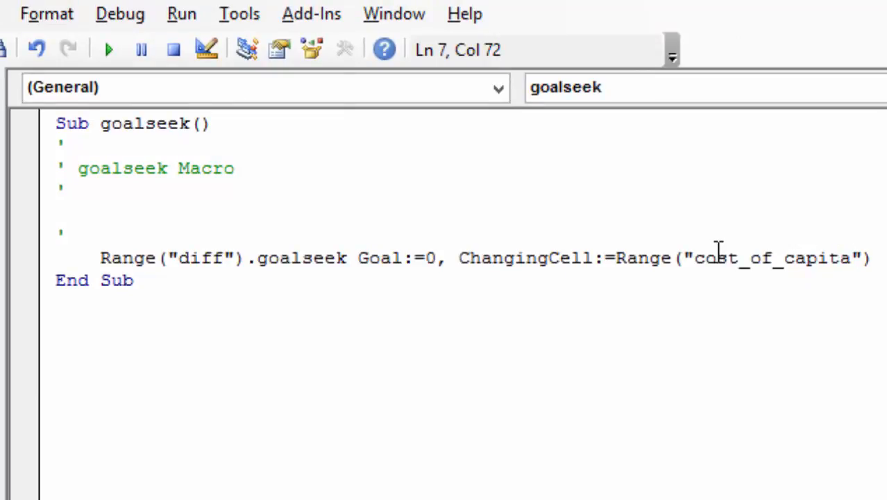
text(l)
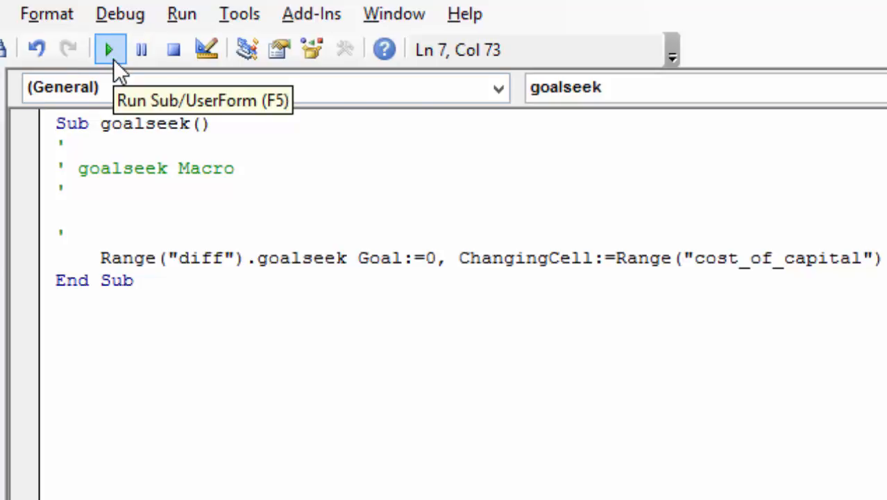
click(113, 59)
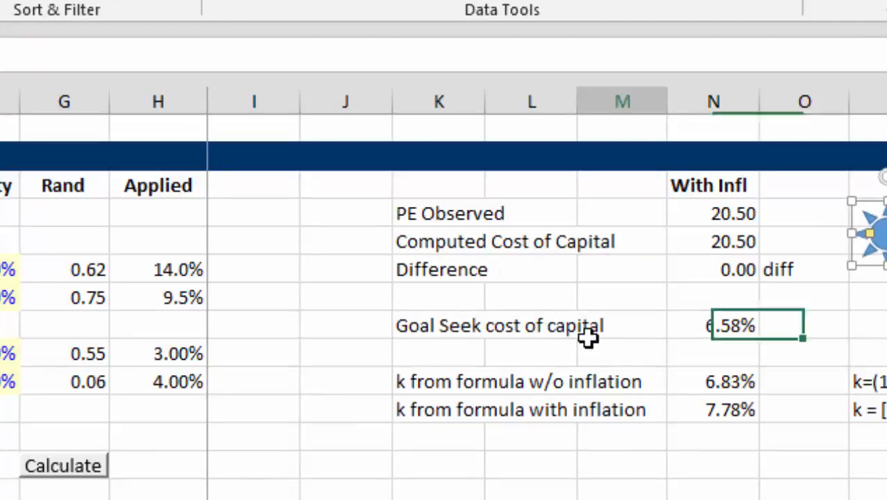
Set the base Current Growth to 6% and Long-term Growth to 2%, and rerun the Goal Seek macro from the sun shape
click(587, 338)
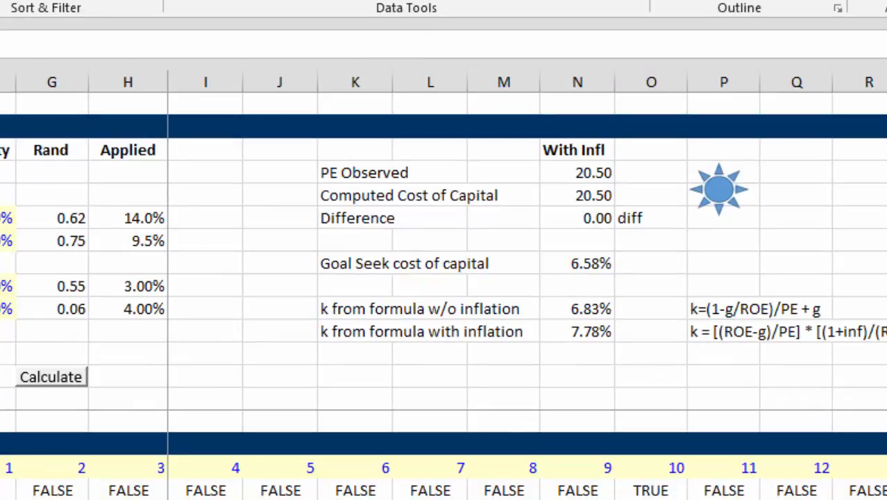
key(Return)
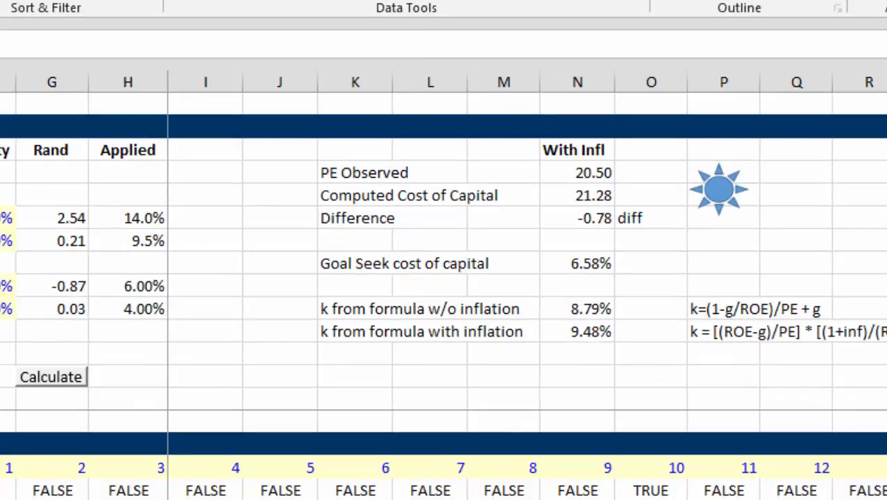
key(Return)
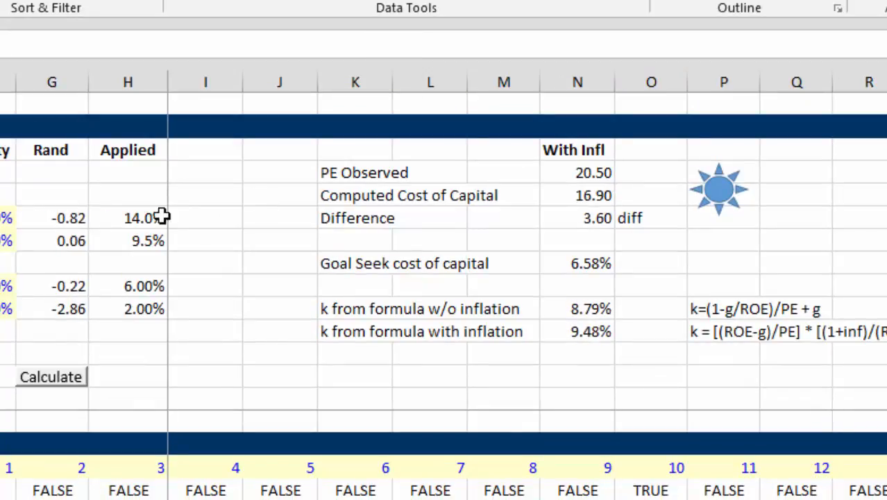
click(713, 212)
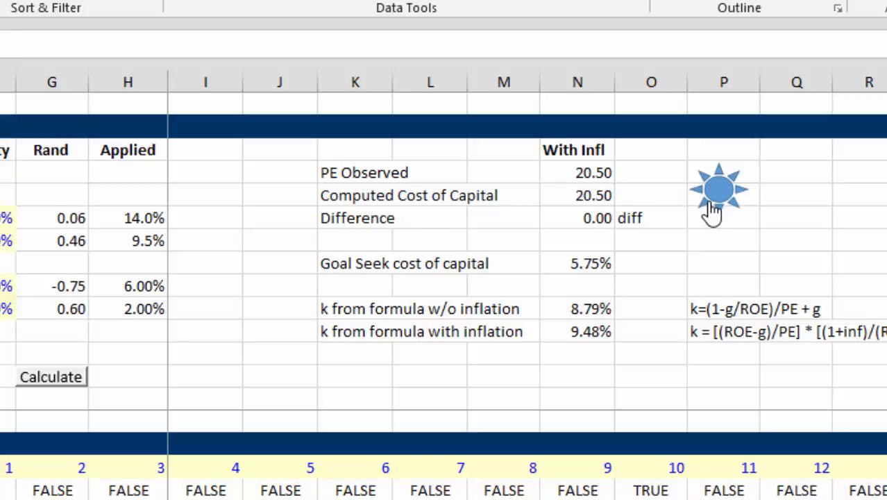
click(587, 270)
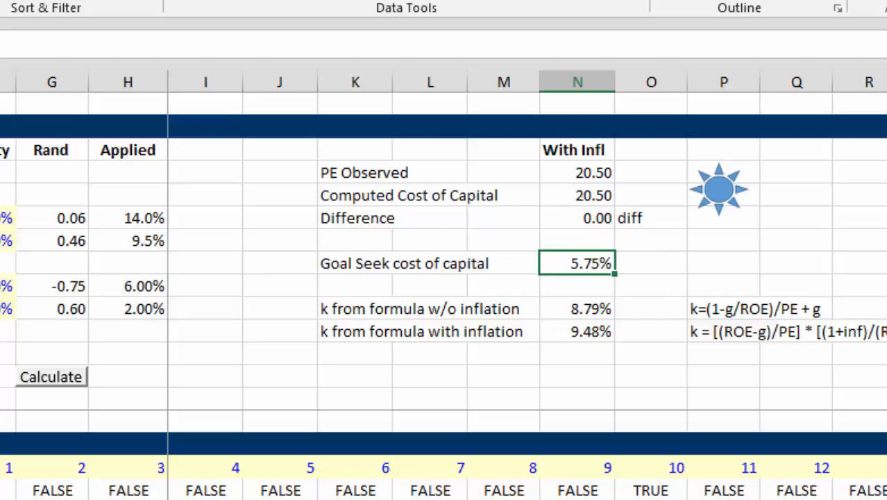
Set the base Current Growth to 4% and Long-term Growth to 3%, and rerun the Goal Seek macro
click(95, 257)
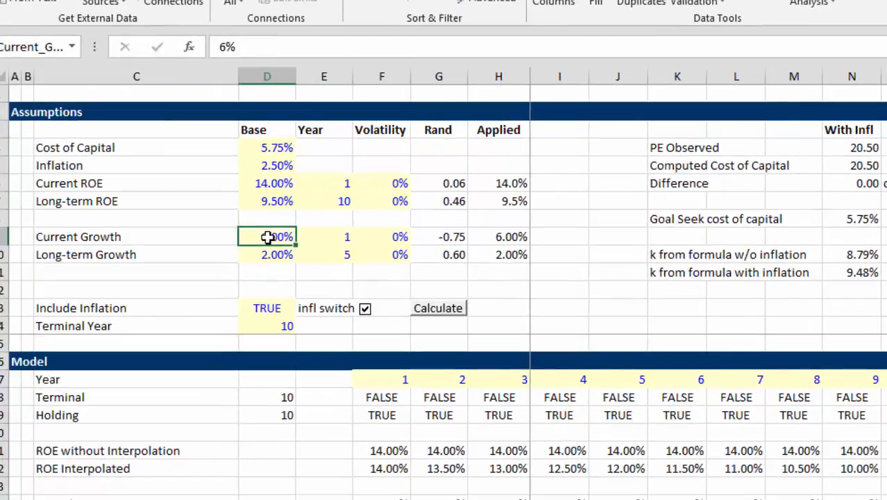
text(4%)
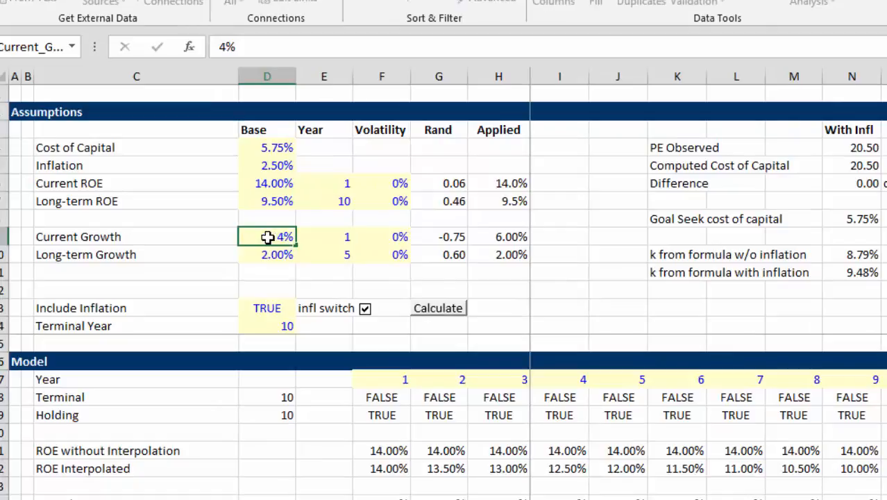
key(Return)
text(3%)
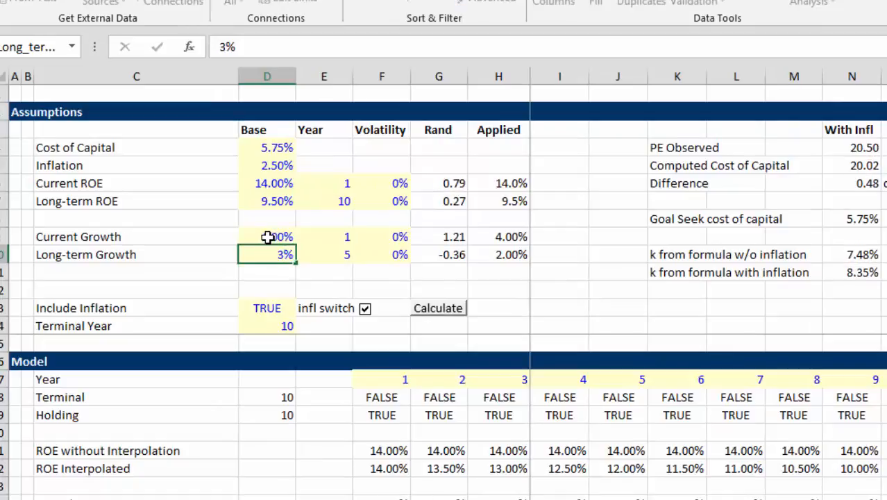
key(Return)
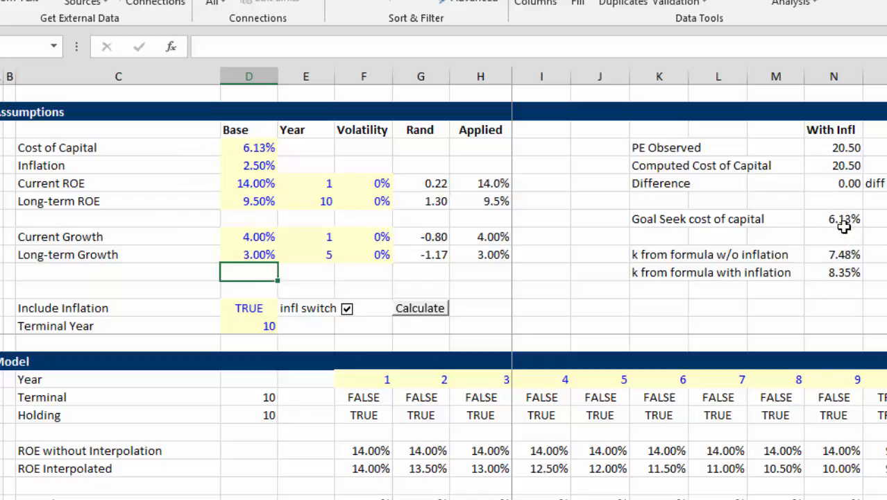
Set the base Current ROE to 7% and Long-term ROE to 10%, and rerun the Goal Seek macro
click(259, 200)
key(Up)
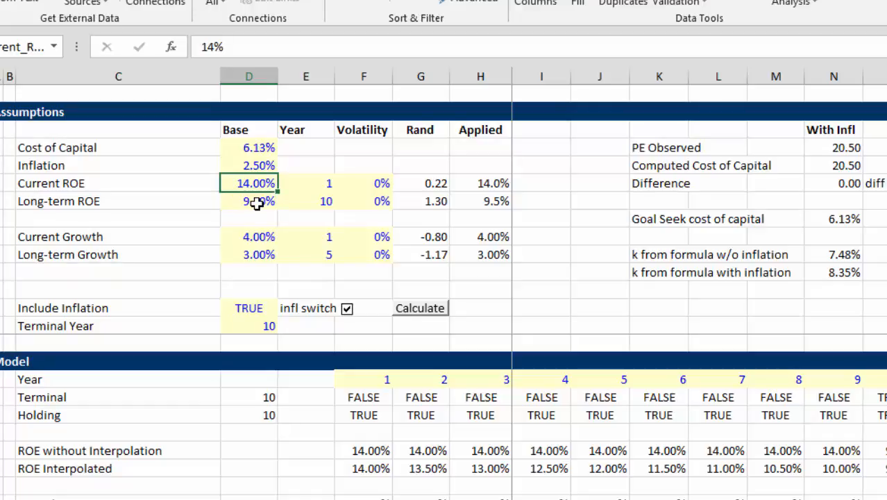
text(7)
key(Return)
text(10)
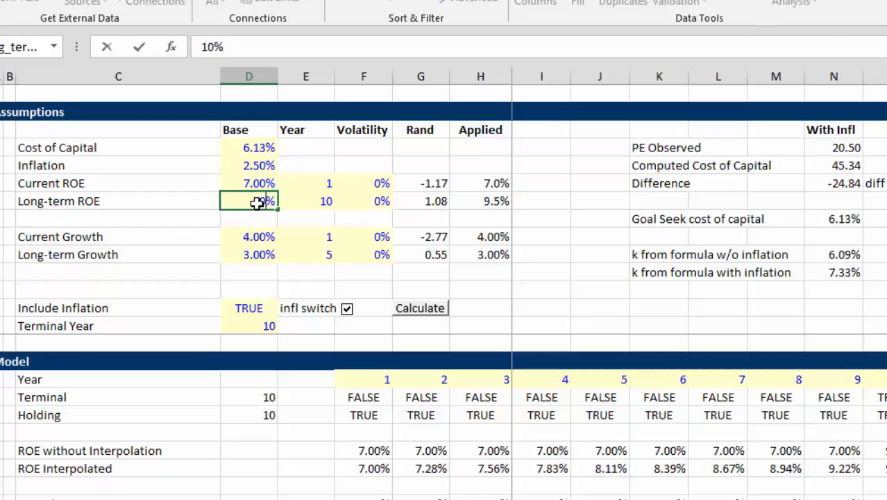
key(Return)
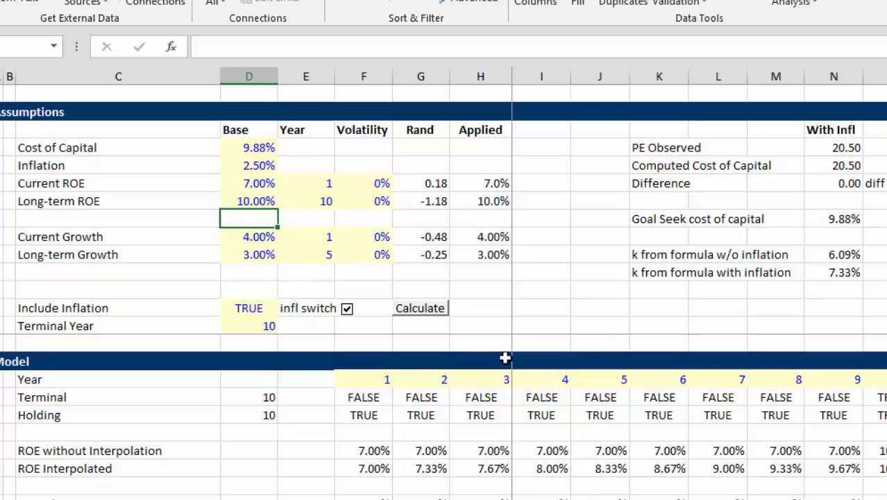
Set the base Current ROE to 10% and Long-term ROE to 8%, and rerun the Goal Seek macro
key(Up)
key(Up)
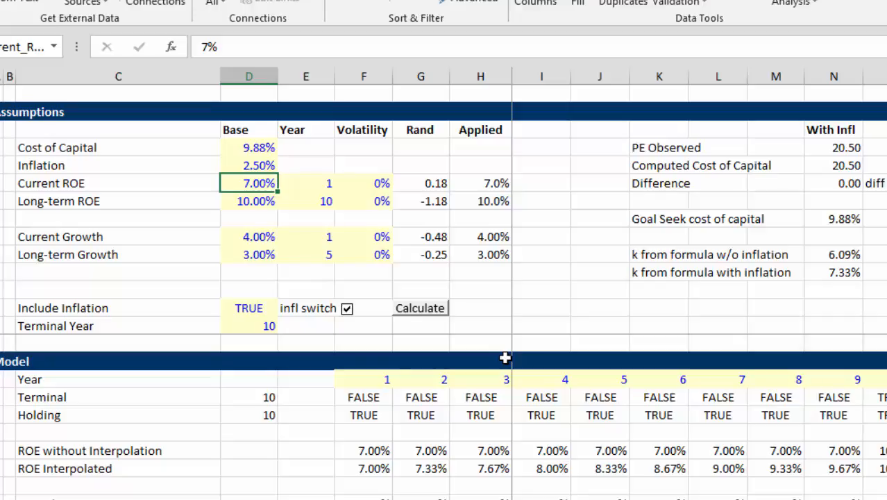
text(10)
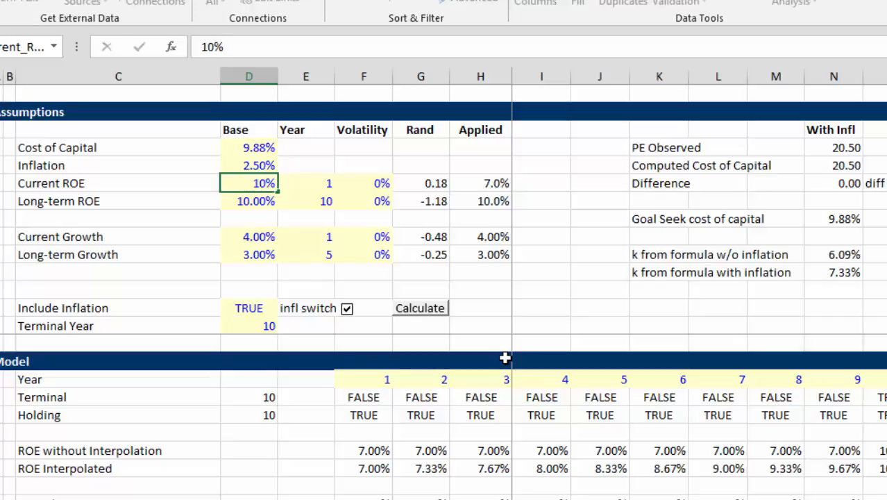
key(Return)
text(8)
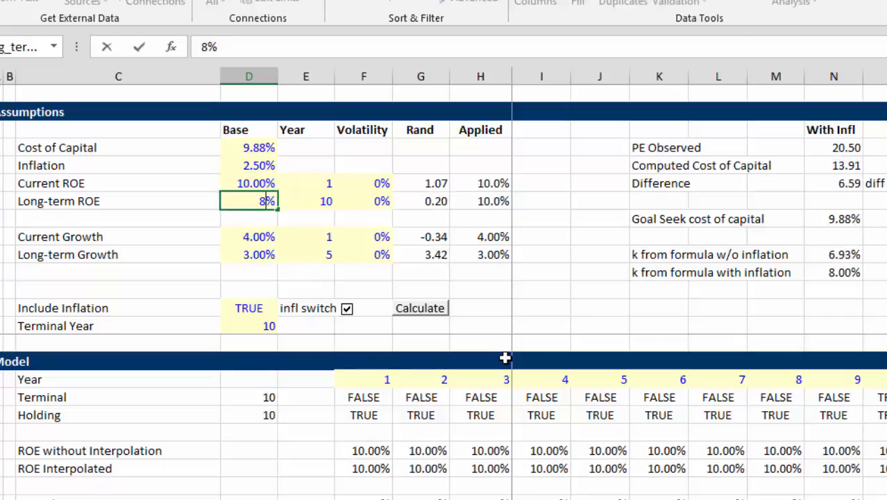
key(Return)
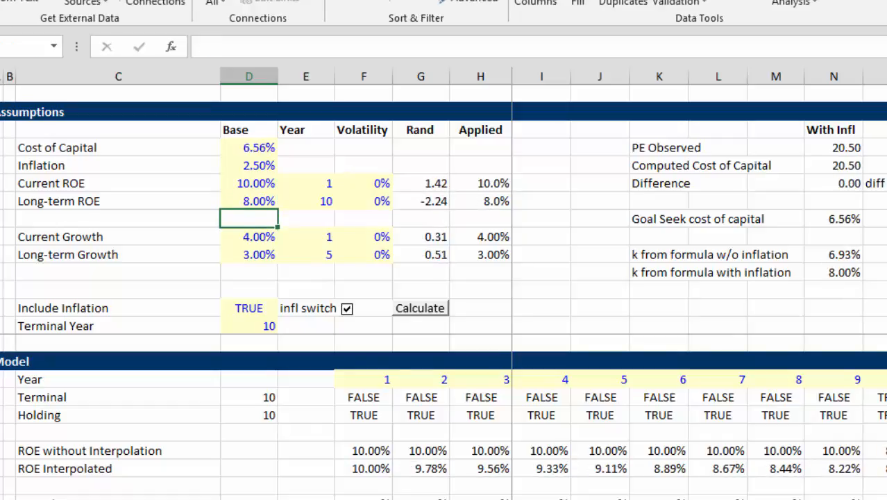
click(666, 306)
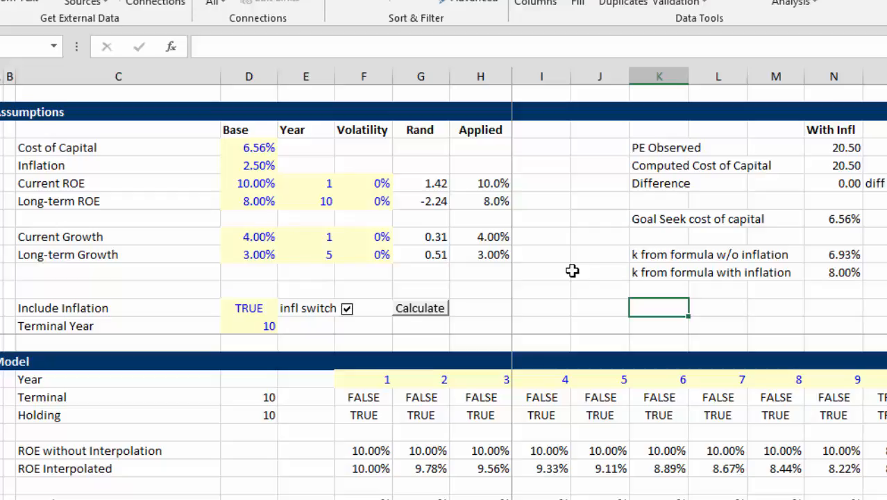
Switch to the sheet with the implied k scenarios and examine the Mid, Low and High growth assumptions
key(ctrl+Page_Down)
key(Up)
key(Up)
key(Up)
key(Up)
key(Up)
key(Up)
key(Up)
key(Up)
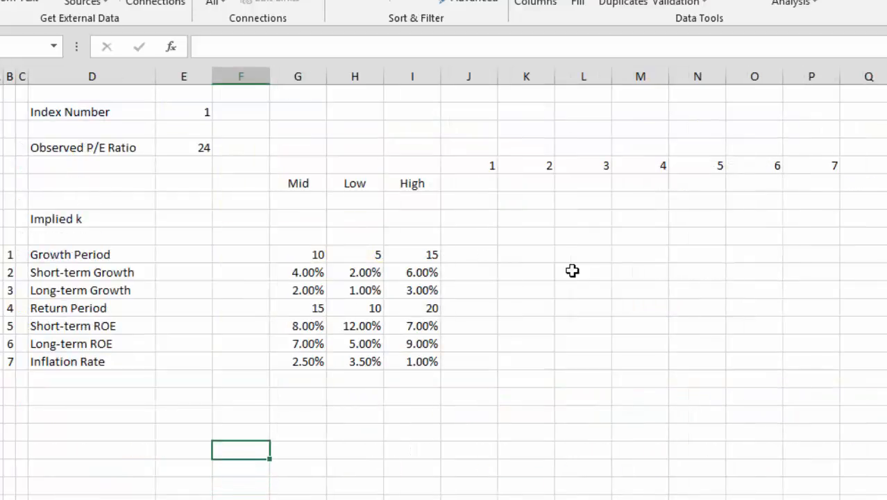
key(Up)
key(Up)
key(Up)
key(Up)
key(Right)
key(Up)
key(Right)
key(Right)
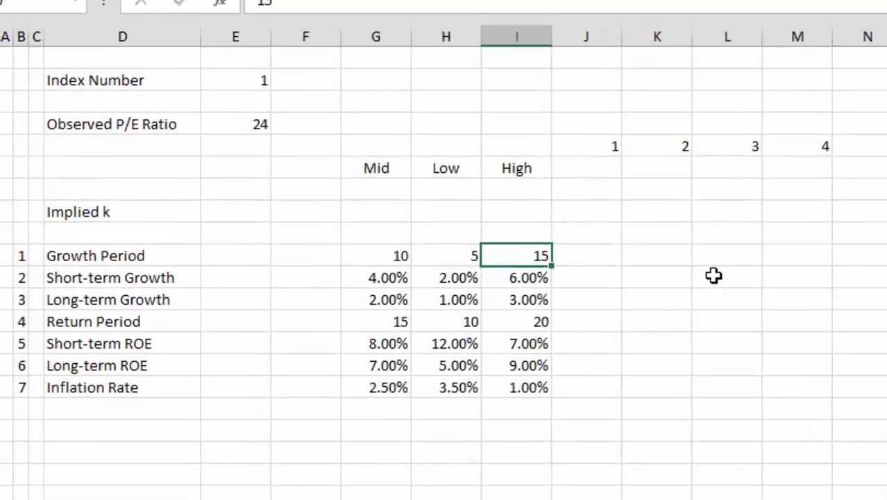
key(Left)
key(Left)
key(Down)
key(Right)
Examine the Long-term Growth and Return Period assumptions across the Mid, Low and High scenarios
key(Right)
key(Down)
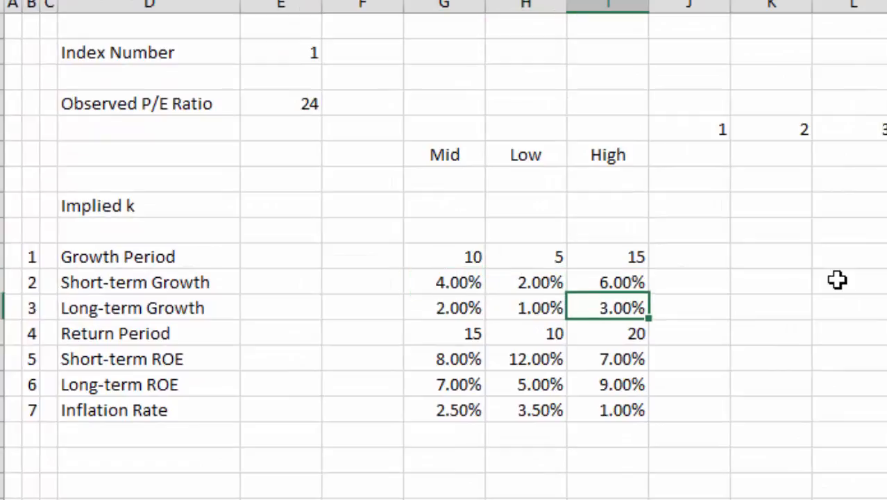
key(Left)
key(Left)
key(Left)
key(Right)
key(Right)
key(Right)
key(Down)
key(Down)
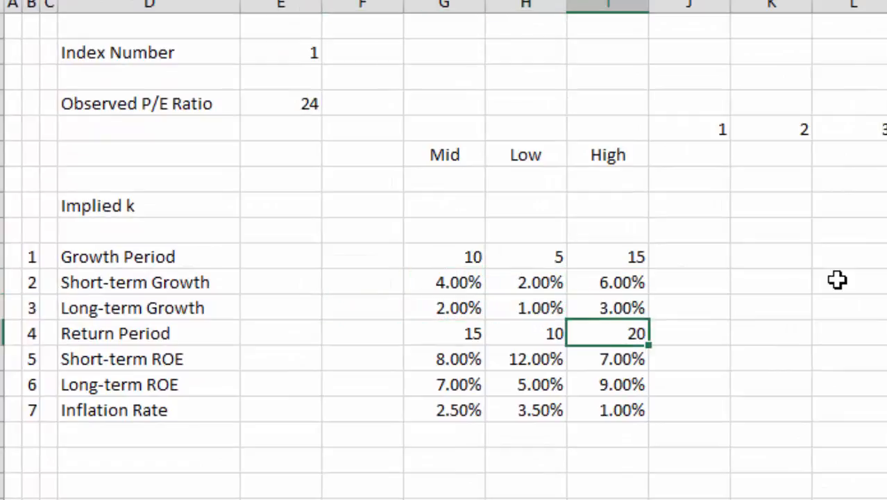
key(Left)
key(Left)
key(Left)
key(Up)
key(Right)
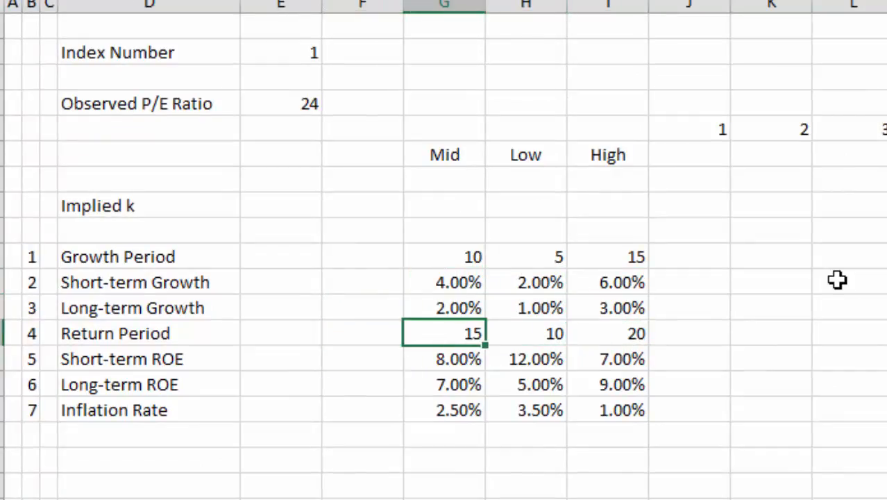
key(Right)
key(Right)
key(Right)
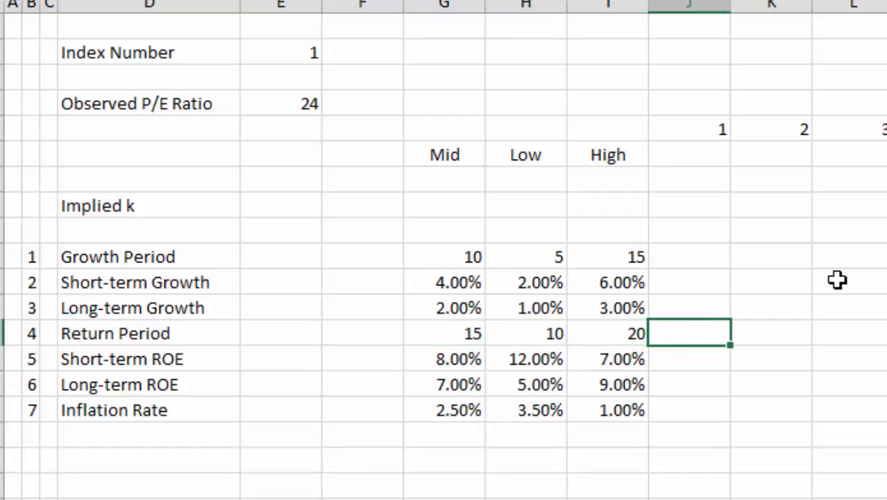
key(Up)
key(Up)
key(Up)
key(Up)
key(Up)
key(Up)
key(Up)
key(Up)
key(Up)
key(Up)
key(Up)
key(Up)
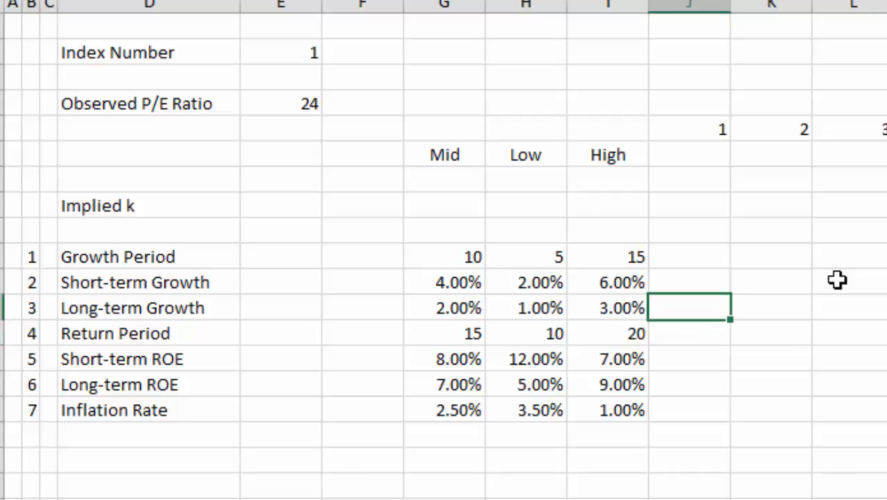
key(Down)
key(Down)
key(Down)
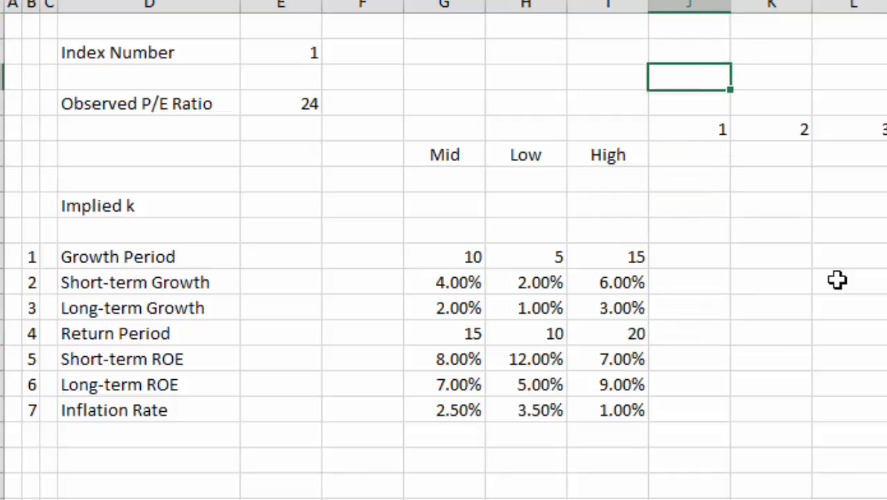
Format the Observed P/E Ratio value as a number with two decimal places
key(Left)
key(Left)
key(Left)
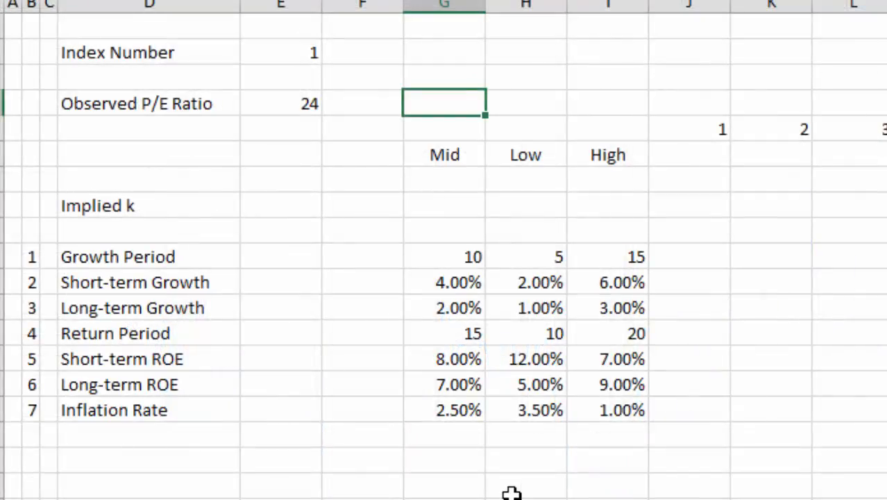
key(Left)
key(Left)
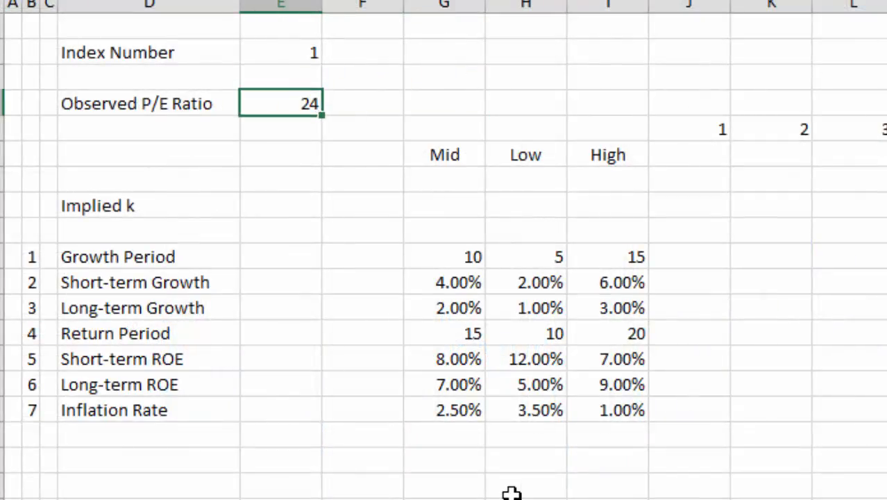
key(ctrl+shift+1)
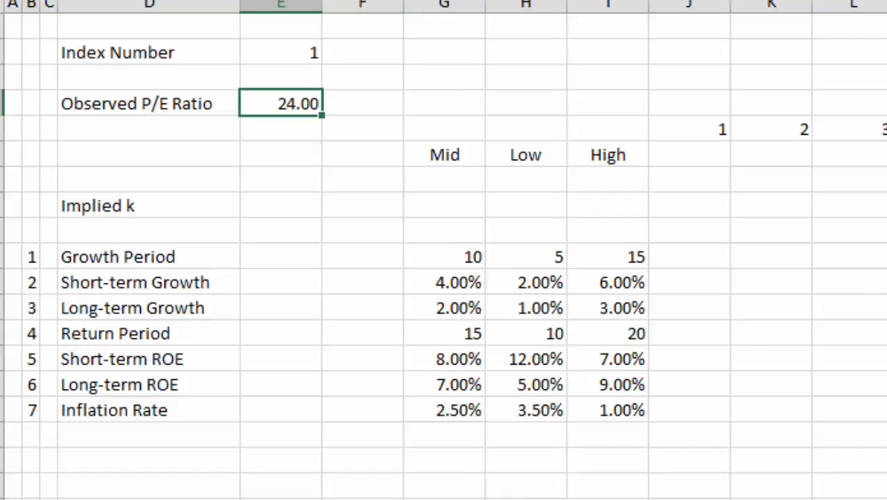
click(832, 435)
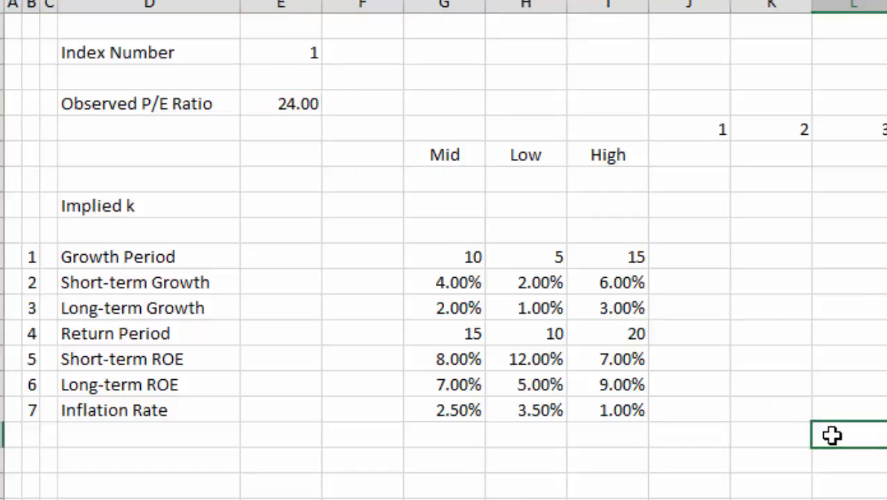